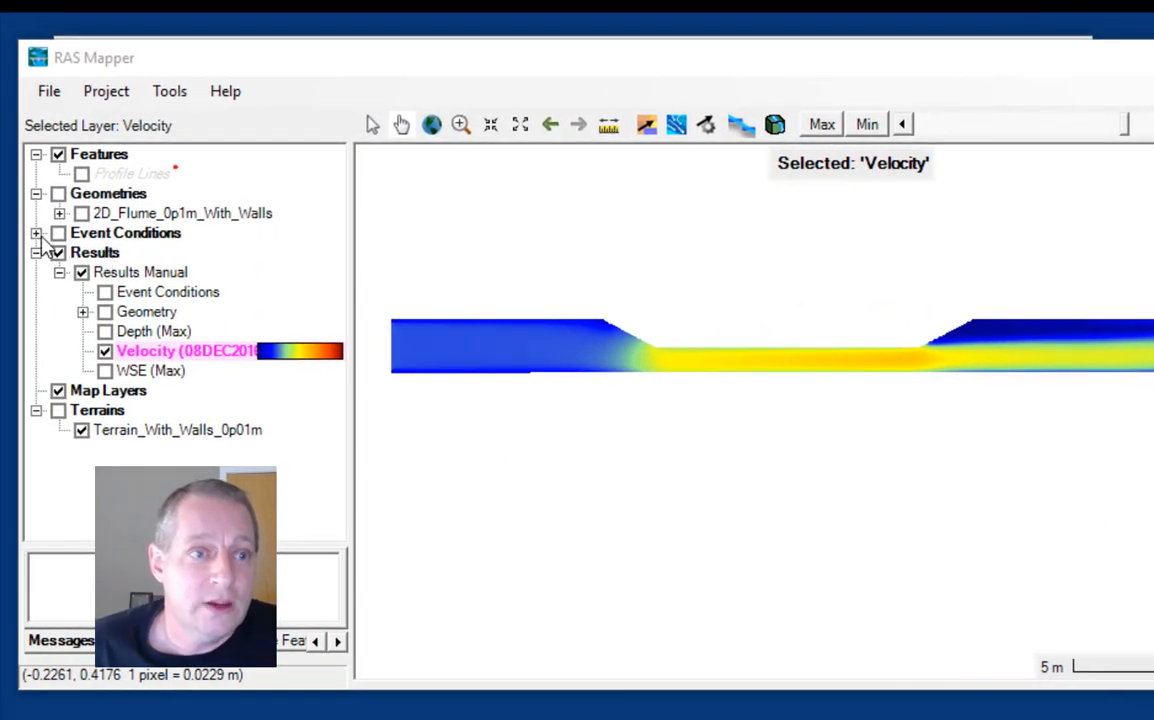
# Display the 2D_Flume_0p1m_With_Walls geometry with the perimeters and computation points of its 2D flow areas over the velocity map
pyautogui.click(58, 193)
pyautogui.click(59, 213)
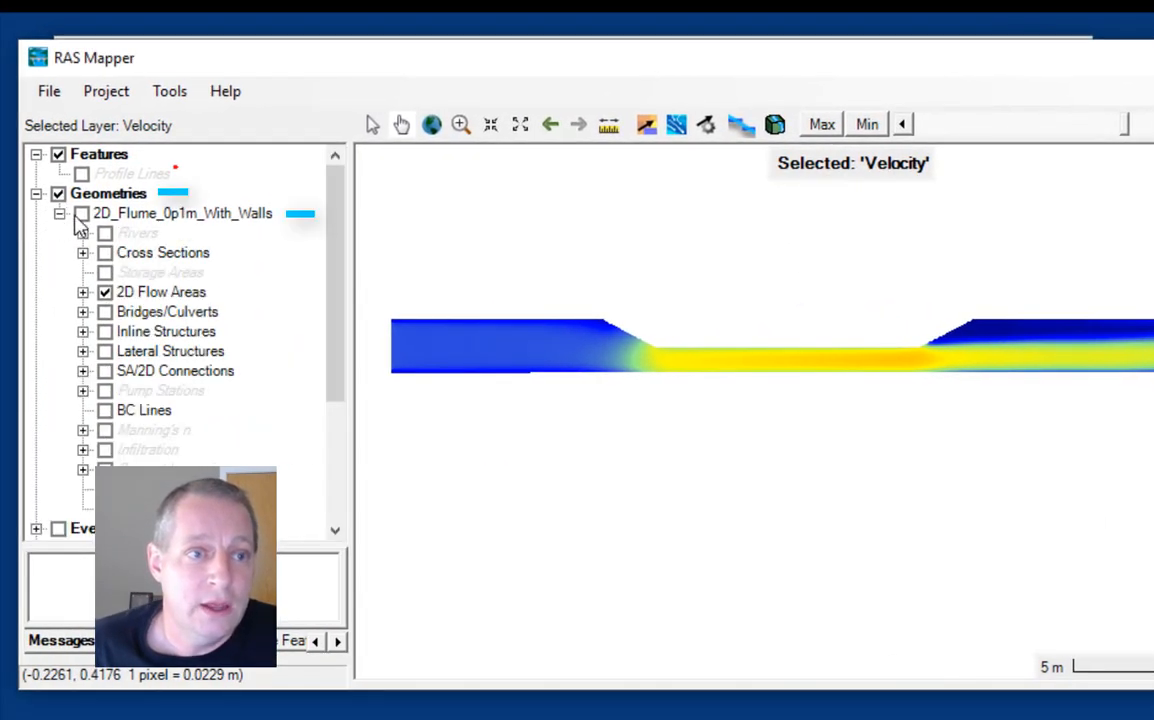
pyautogui.click(81, 213)
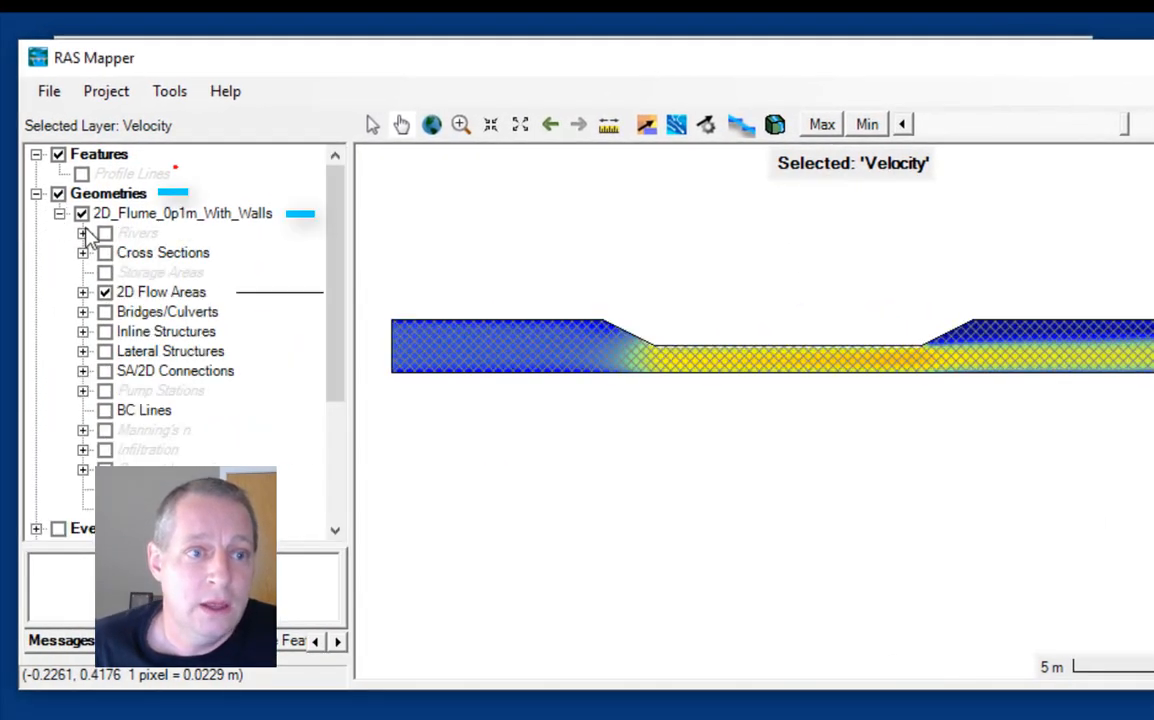
pyautogui.click(83, 292)
pyautogui.click(128, 312)
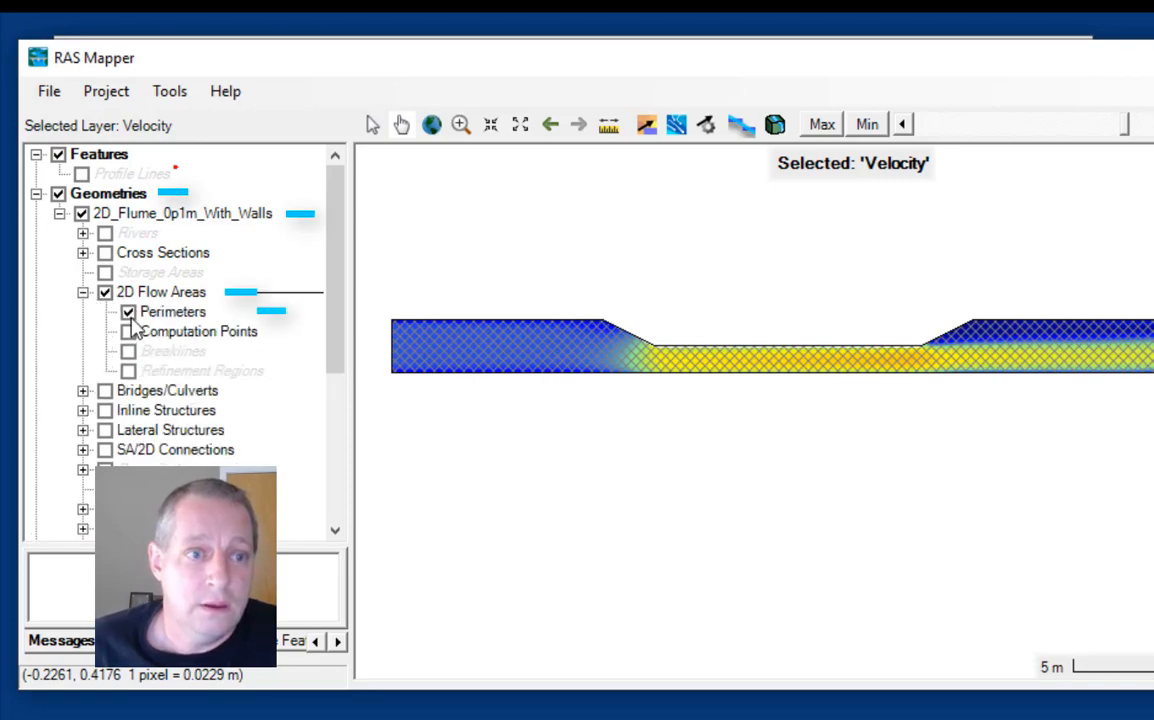
pyautogui.click(128, 331)
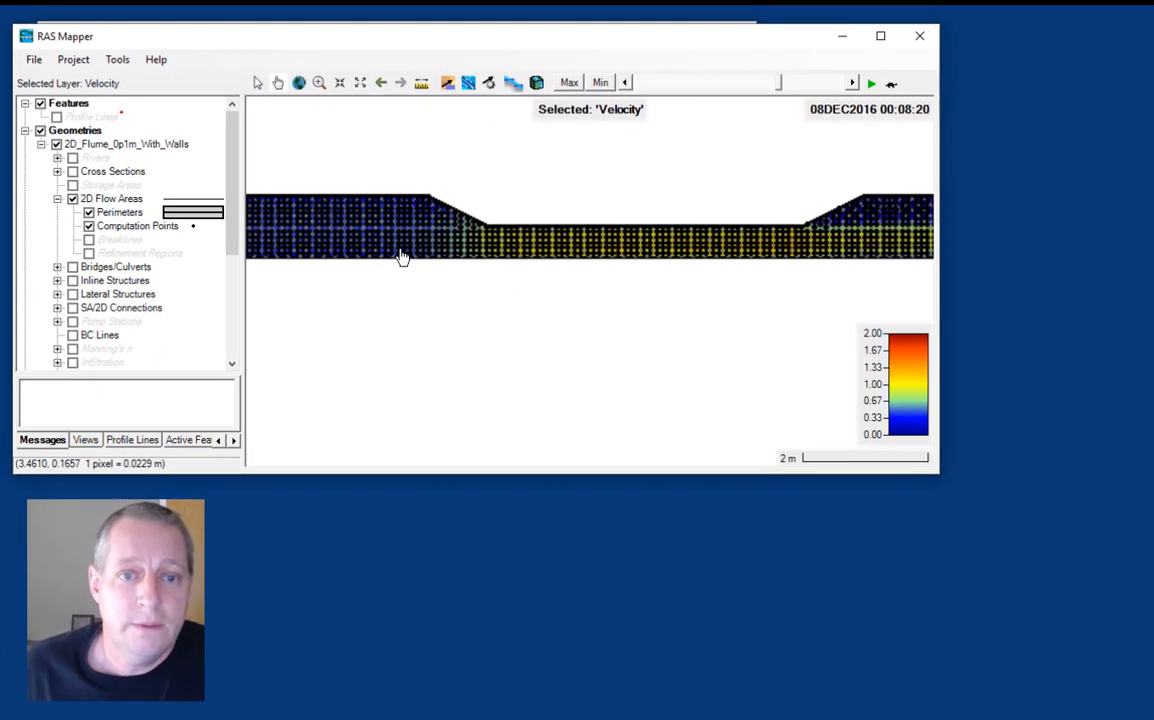
# Examine the computation mesh around the flume's contraction and collapse the Geometries group
pyautogui.scroll(2, 400, 257)
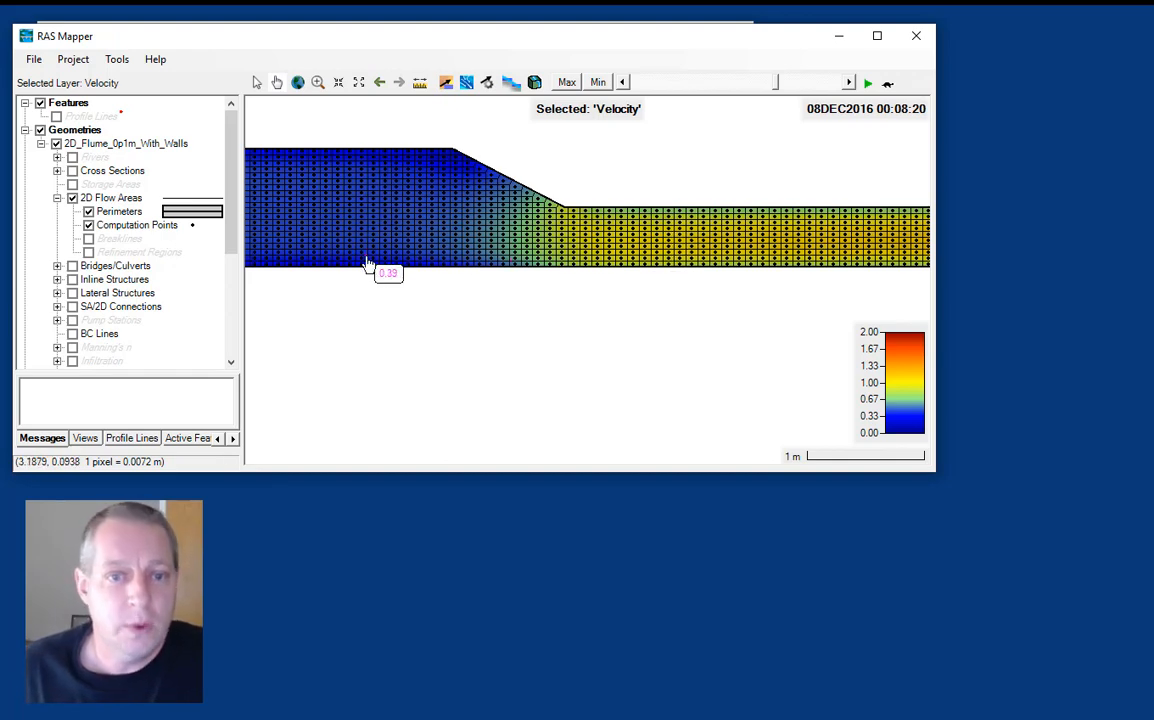
pyautogui.scroll(-2, 368, 256)
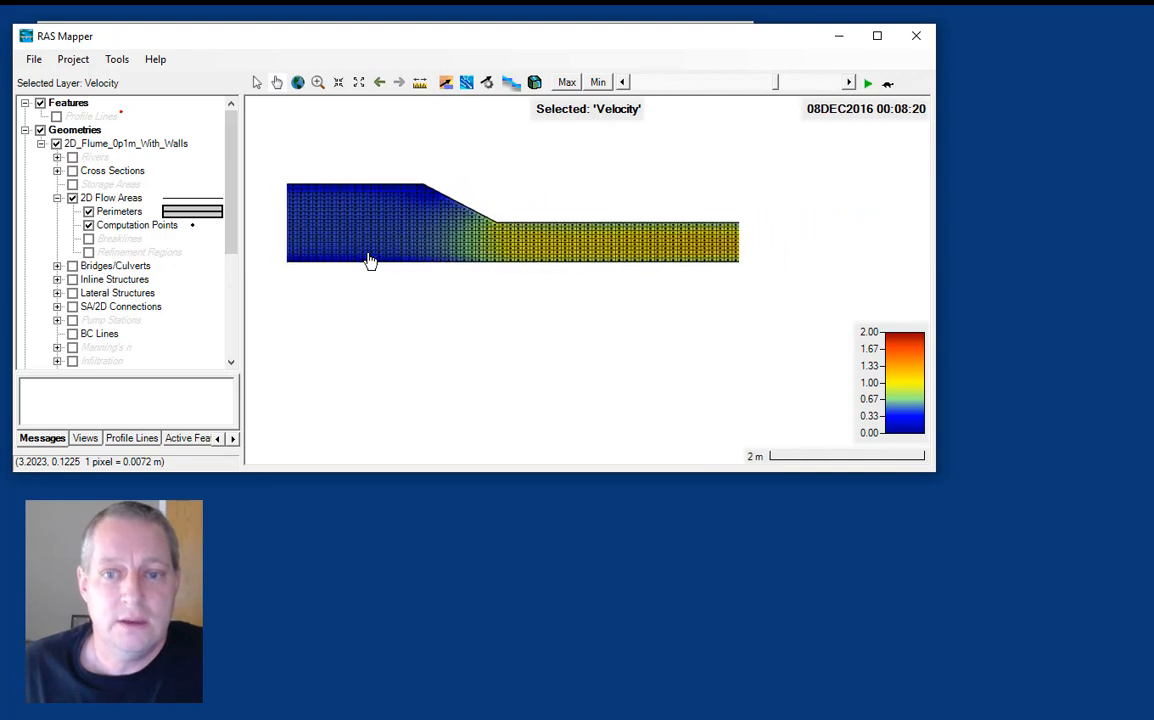
pyautogui.scroll(-2, 368, 255)
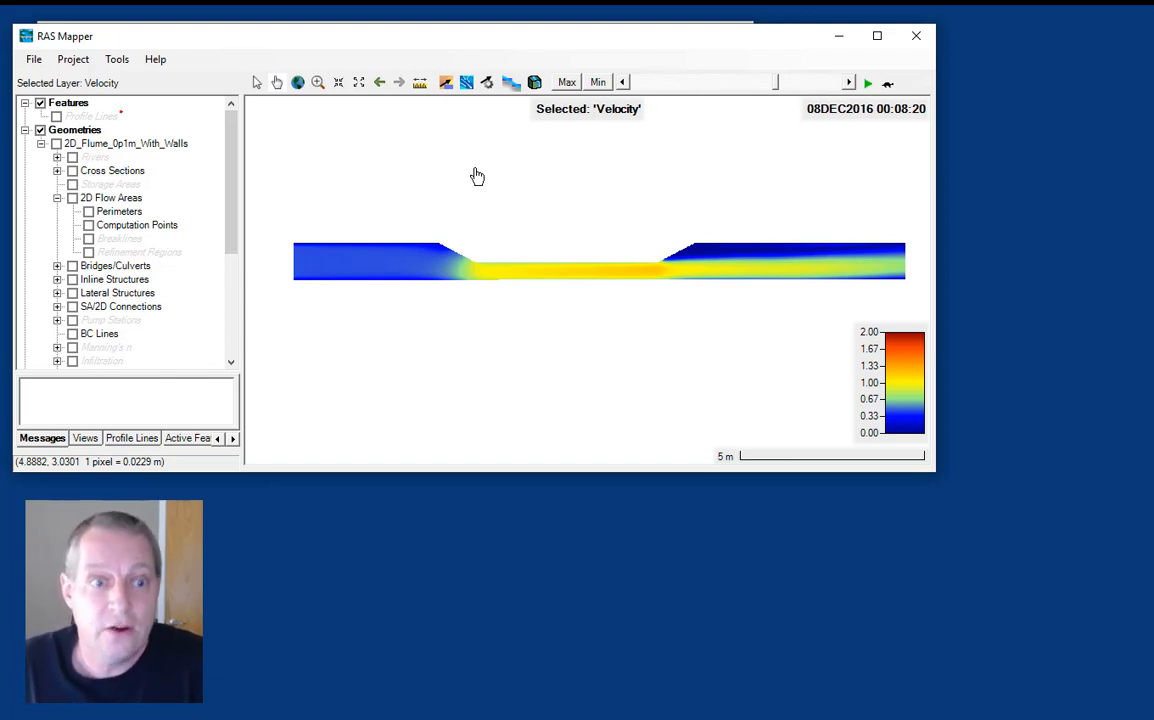
pyautogui.click(24, 131)
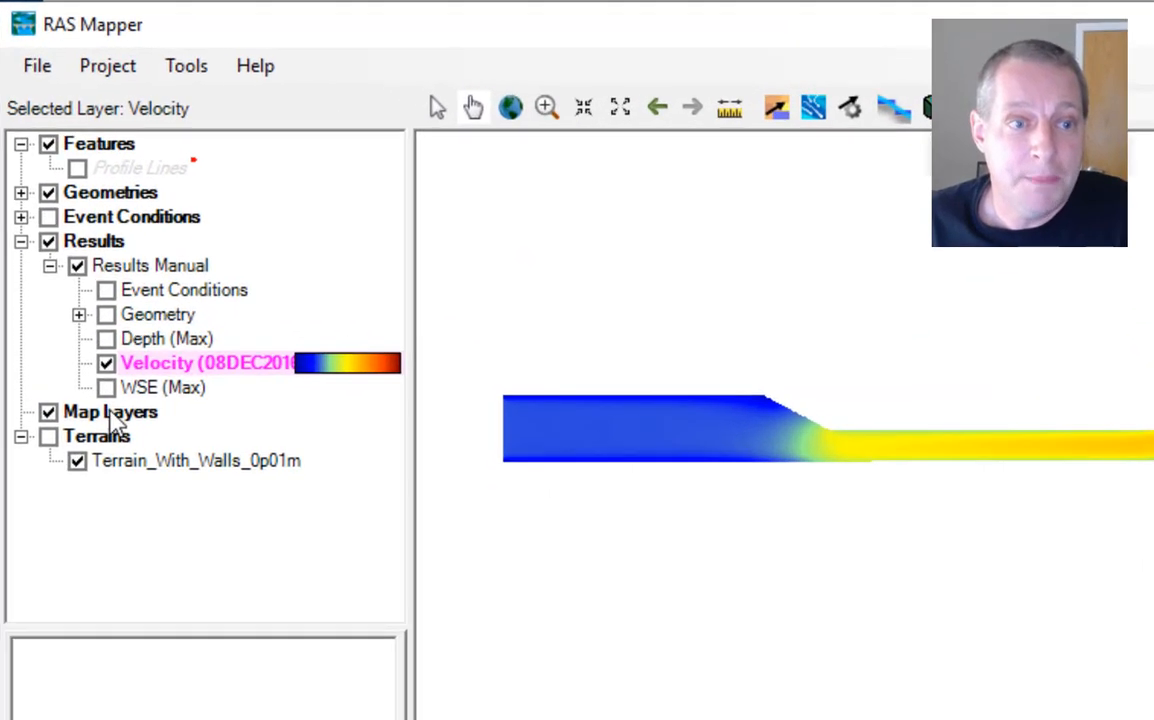
# Create an empty Sediment Bed Material layer under Map Layers named "Flume Bed Sediment"
pyautogui.rightClick(75, 254)
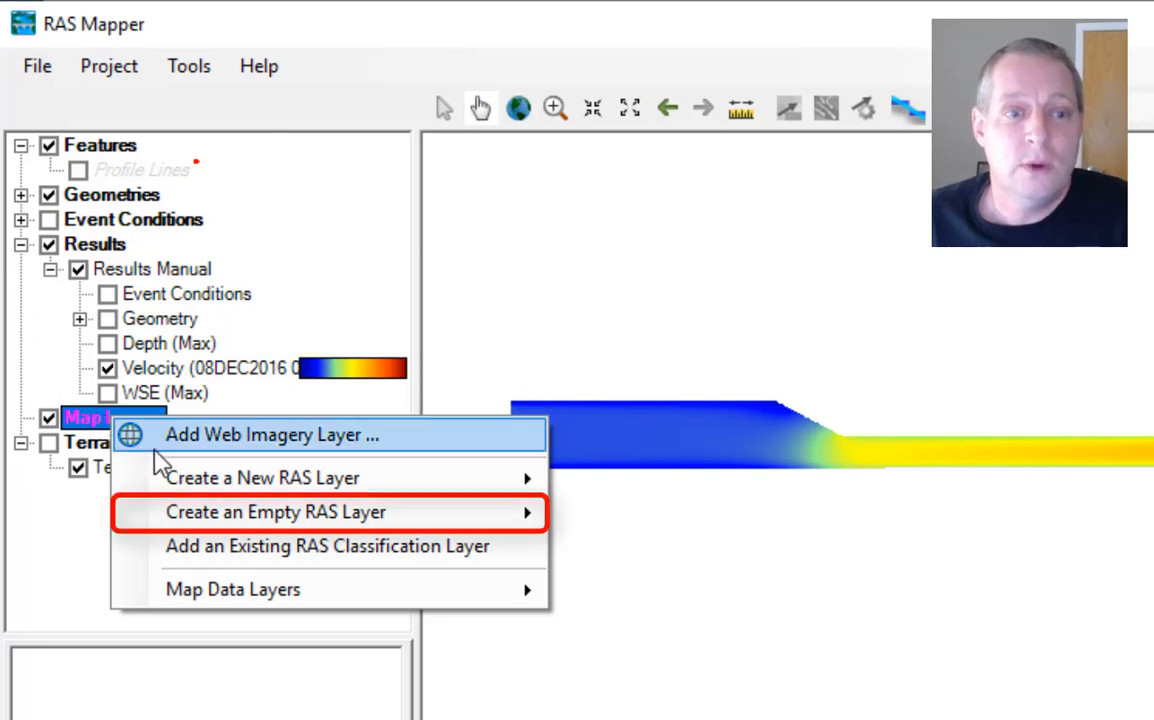
pyautogui.moveTo(186, 518)
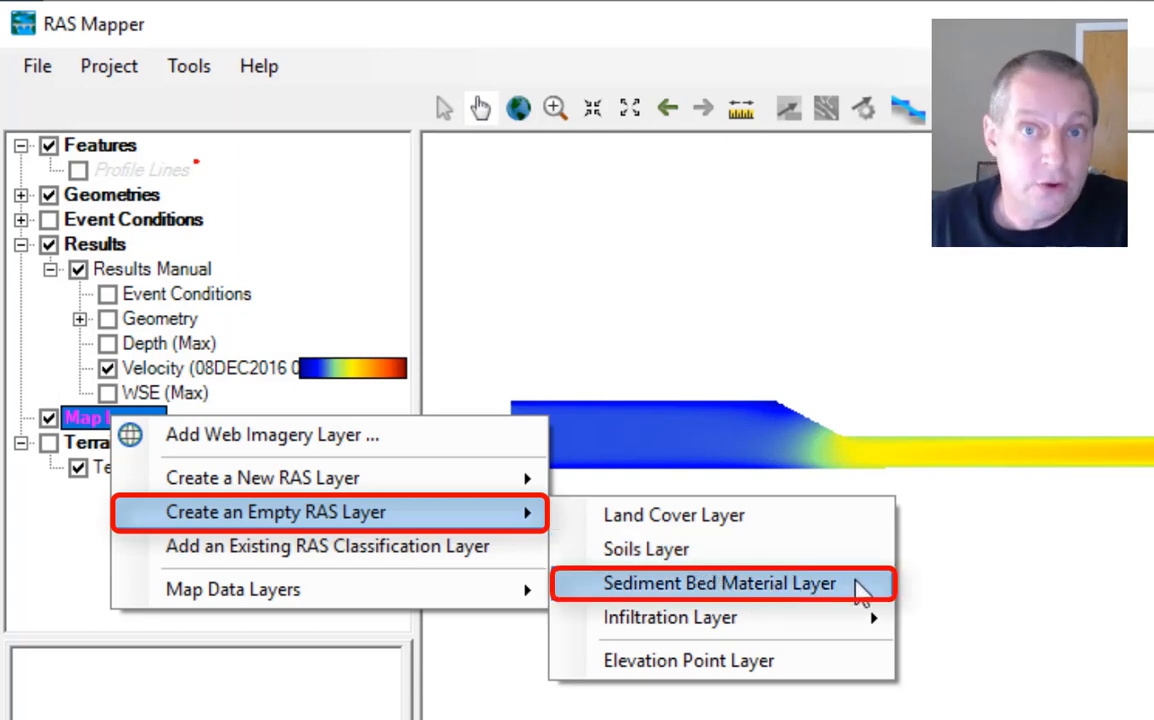
pyautogui.click(858, 590)
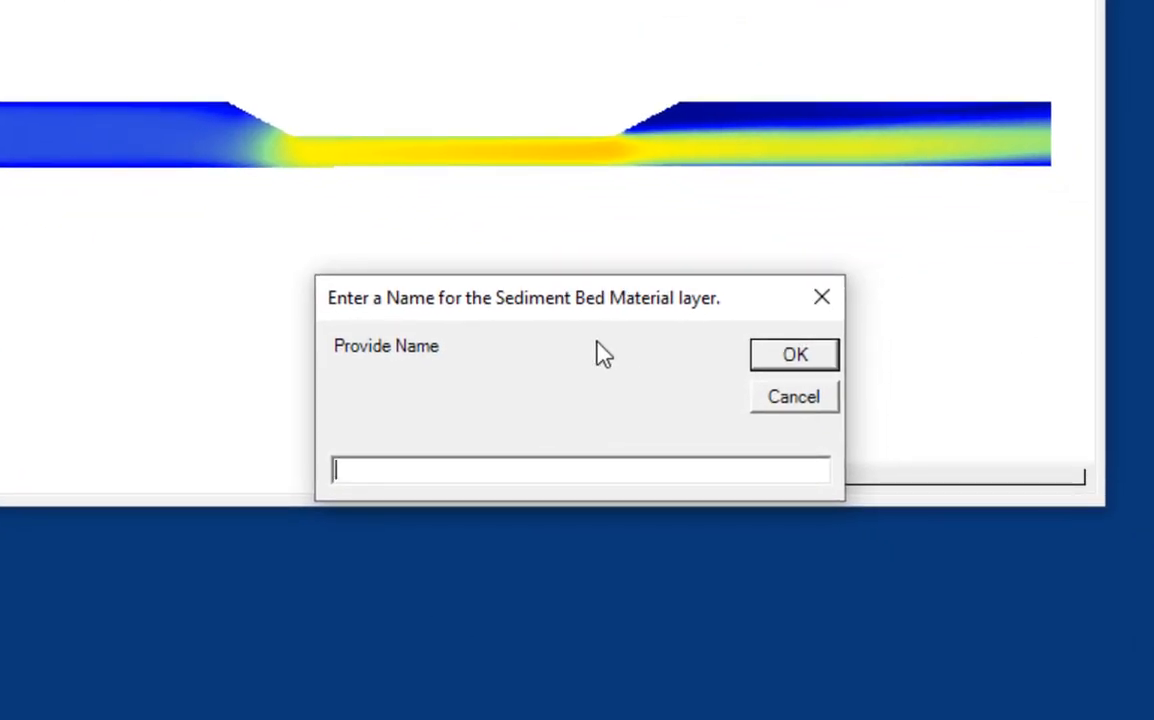
pyautogui.write('Flume Be')
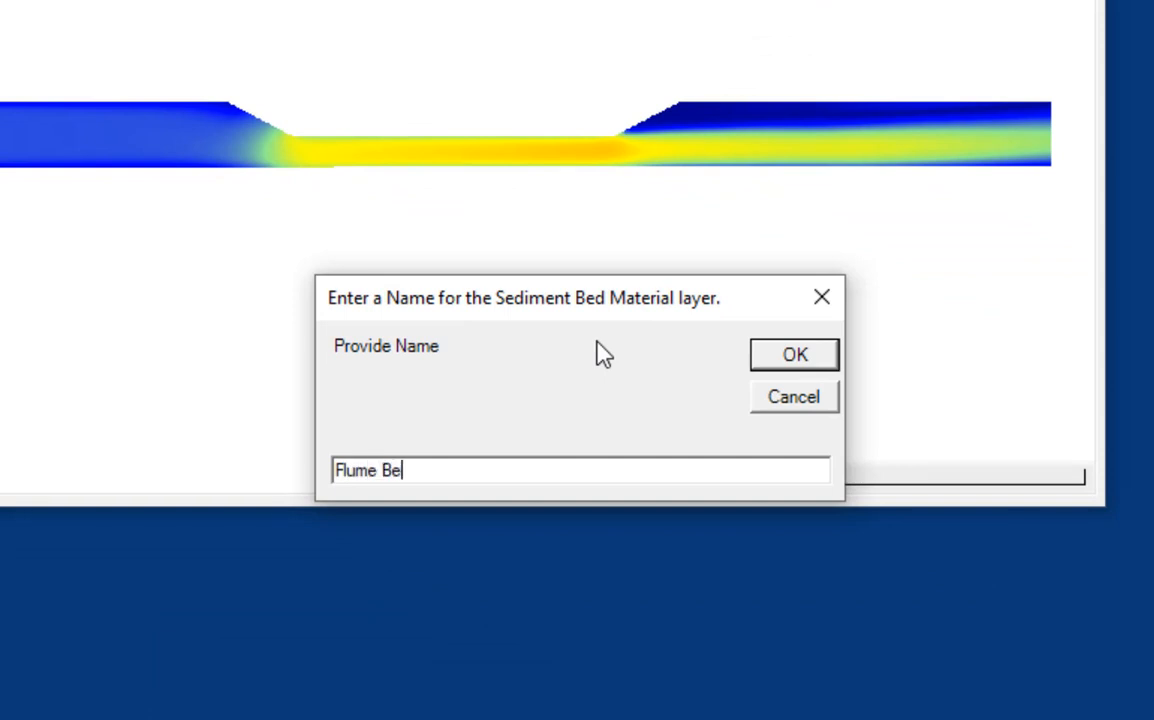
pyautogui.write('d Sediment')
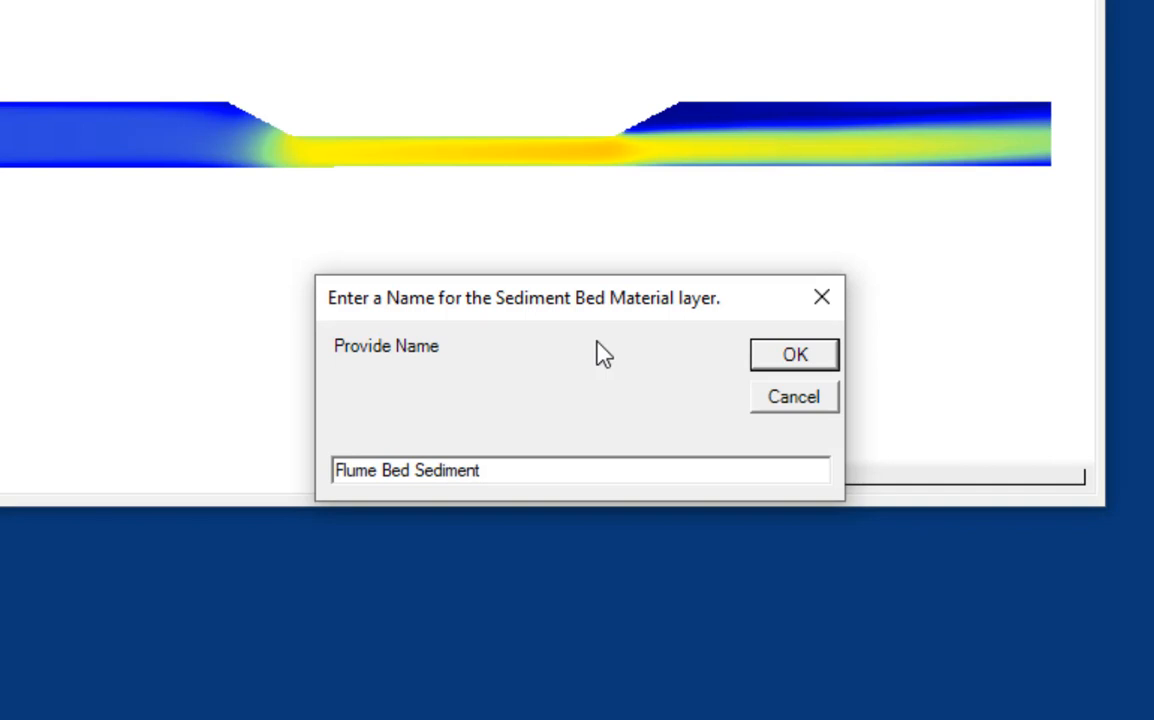
pyautogui.click(800, 354)
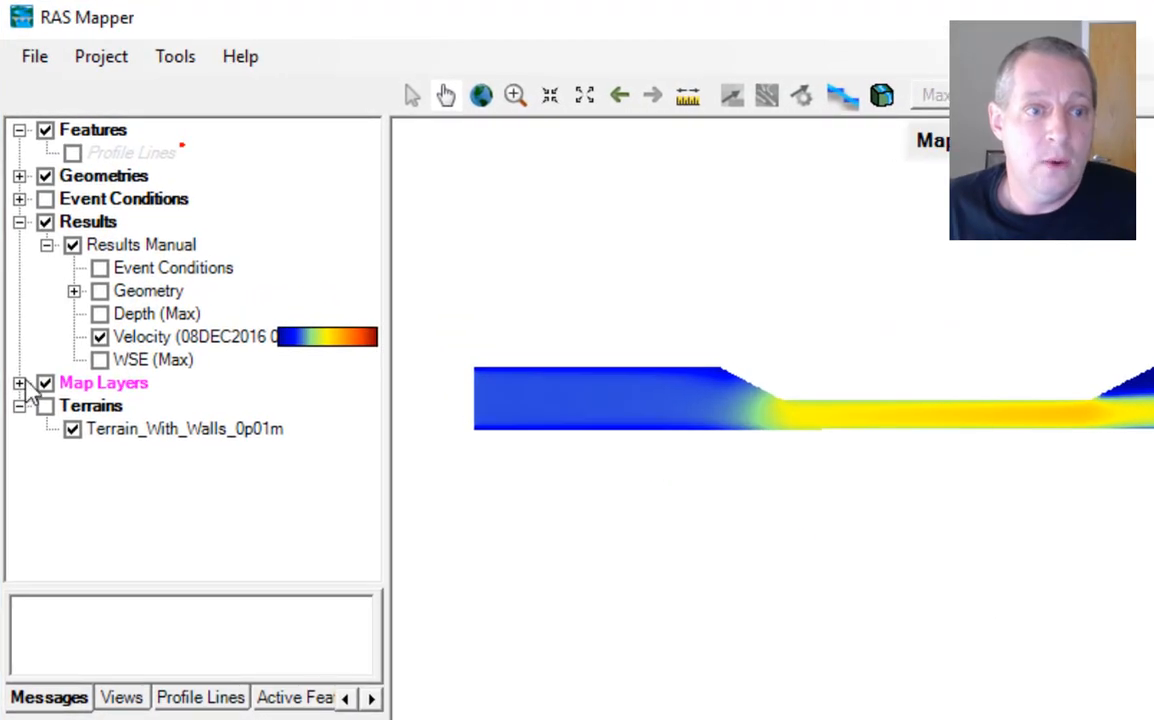
# Expand Map Layers and turn on the Flume Bed Sediment layer together with its Classification Polygons
pyautogui.click(19, 384)
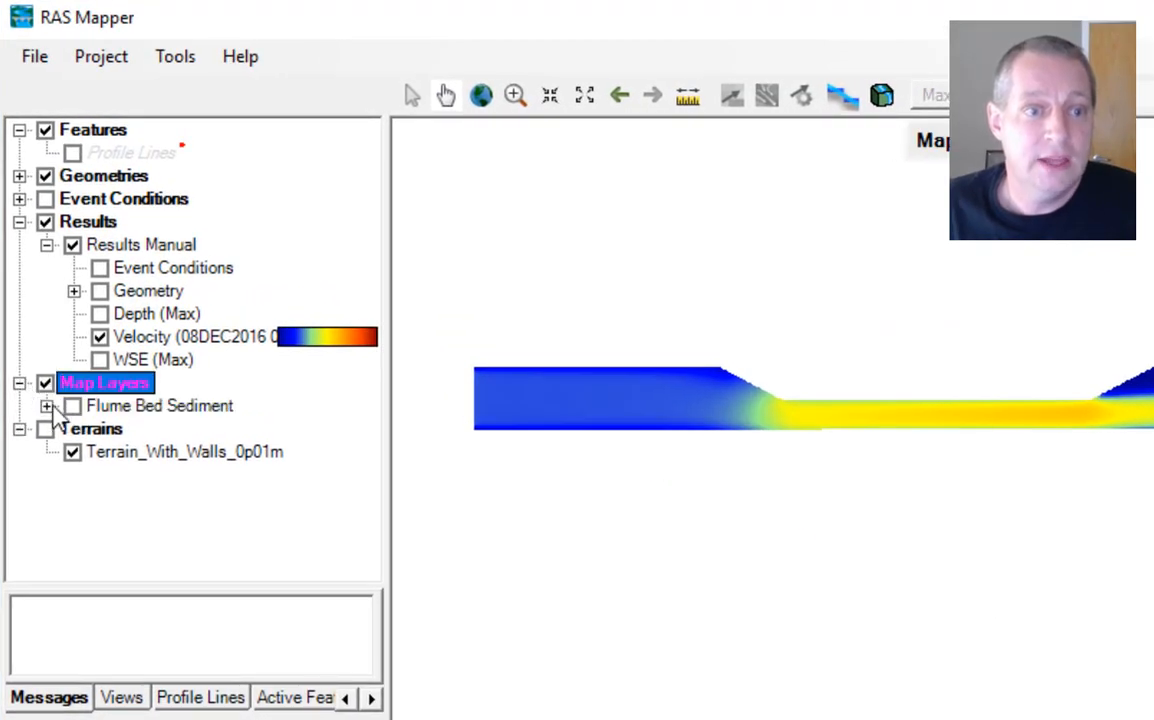
pyautogui.click(46, 406)
pyautogui.click(72, 406)
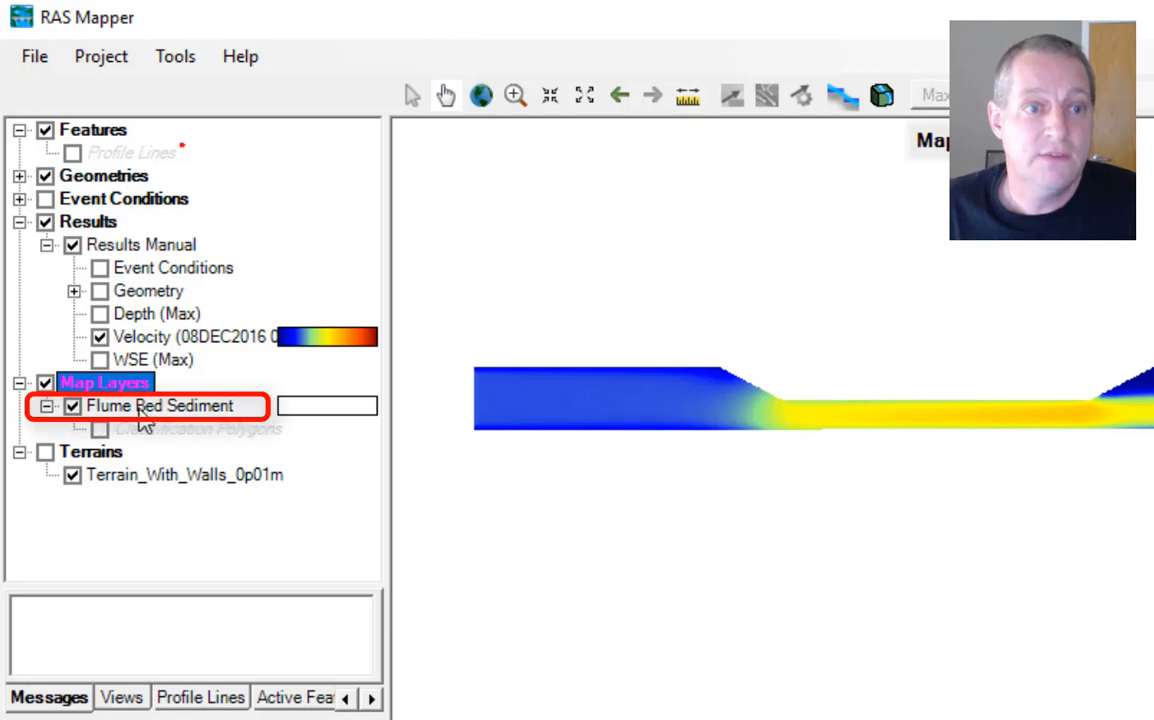
pyautogui.click(100, 429)
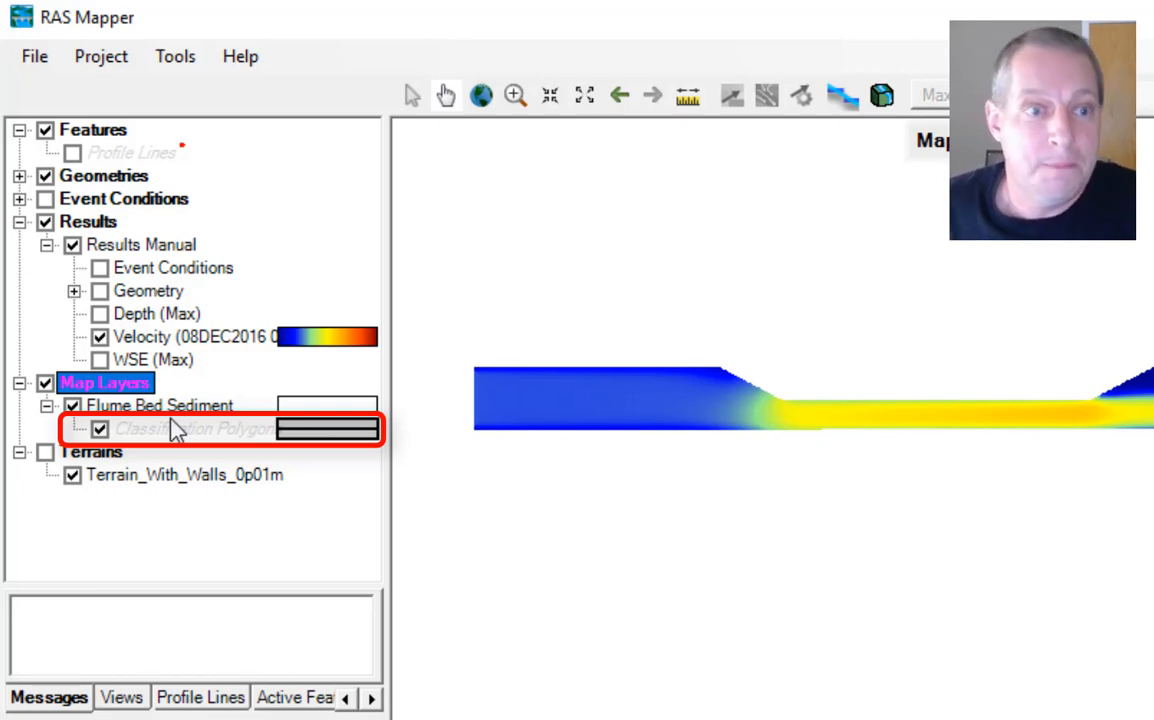
# Put the Classification Polygons layer in edit mode and draw a four-corner polygon enclosing the entire flume
pyautogui.rightClick(166, 440)
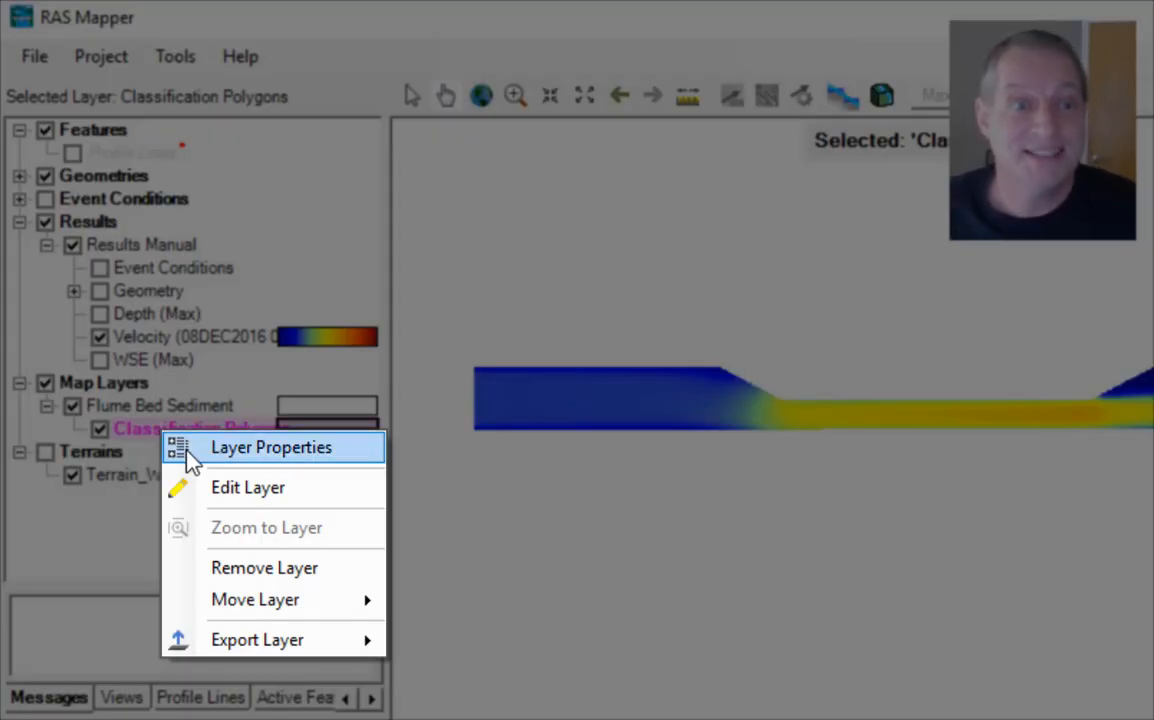
pyautogui.click(268, 497)
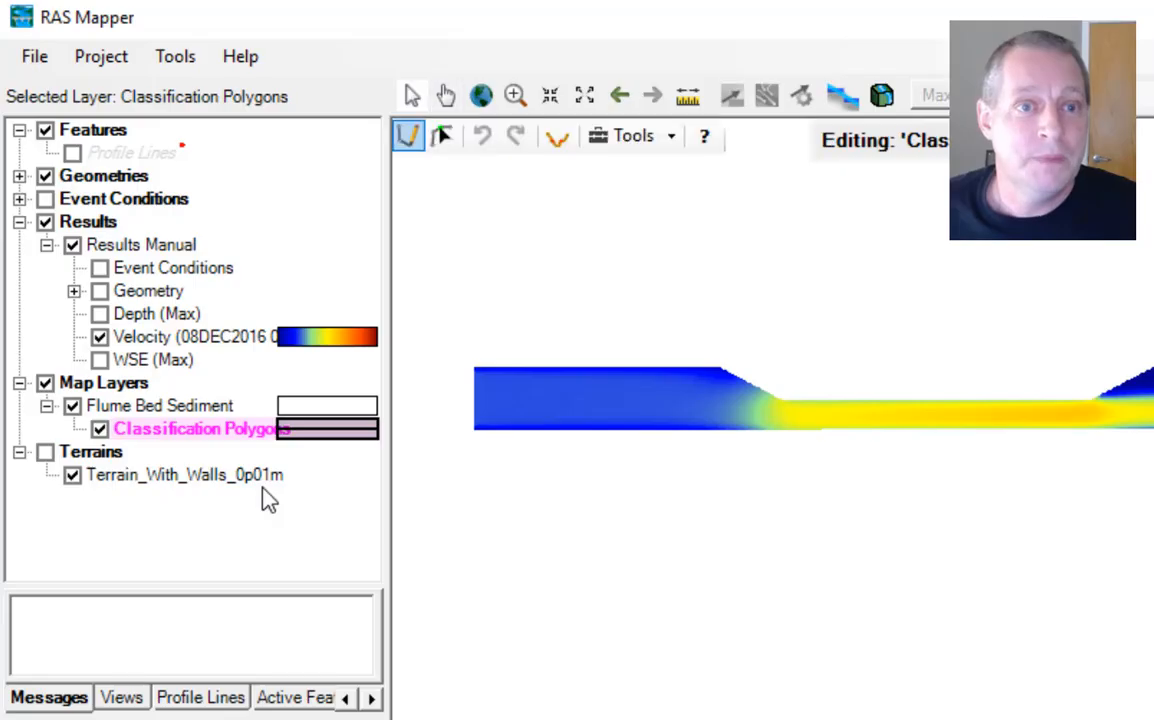
pyautogui.click(410, 140)
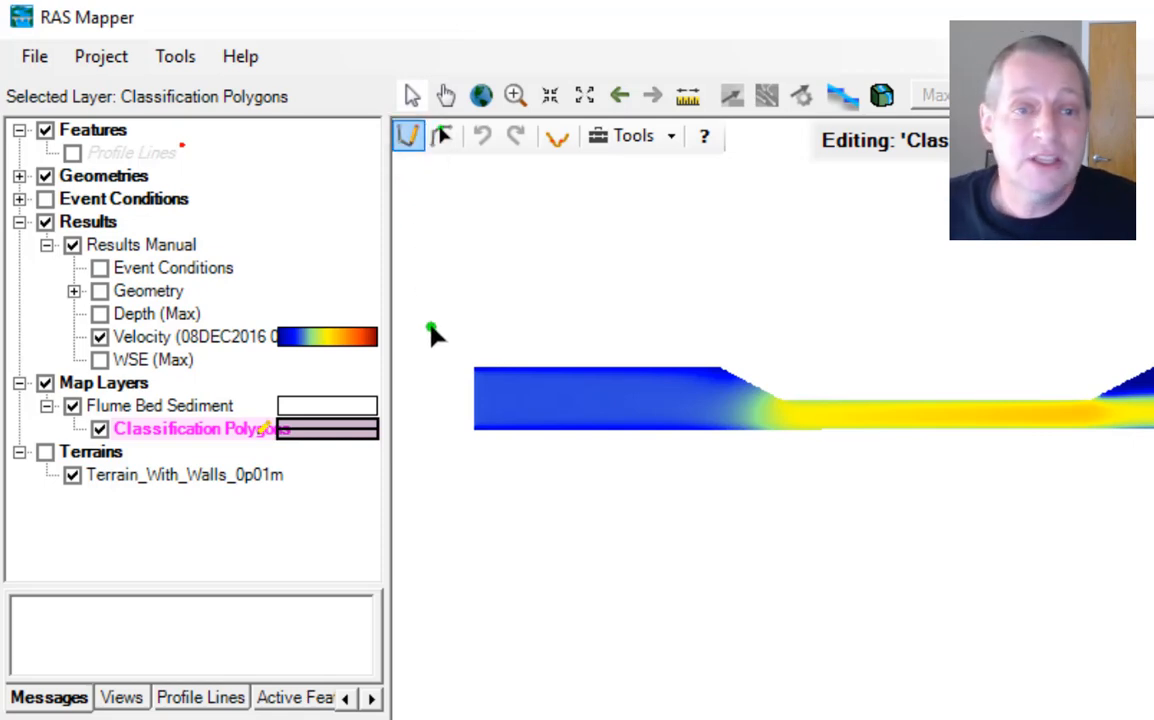
pyautogui.click(431, 328)
pyautogui.click(432, 461)
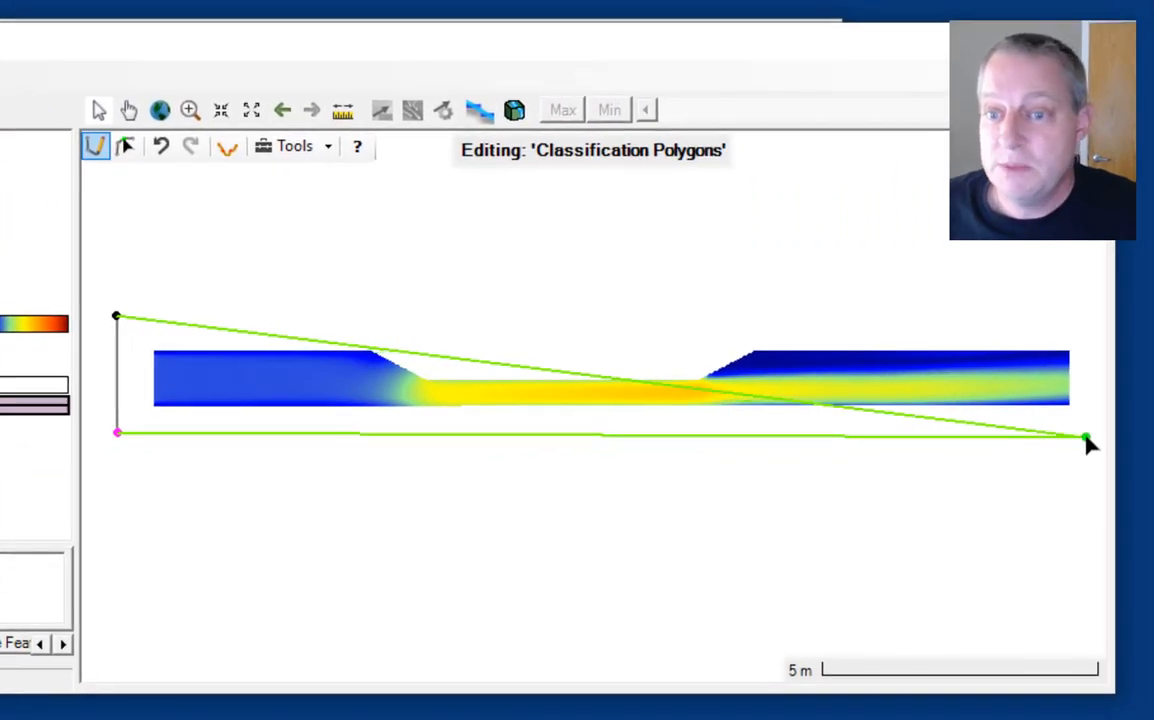
pyautogui.click(1087, 438)
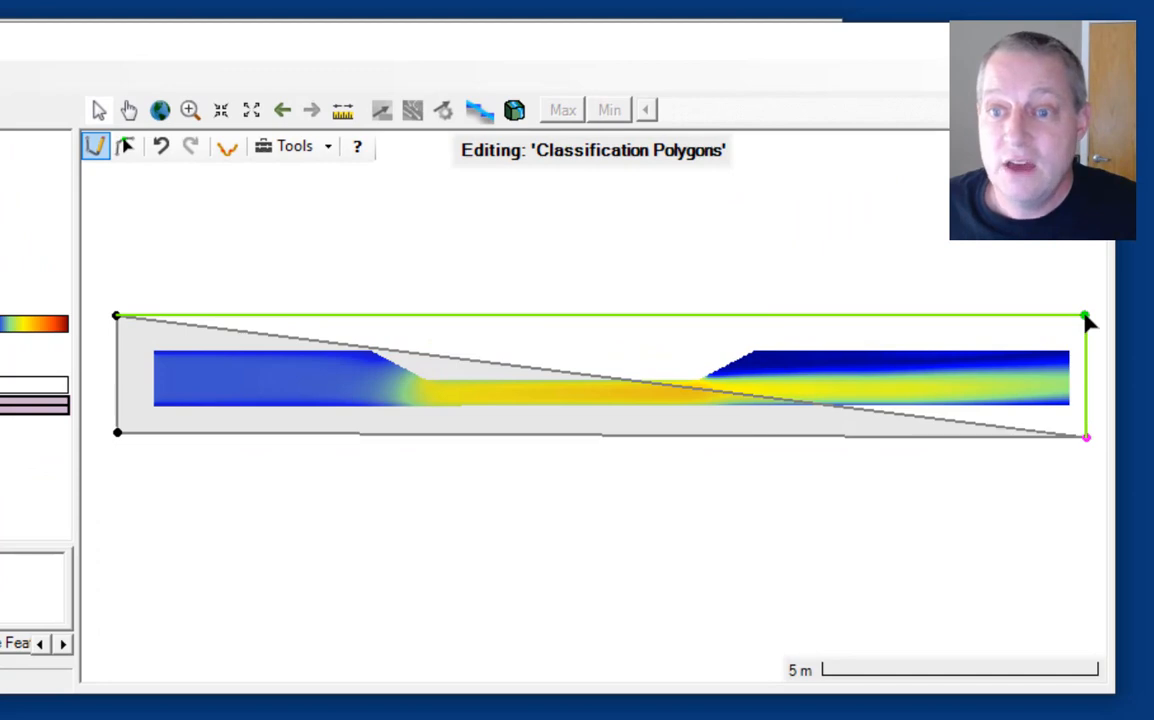
pyautogui.doubleClick(1087, 320)
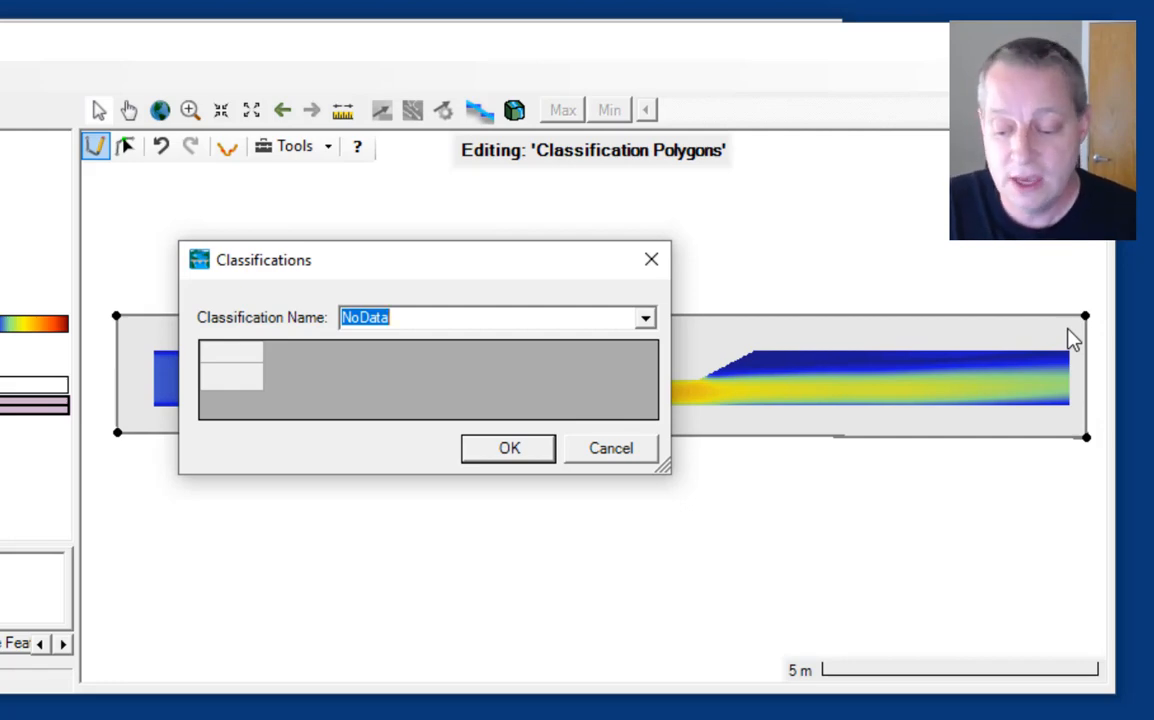
# Name the polygon's classification "Bed Sediment", and stop editing Classification Polygons with the edits saved
pyautogui.write('B')
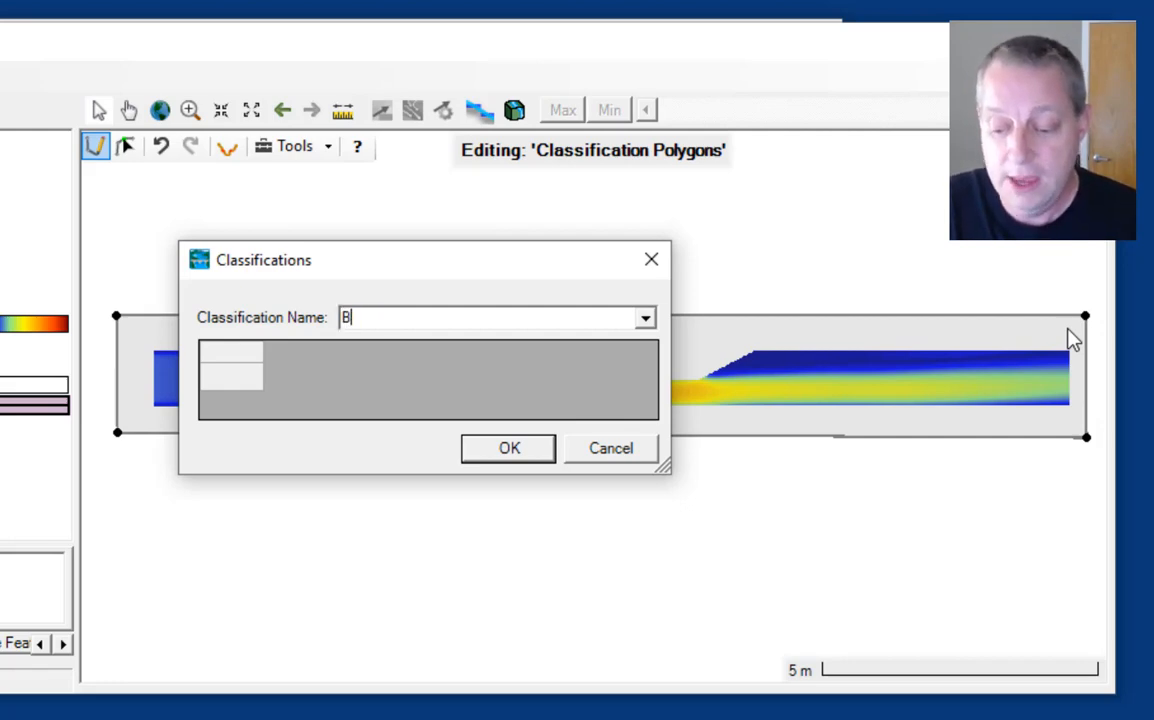
pyautogui.write('ed Sediment')
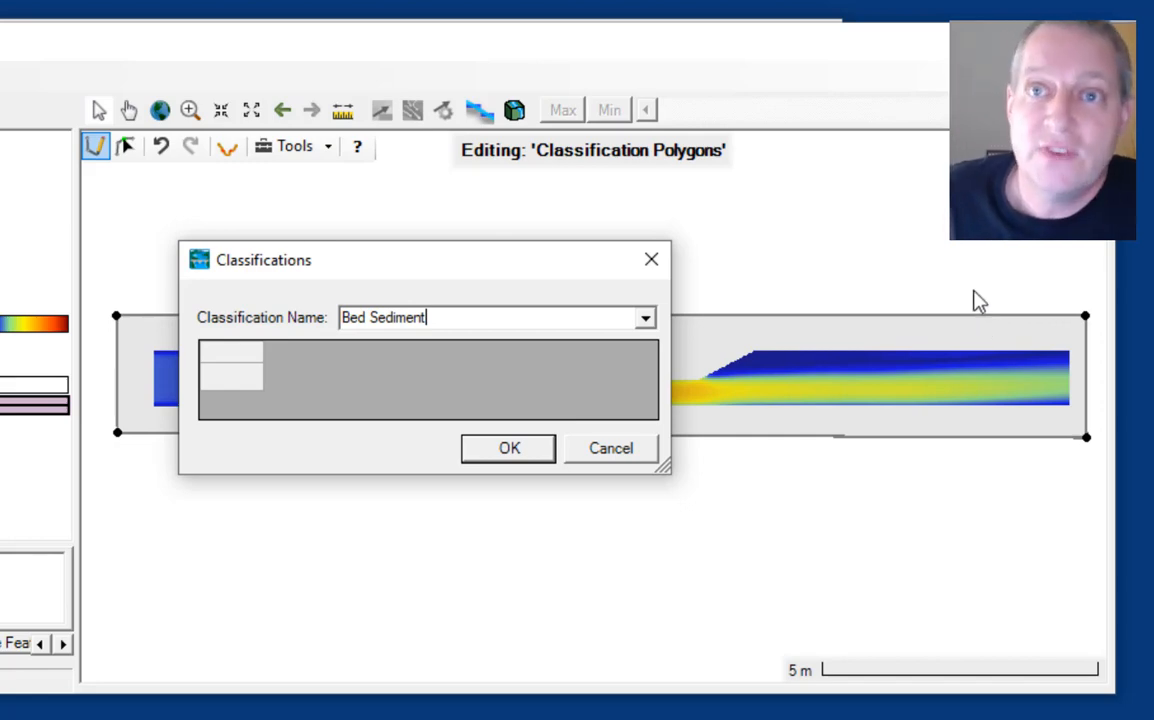
pyautogui.click(526, 446)
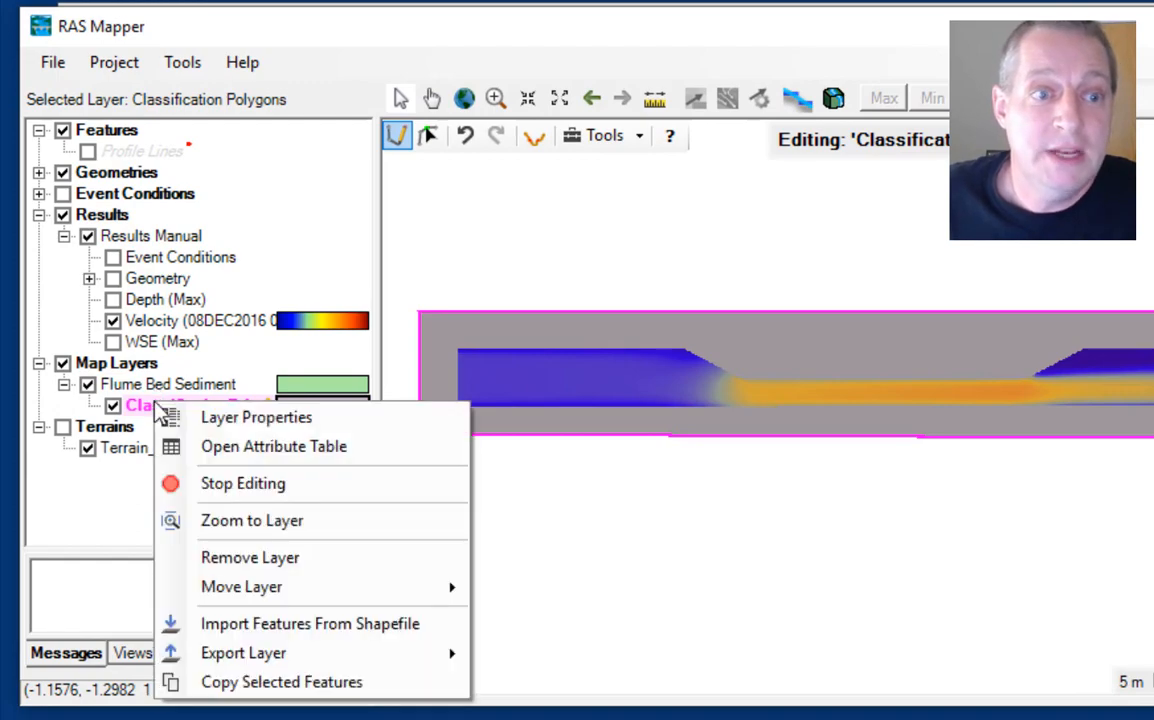
pyautogui.rightClick(158, 408)
pyautogui.click(186, 484)
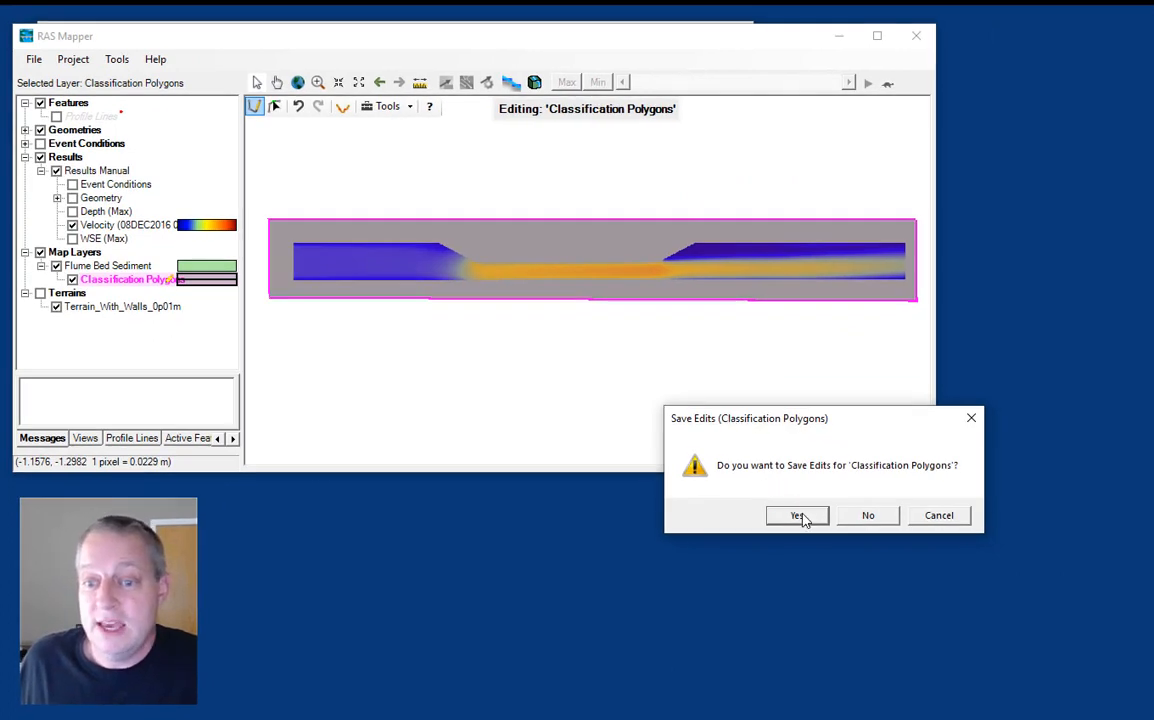
pyautogui.click(799, 516)
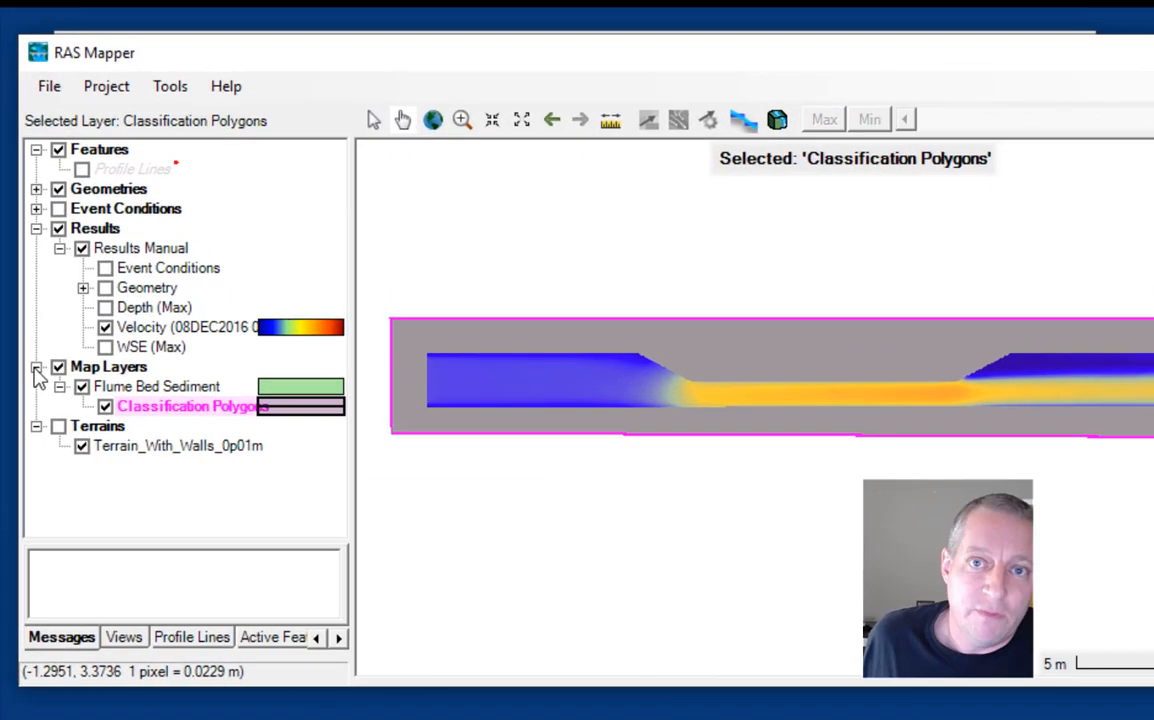
# Associate Flume Bed Sediment as the Sediment Bed Material Layer of the 2D_Flume_0p1m_With_Walls geometry
pyautogui.click(25, 253)
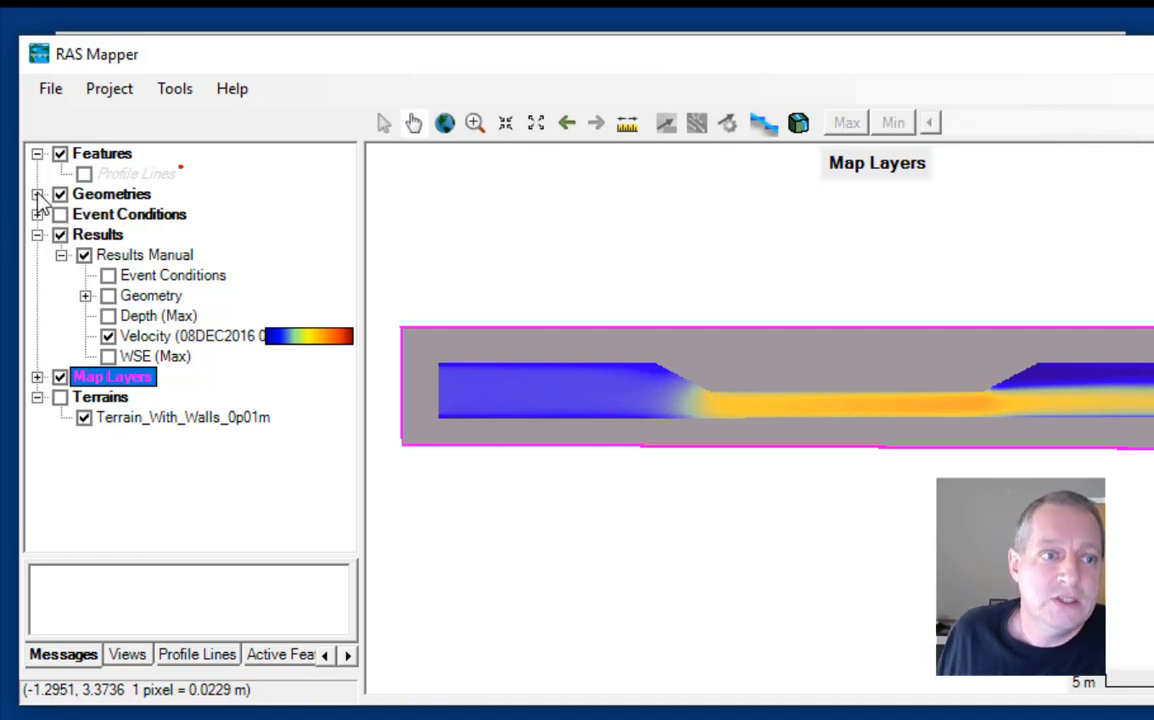
pyautogui.click(97, 196)
pyautogui.rightClick(97, 197)
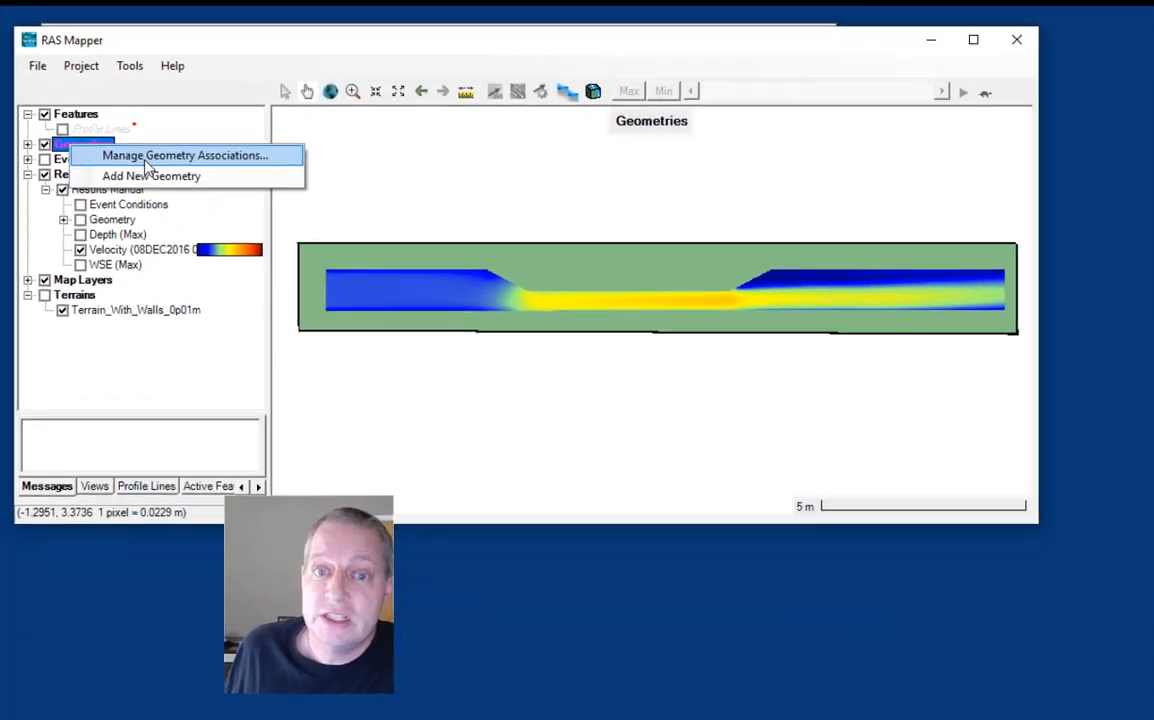
pyautogui.click(197, 215)
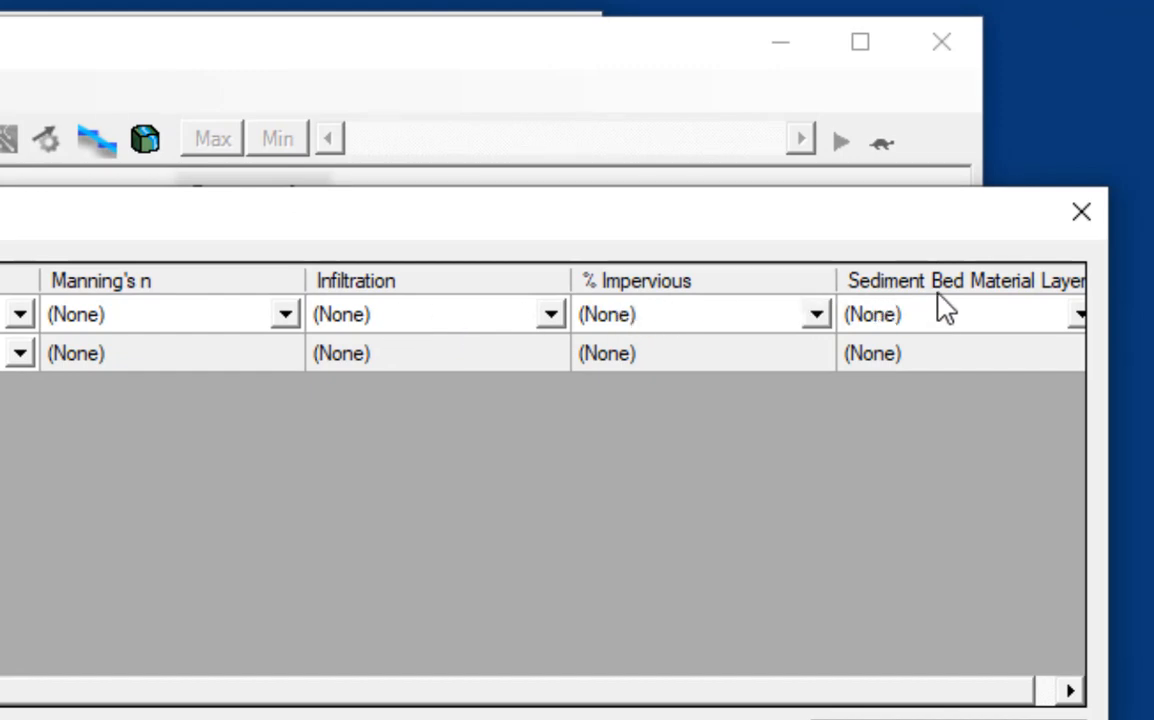
pyautogui.click(1079, 318)
pyautogui.click(1079, 318)
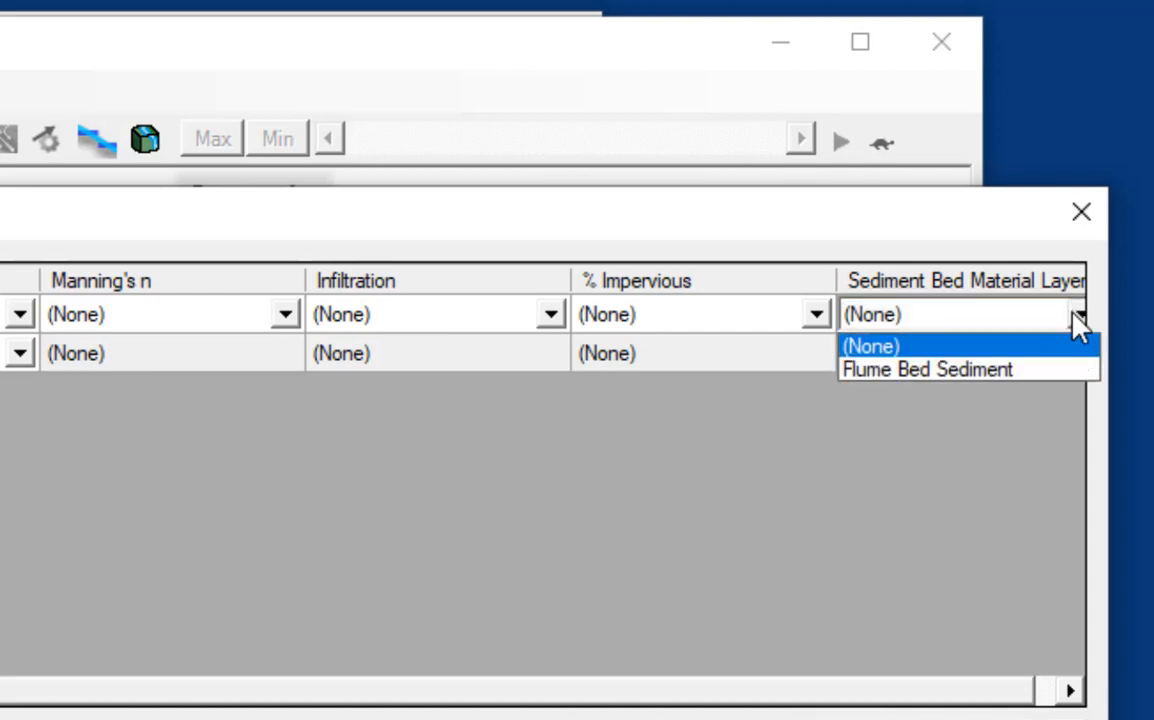
pyautogui.click(1057, 380)
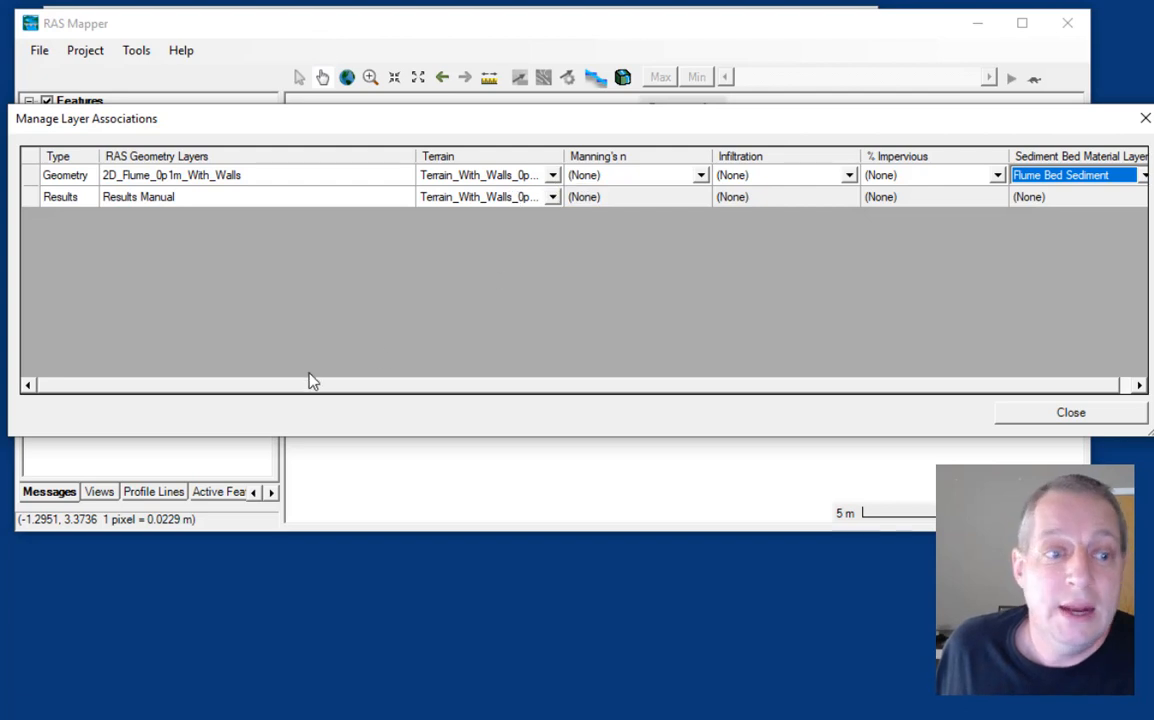
pyautogui.click(1081, 414)
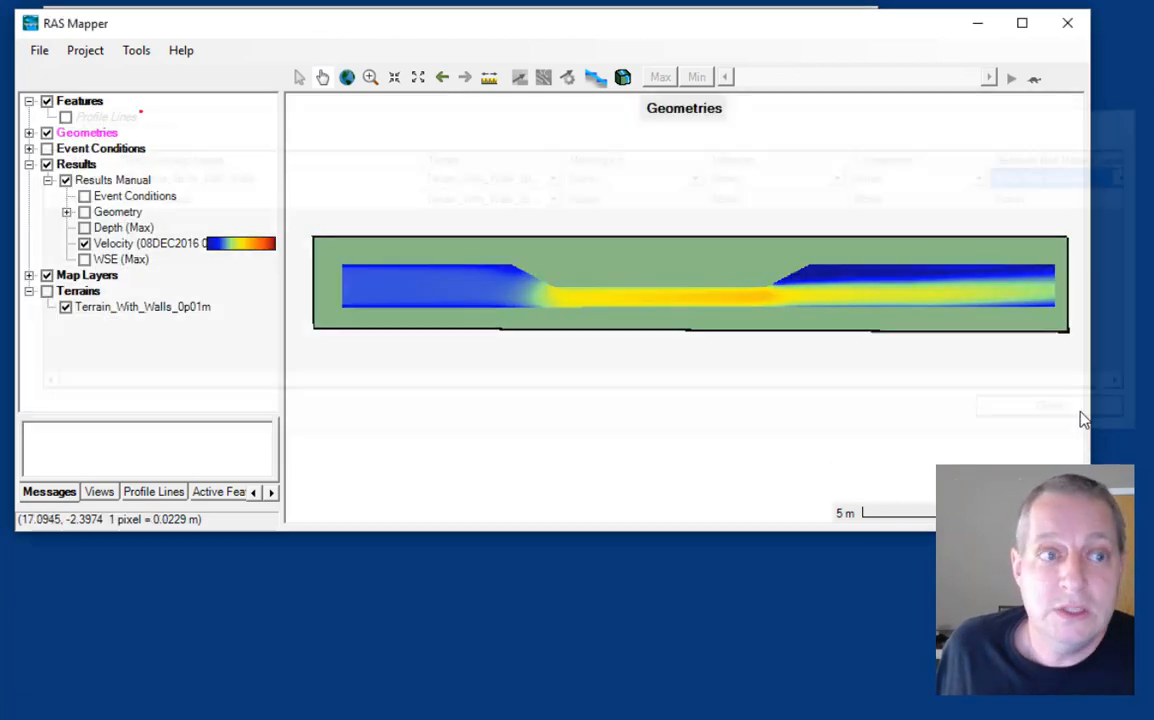
# Save the RAS Mapper edits and close RAS Mapper, and save the Weise project in HEC-RAS
pyautogui.click(39, 50)
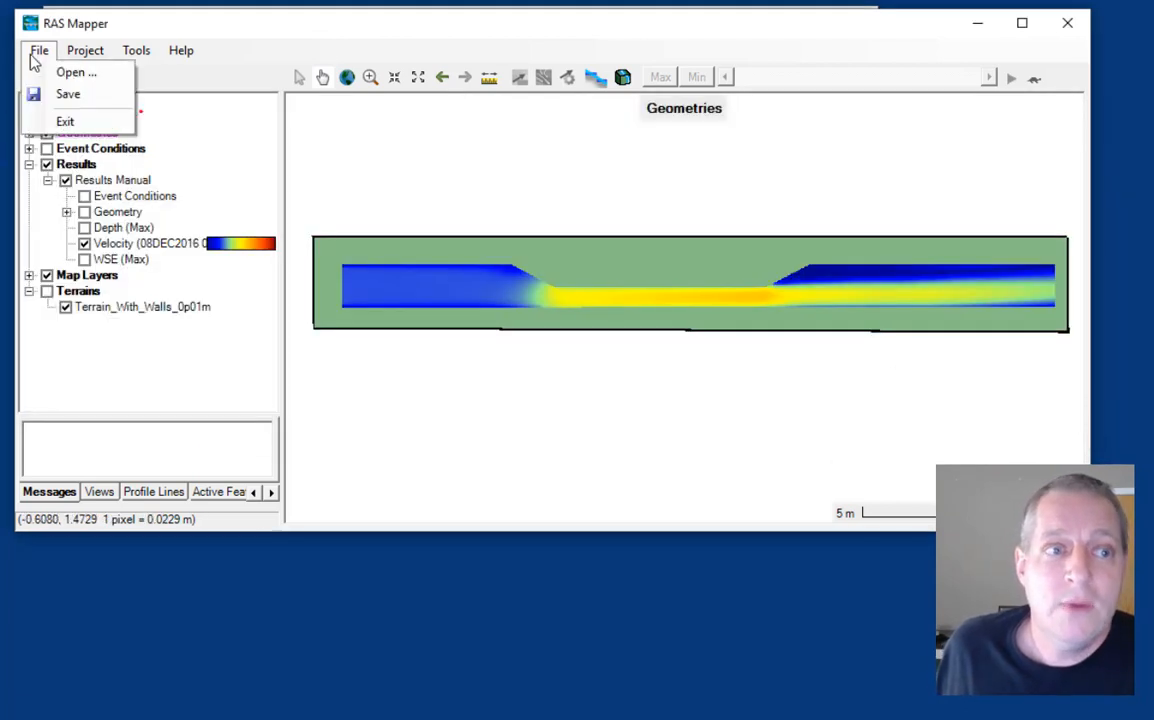
pyautogui.click(45, 104)
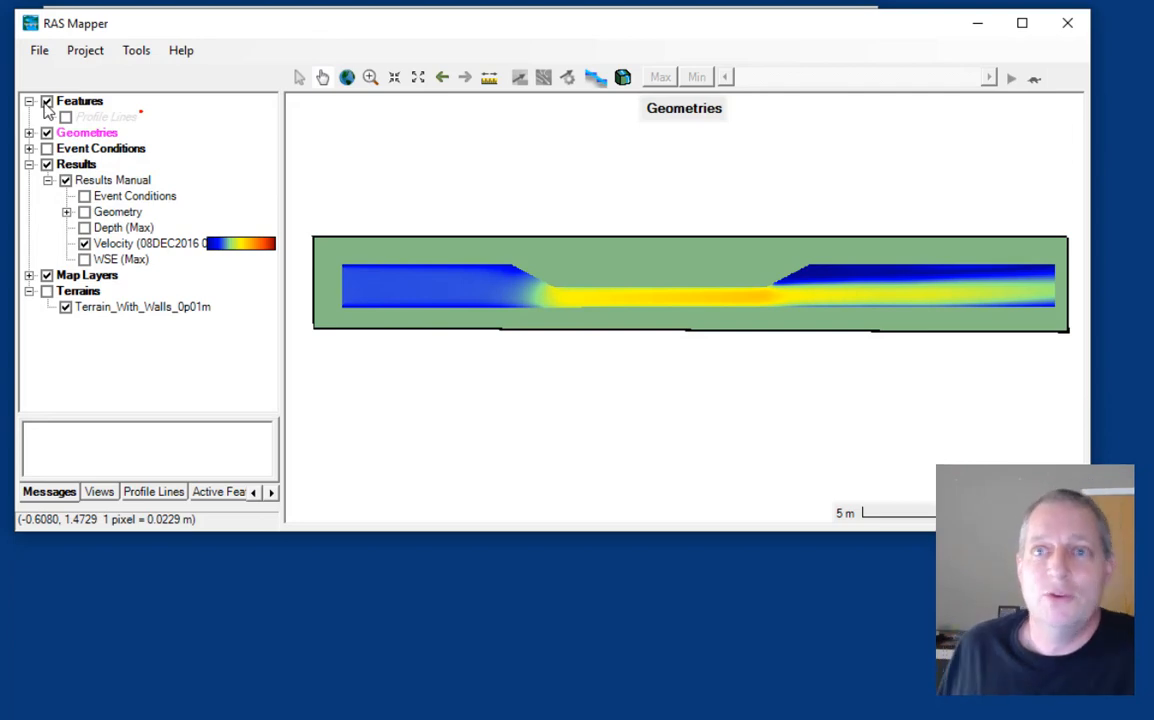
pyautogui.click(1057, 30)
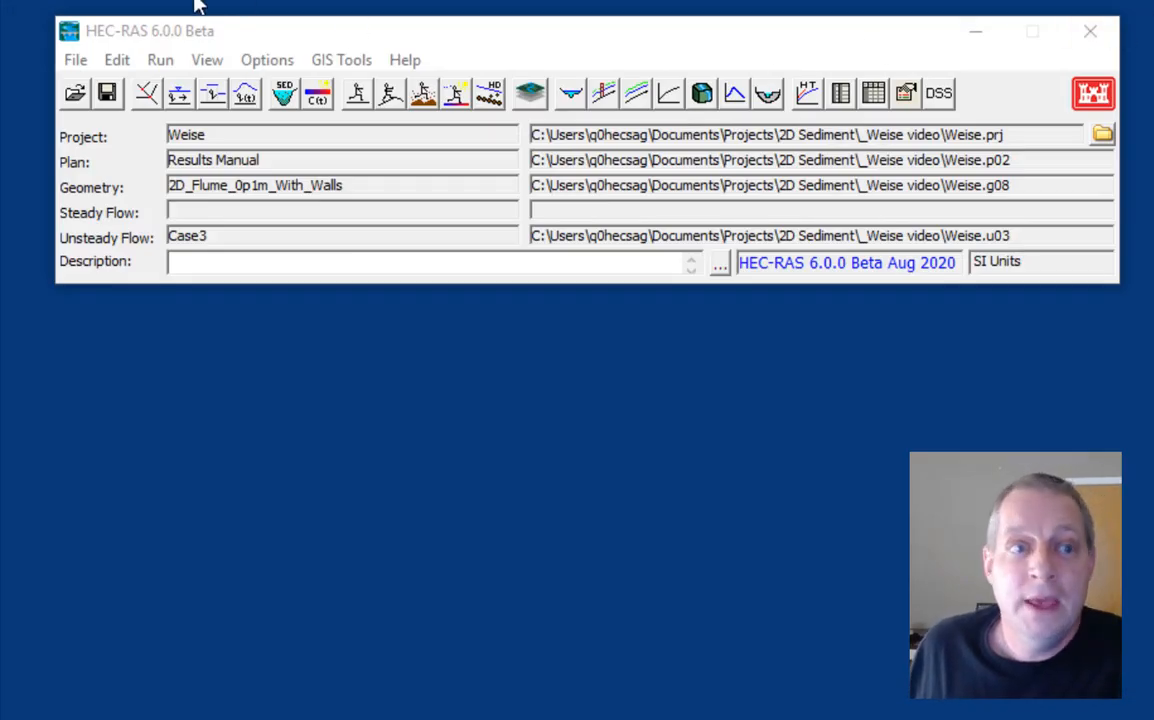
pyautogui.click(114, 88)
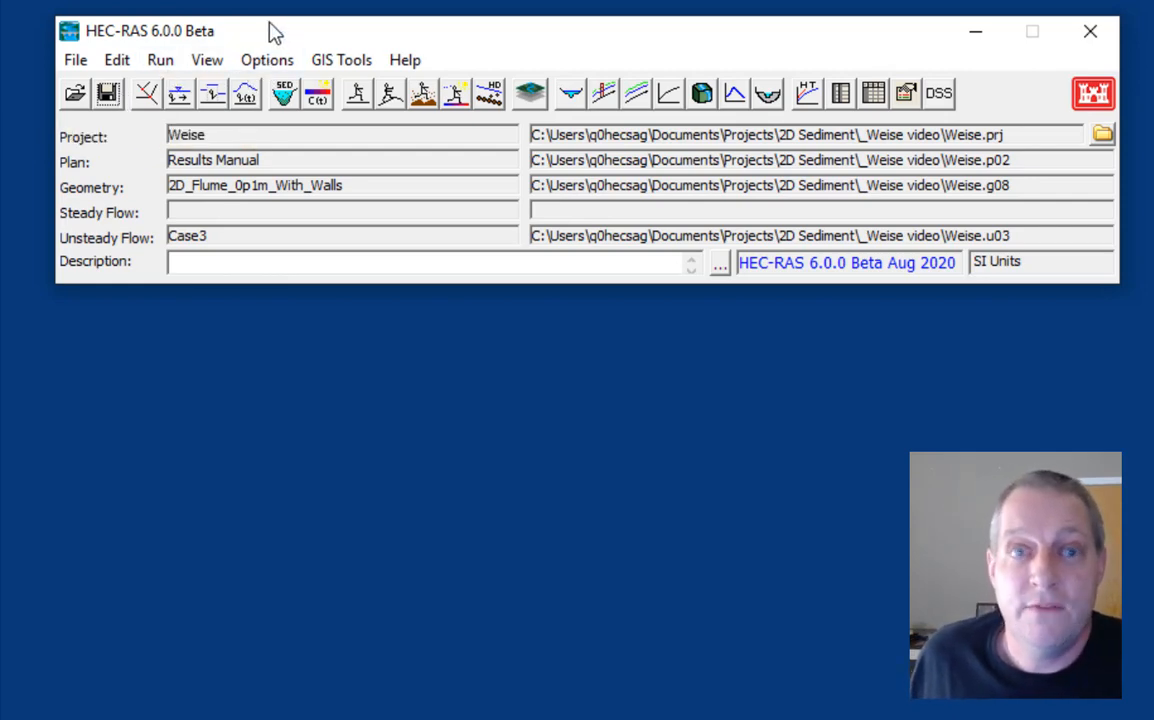
# Open the sediment data editor and set the transport function to Wu and the sorting method to Active Layer
pyautogui.click(117, 62)
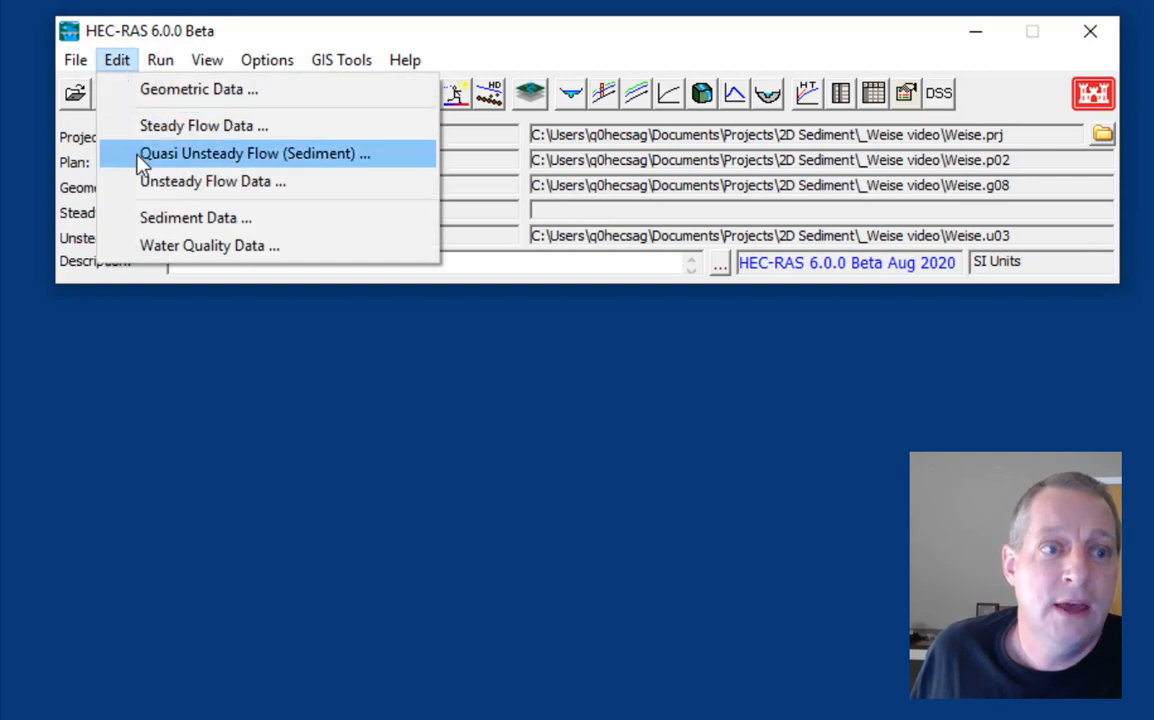
pyautogui.click(546, 213)
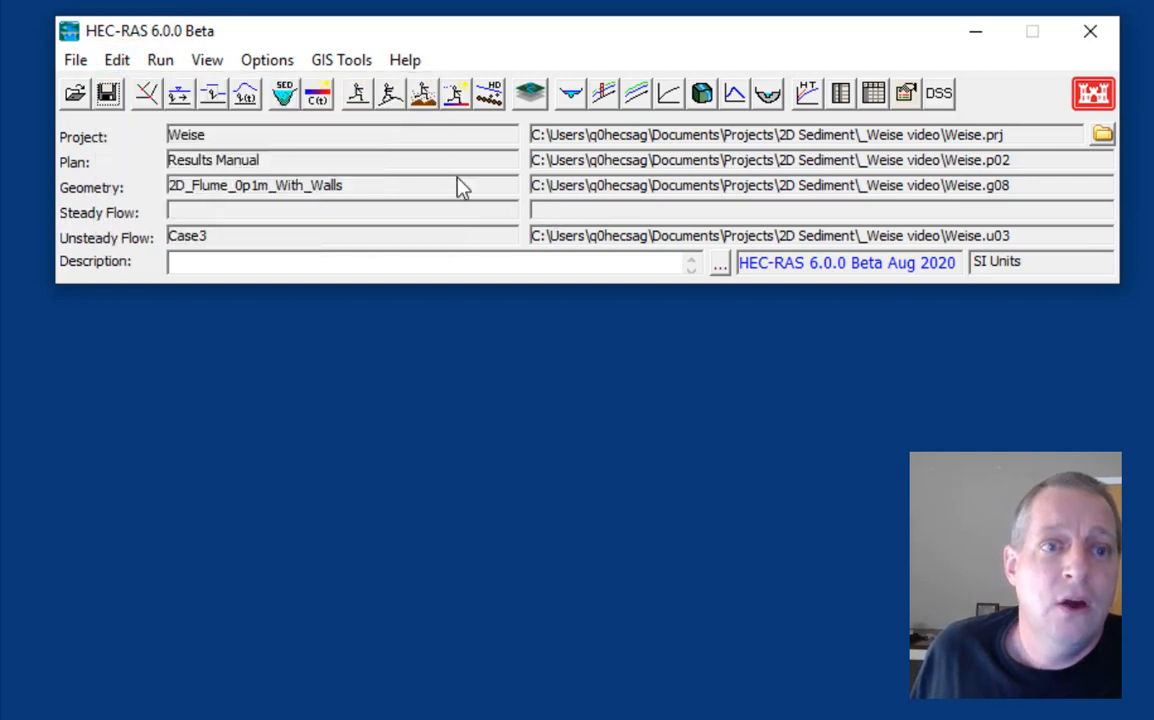
pyautogui.click(286, 96)
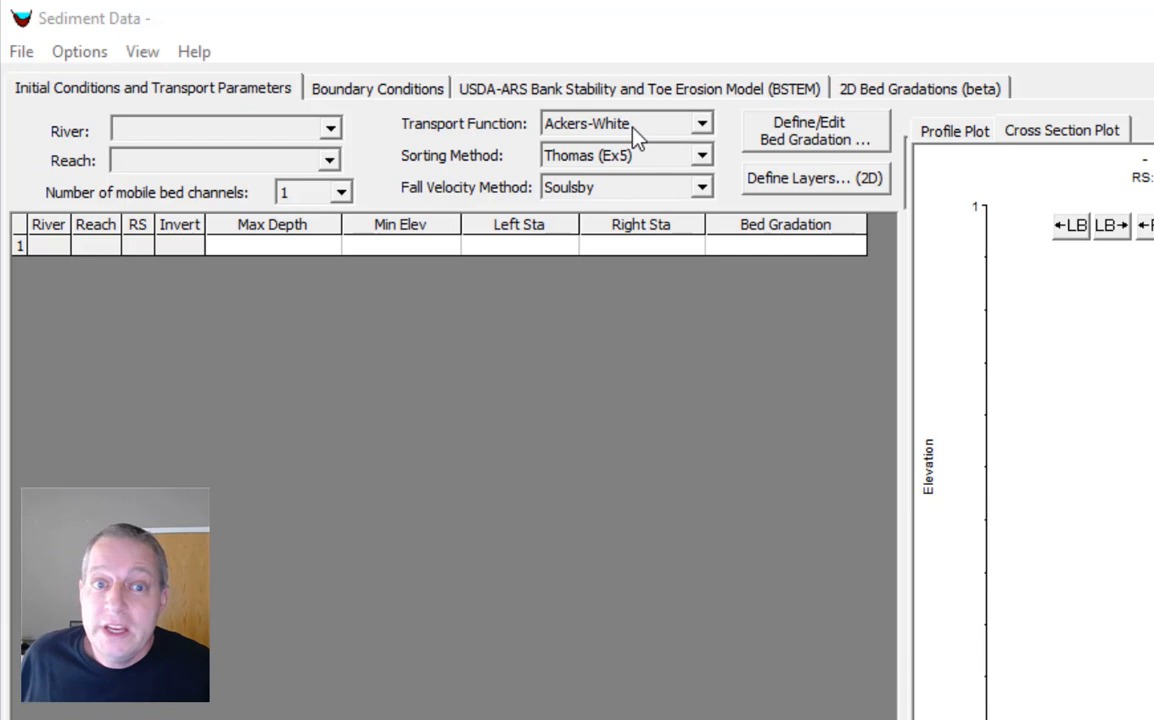
pyautogui.click(703, 126)
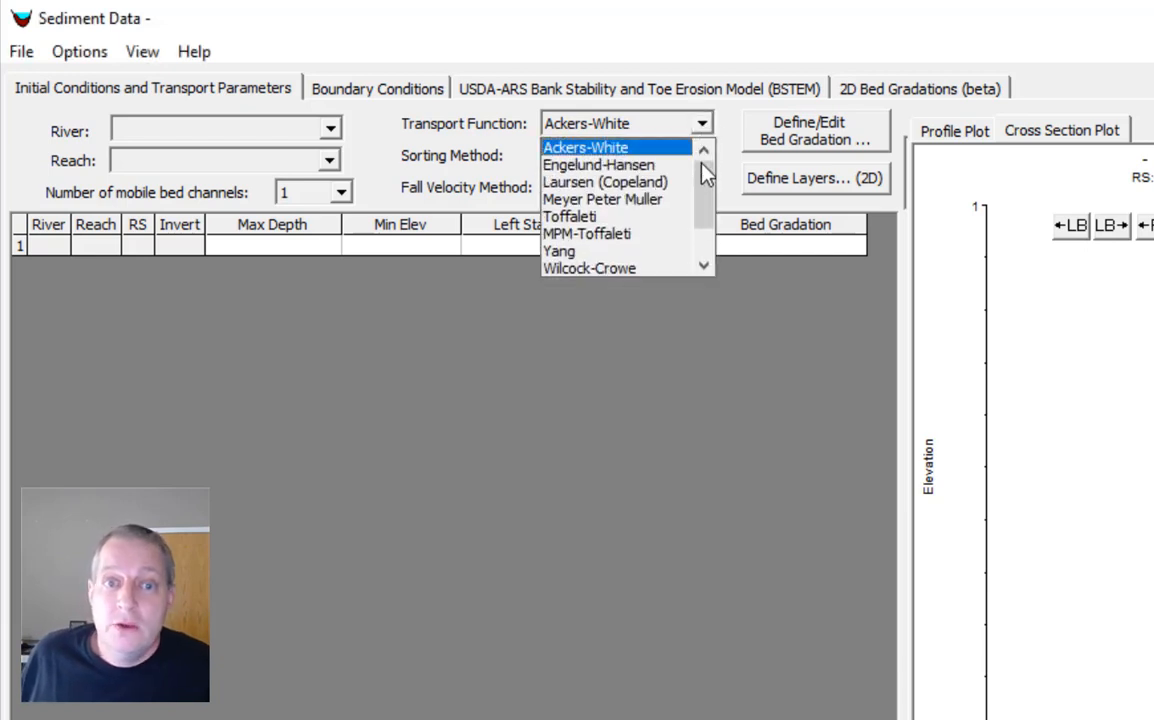
pyautogui.moveTo(706, 173); pyautogui.dragTo(703, 252)
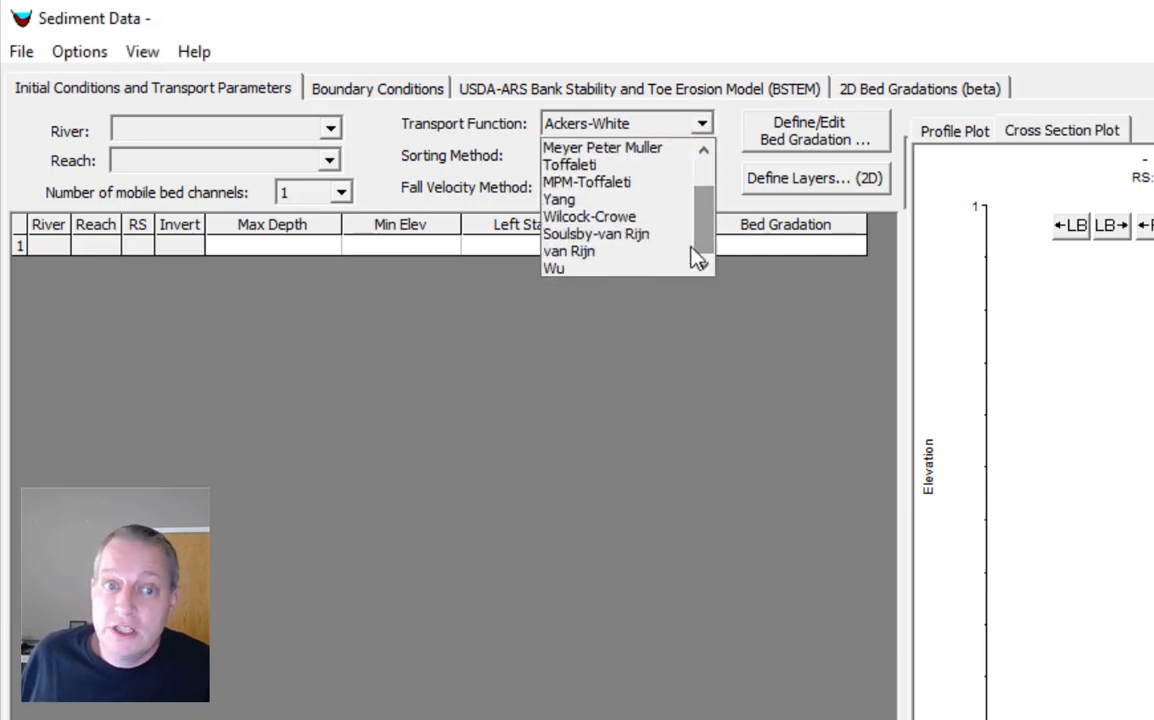
pyautogui.click(570, 269)
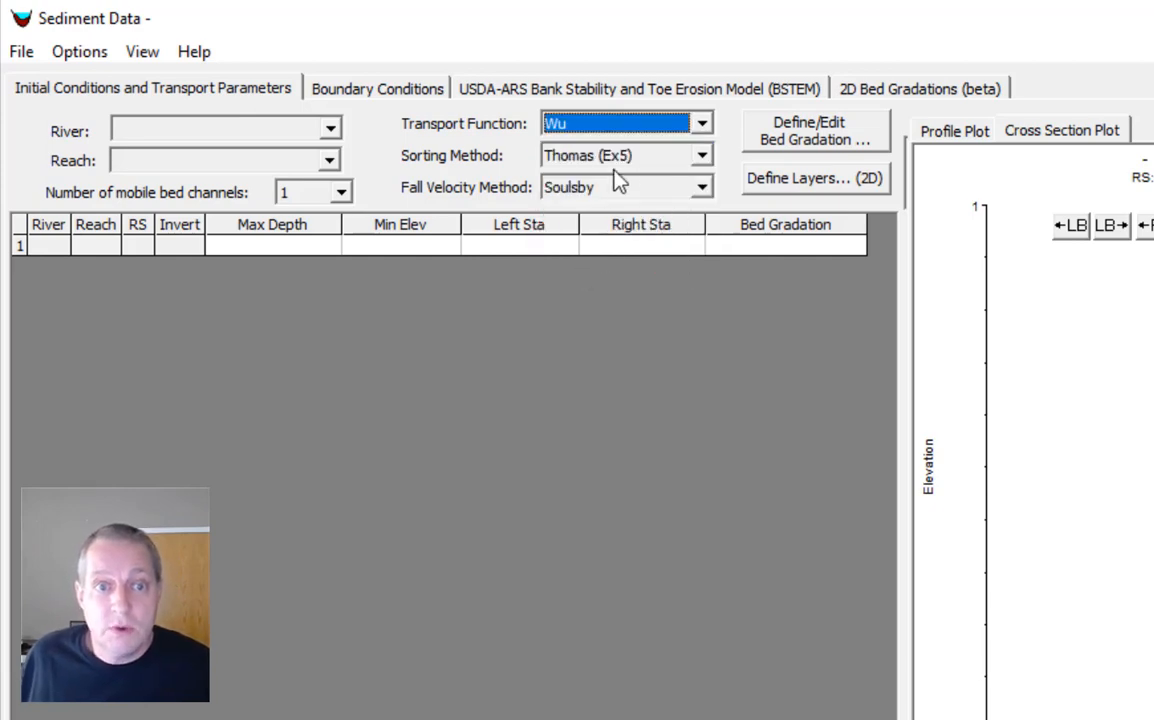
pyautogui.click(619, 157)
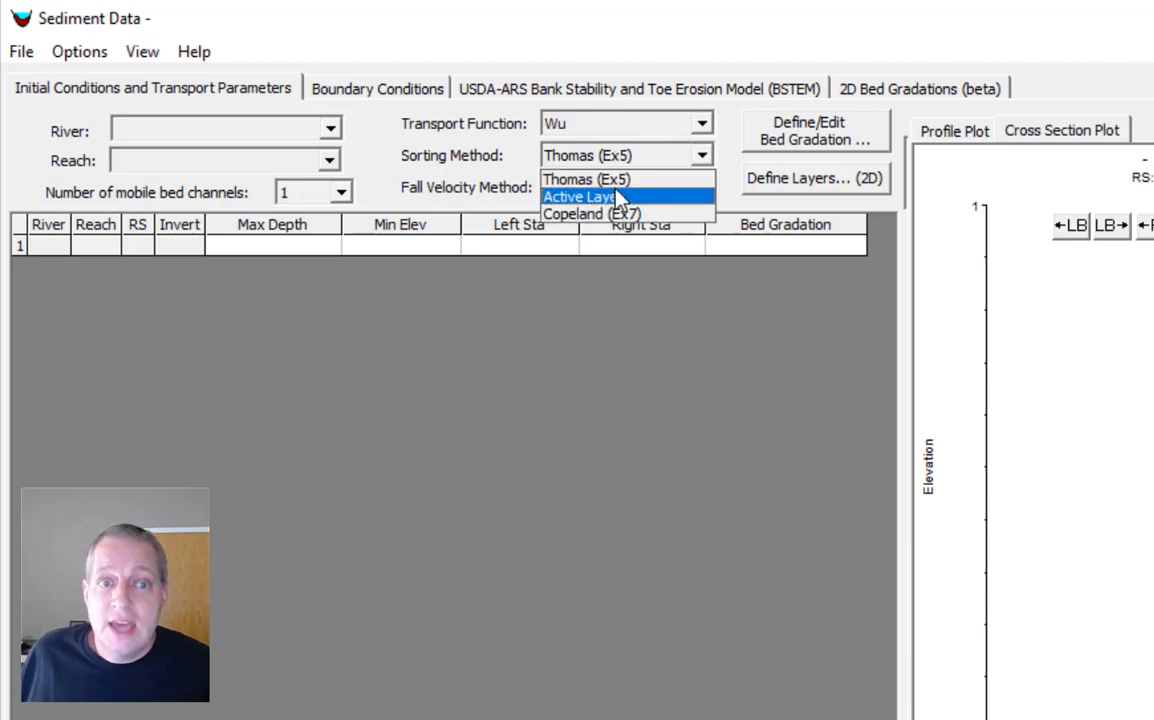
pyautogui.click(619, 197)
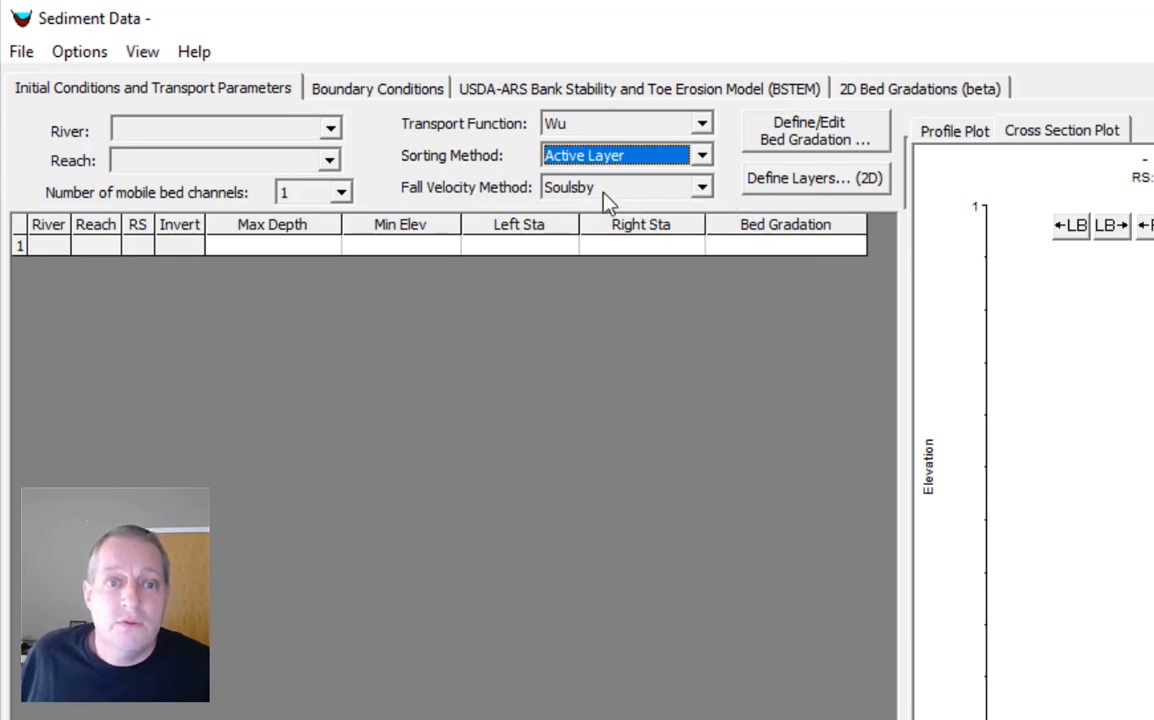
# Create a new bed gradation sample named "Flume Gradation"
pyautogui.click(797, 147)
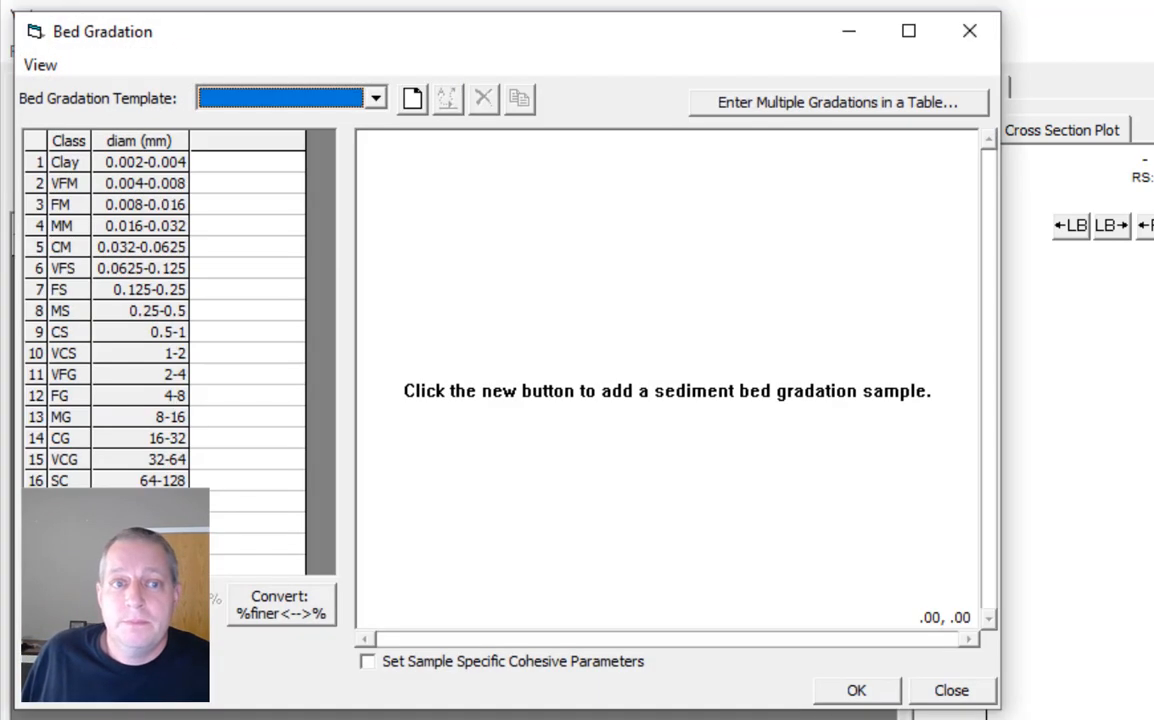
pyautogui.click(412, 100)
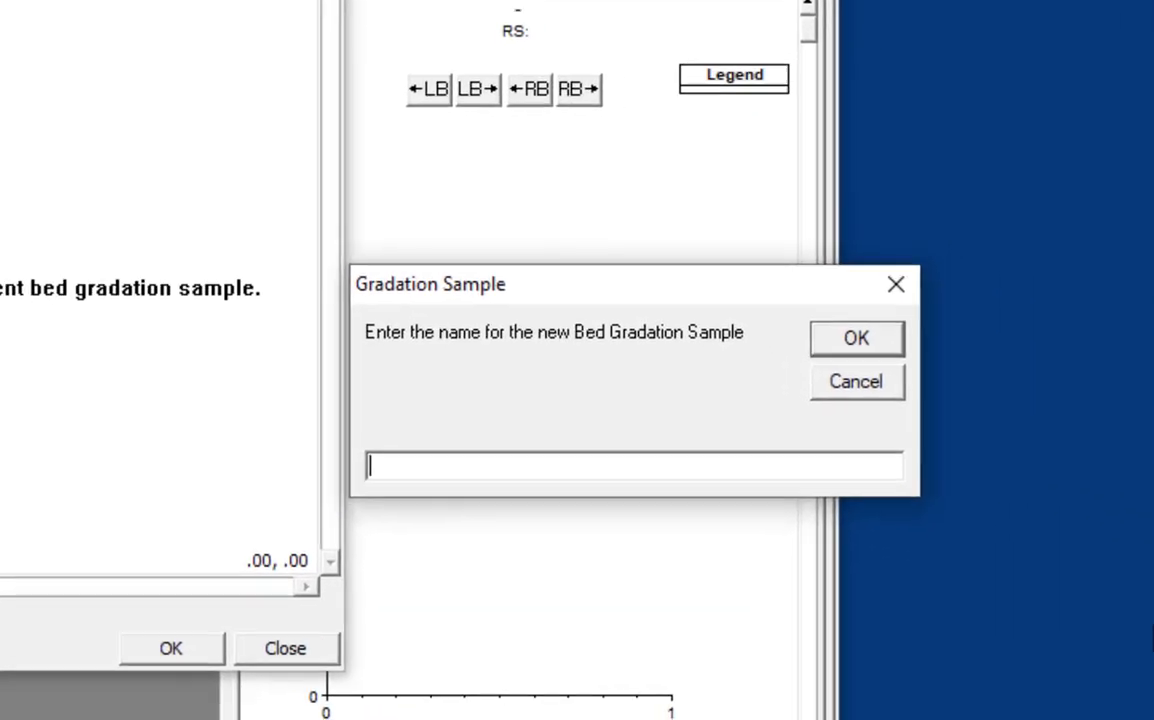
pyautogui.write('Flume')
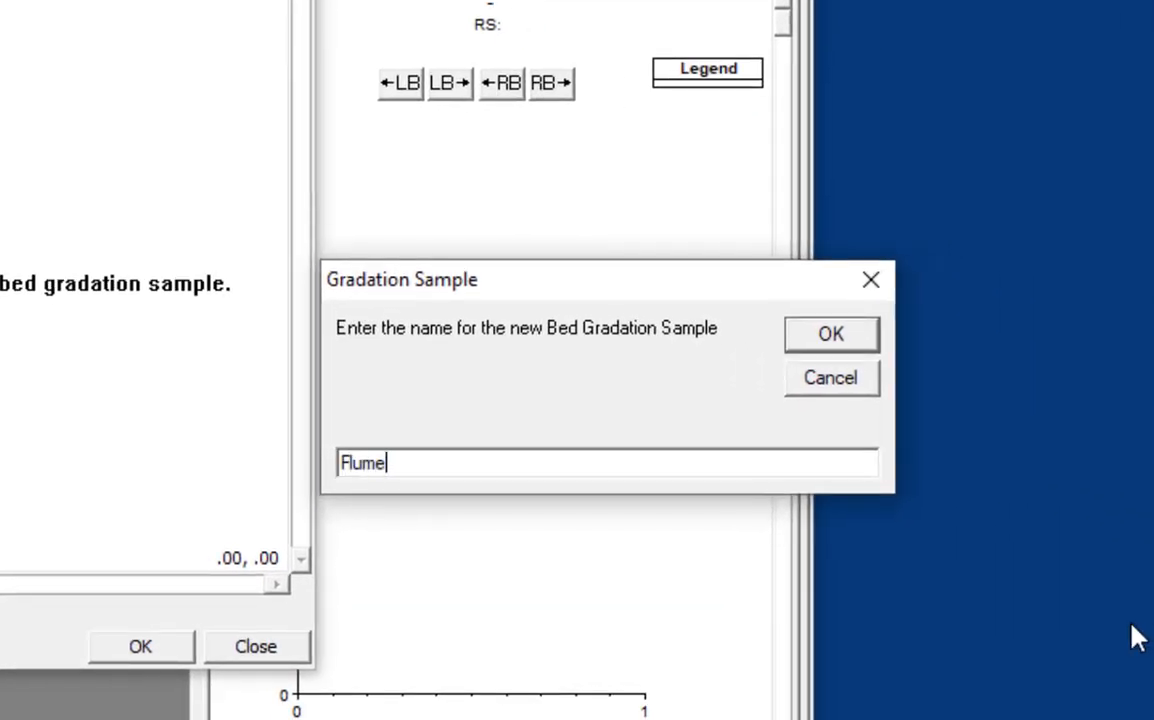
pyautogui.write('Gradation')
pyautogui.press('Return')
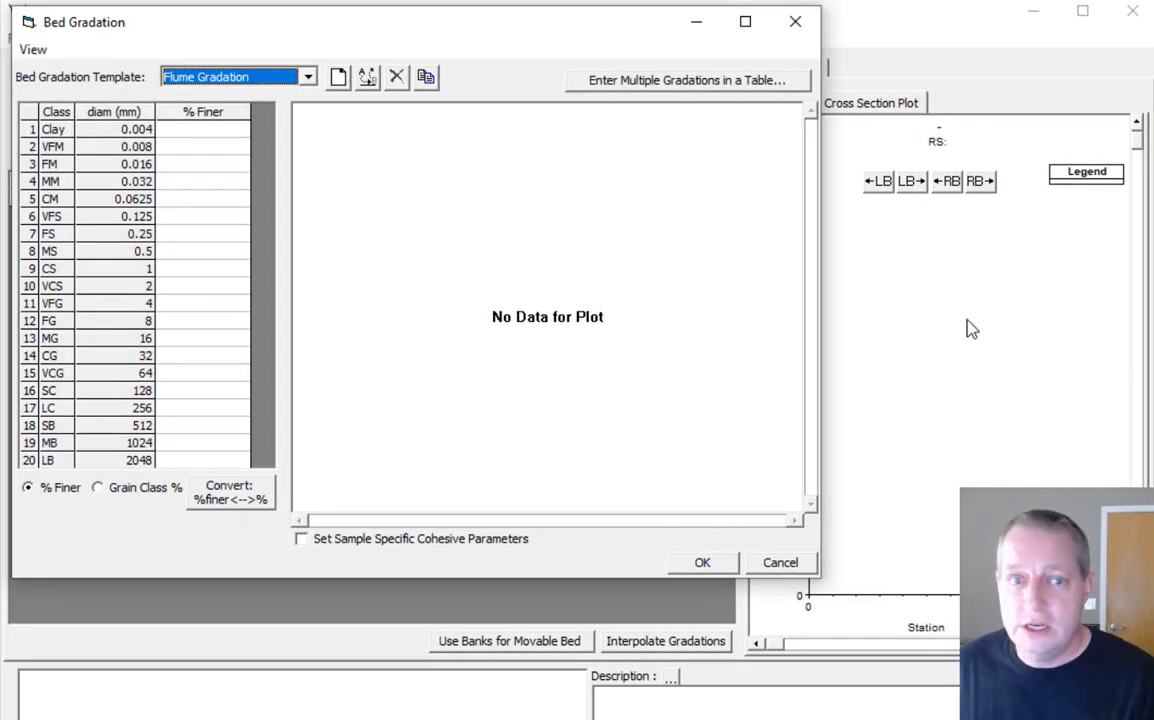
# Define Flume Gradation as 0, 22, 92 and 100 % finer for the 2, 4, 8 and 16 mm classes, and accept it
pyautogui.click(190, 287)
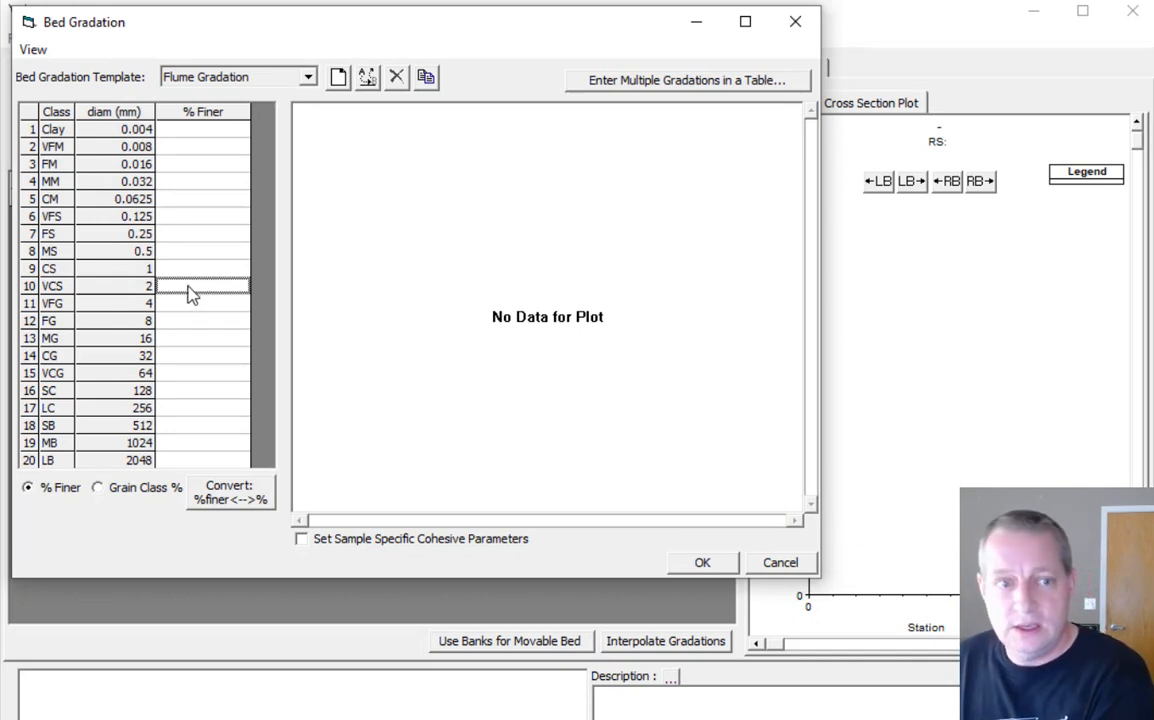
pyautogui.write('0')
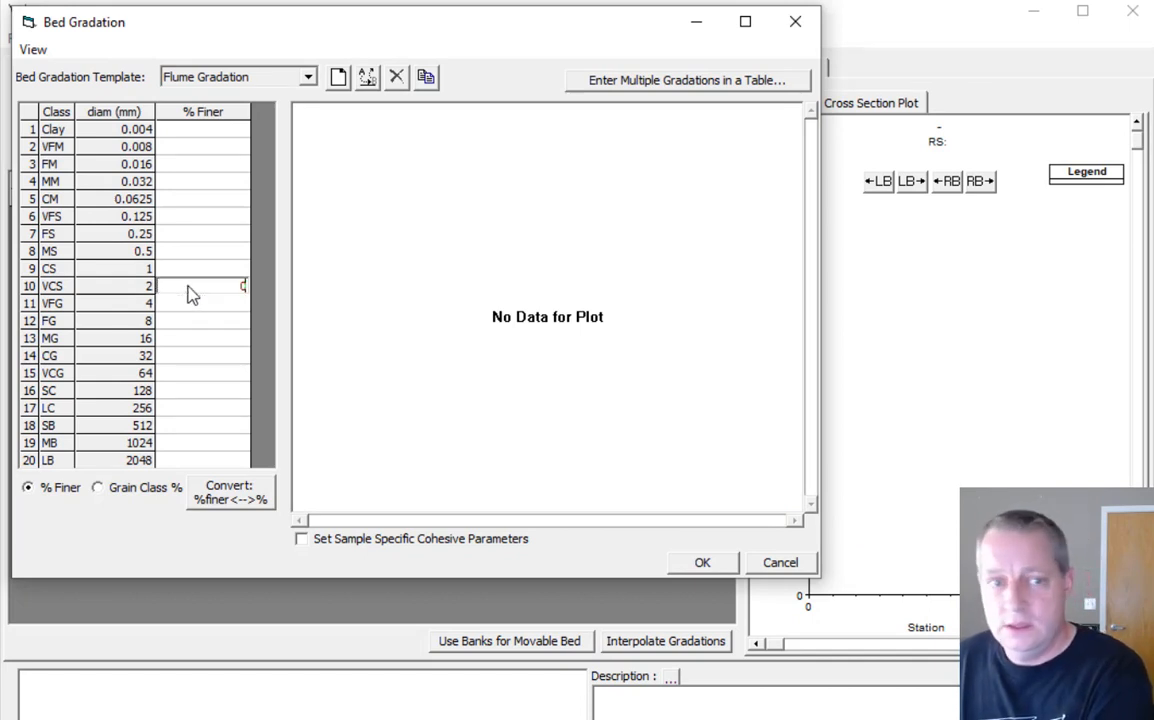
pyautogui.press('Return')
pyautogui.write('22')
pyautogui.press('Return')
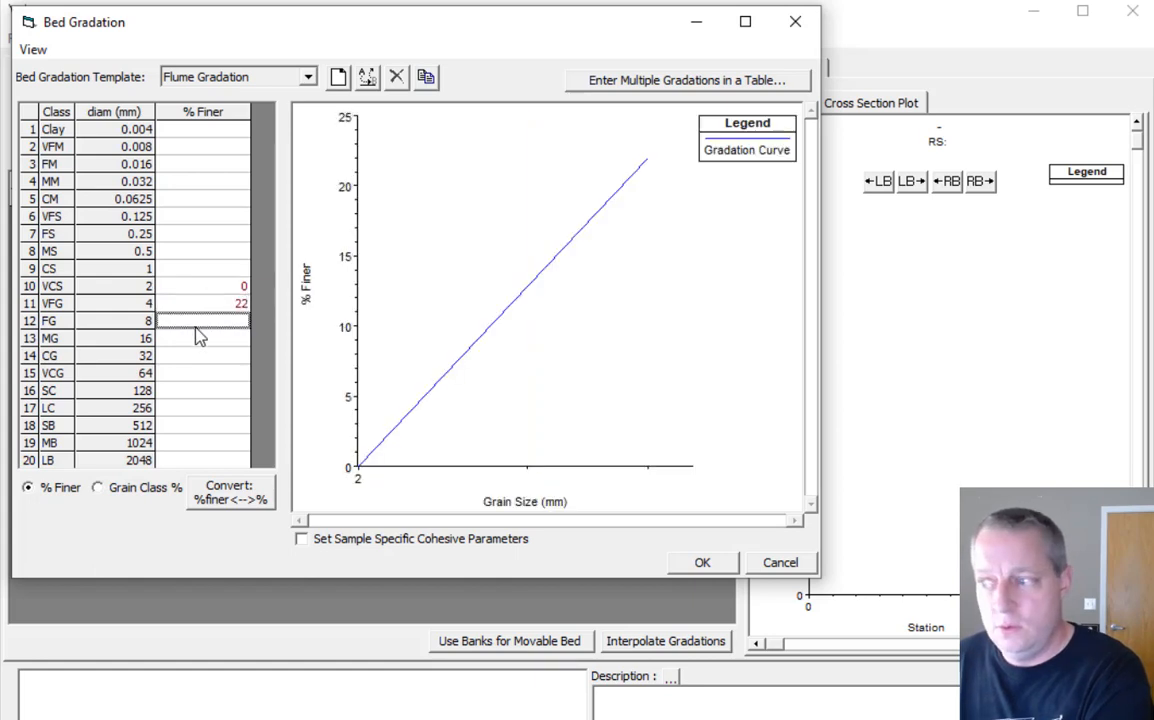
pyautogui.write('92')
pyautogui.press('Return')
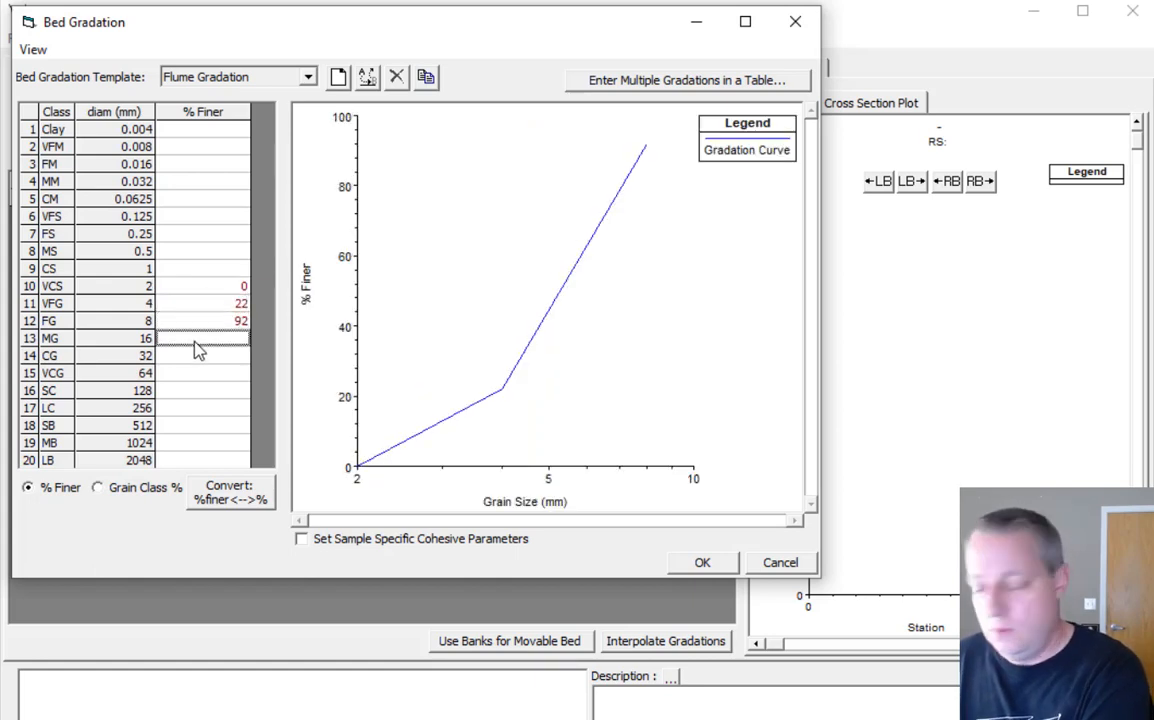
pyautogui.write('100')
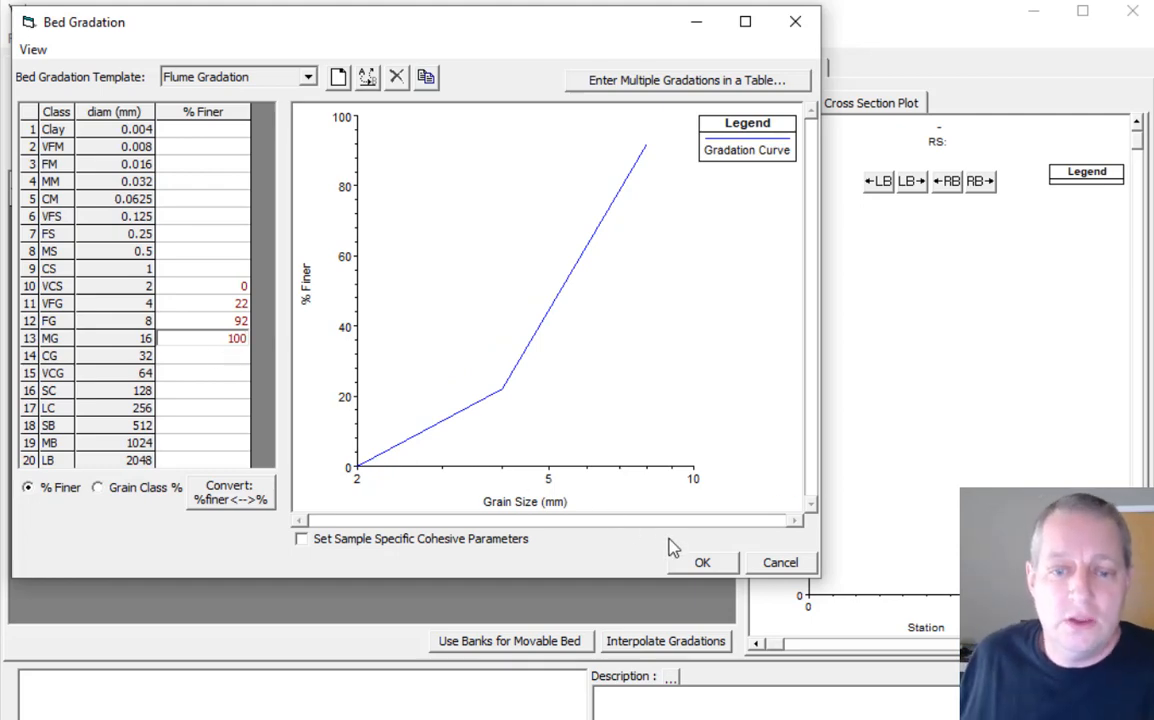
pyautogui.click(690, 565)
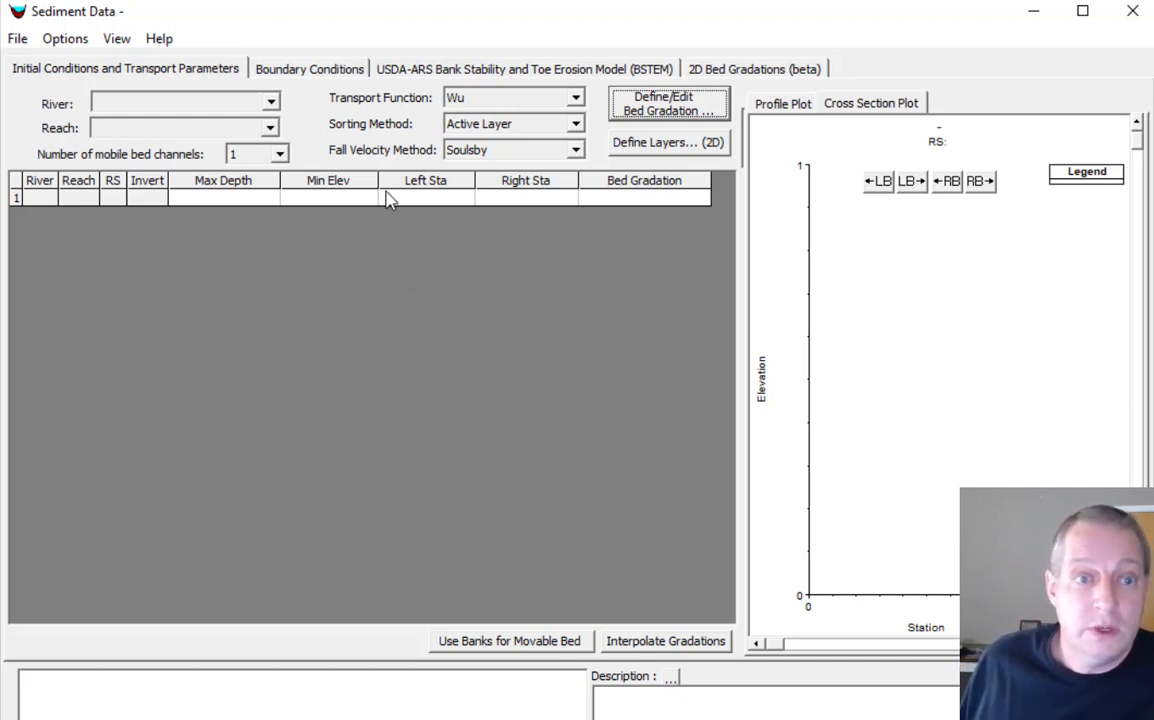
# Assign Flume Gradation to the Bed Sediment material type in the 2D bed gradations
pyautogui.click(739, 72)
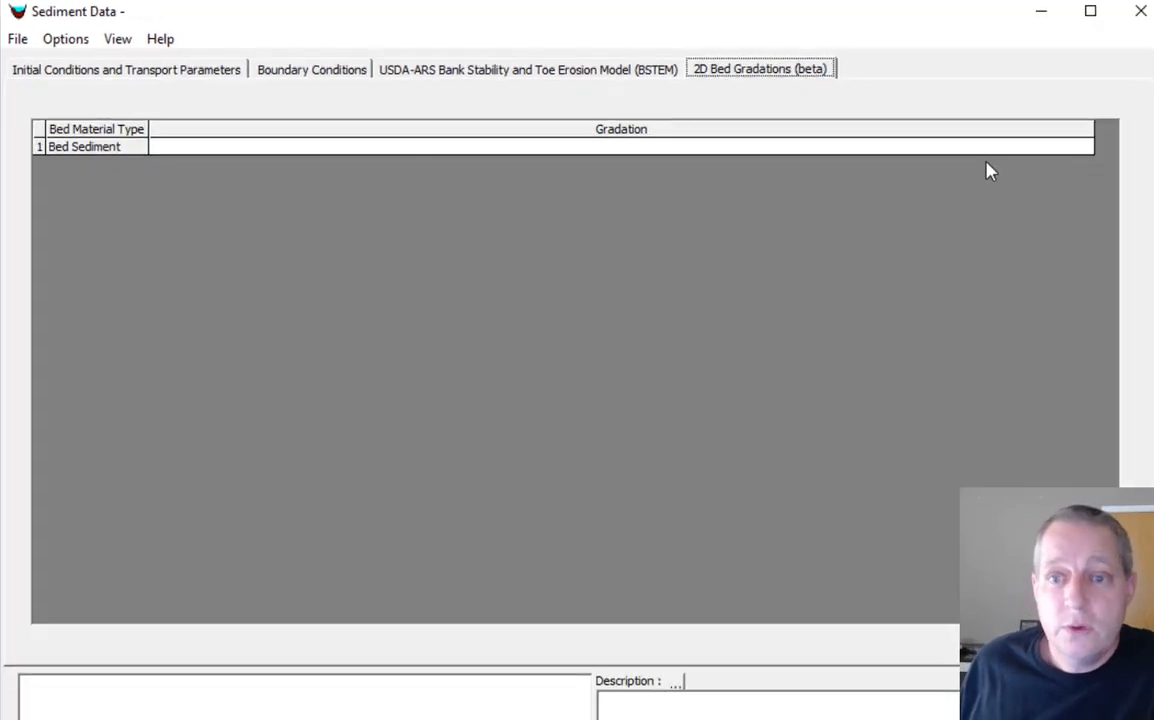
pyautogui.click(985, 150)
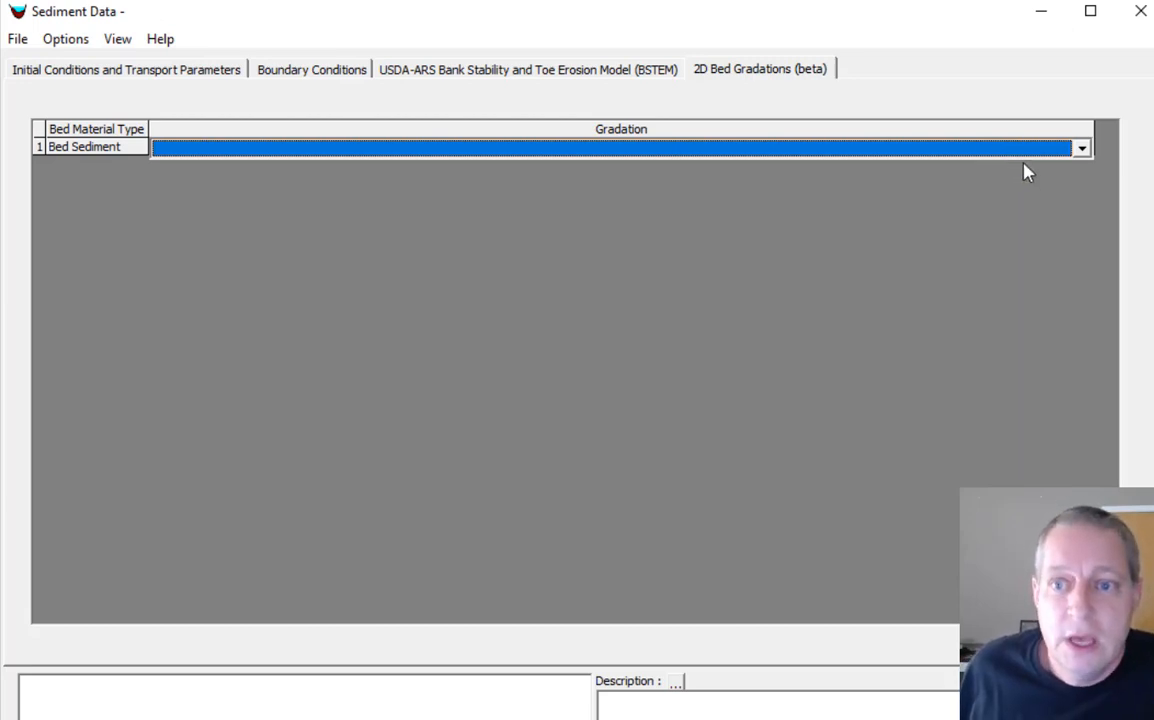
pyautogui.click(1080, 148)
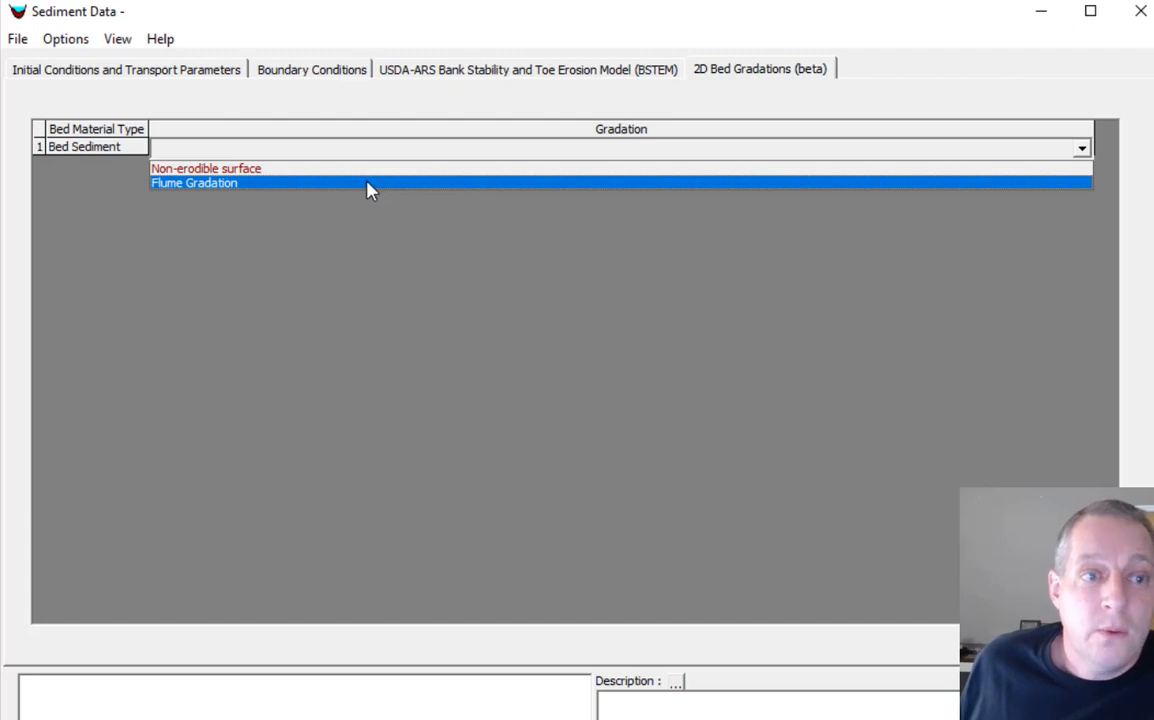
pyautogui.click(368, 186)
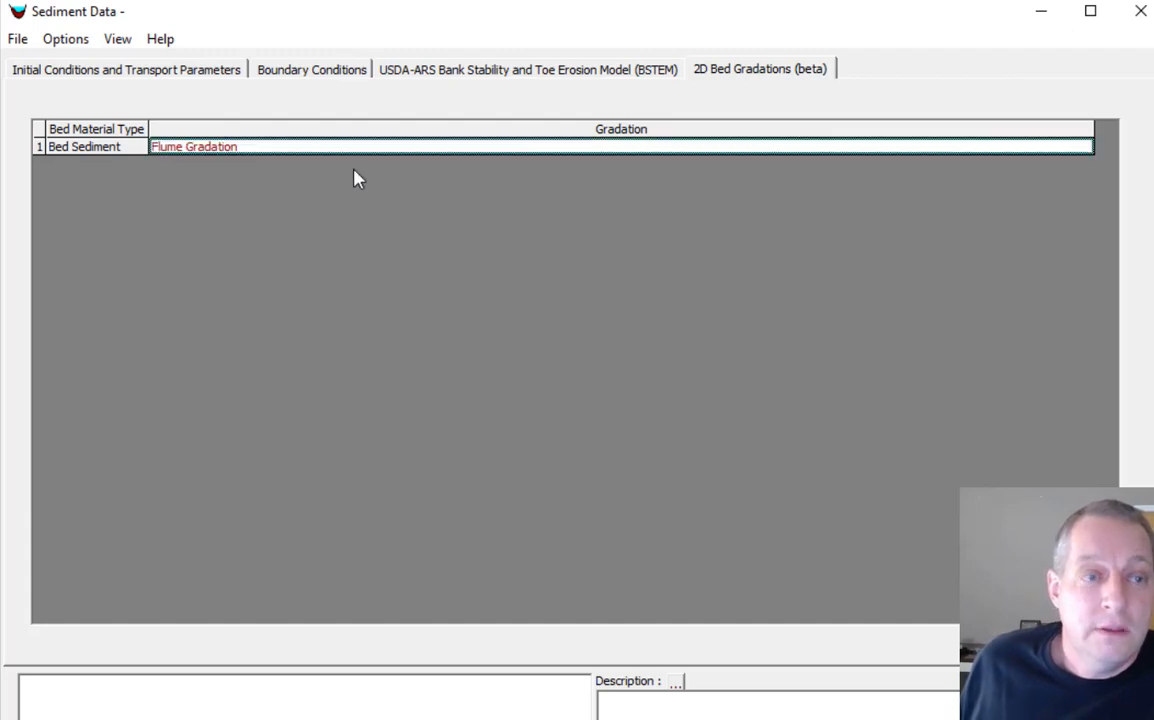
# Check the upstream boundary line in the flume geometry, and set the 2DArea Upstream line's sediment boundary condition to Equilibrium Load
pyautogui.click(305, 73)
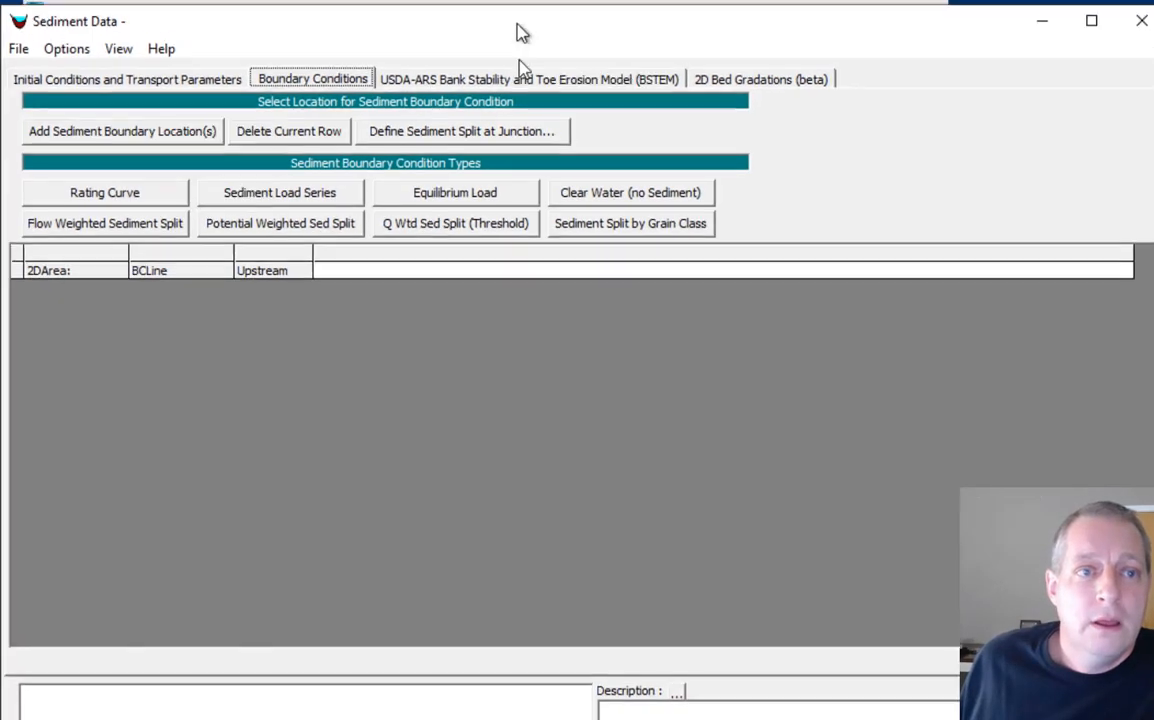
pyautogui.moveTo(517, 25); pyautogui.dragTo(522, 189)
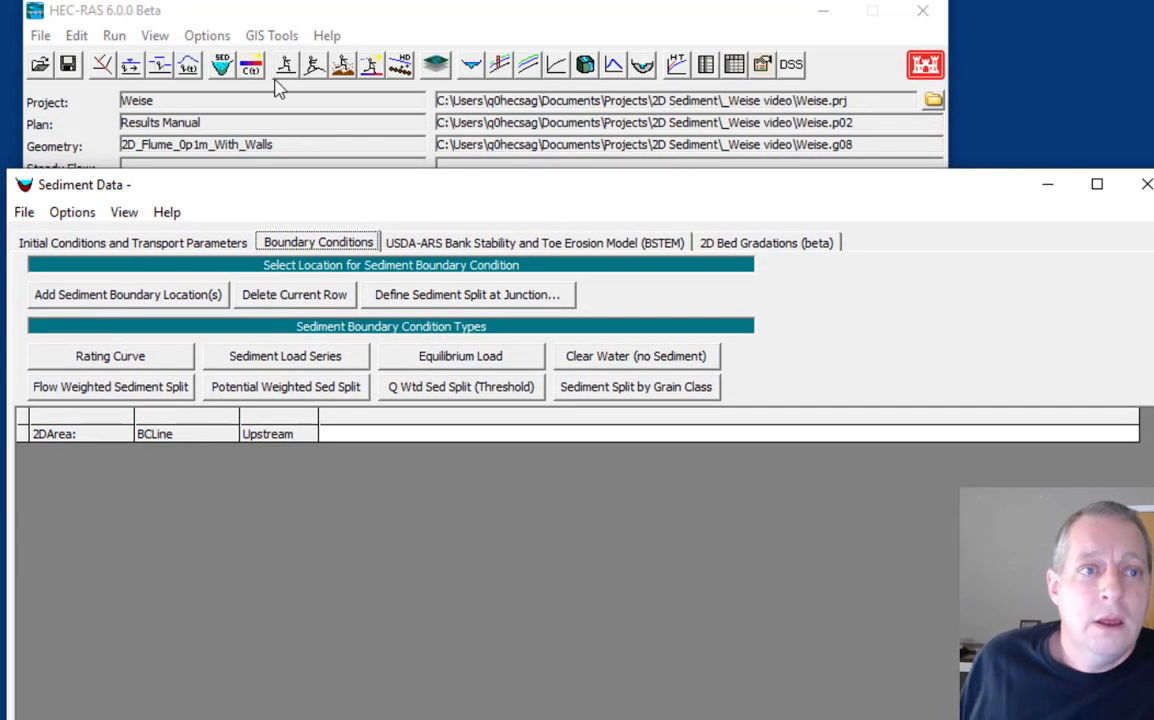
pyautogui.click(105, 66)
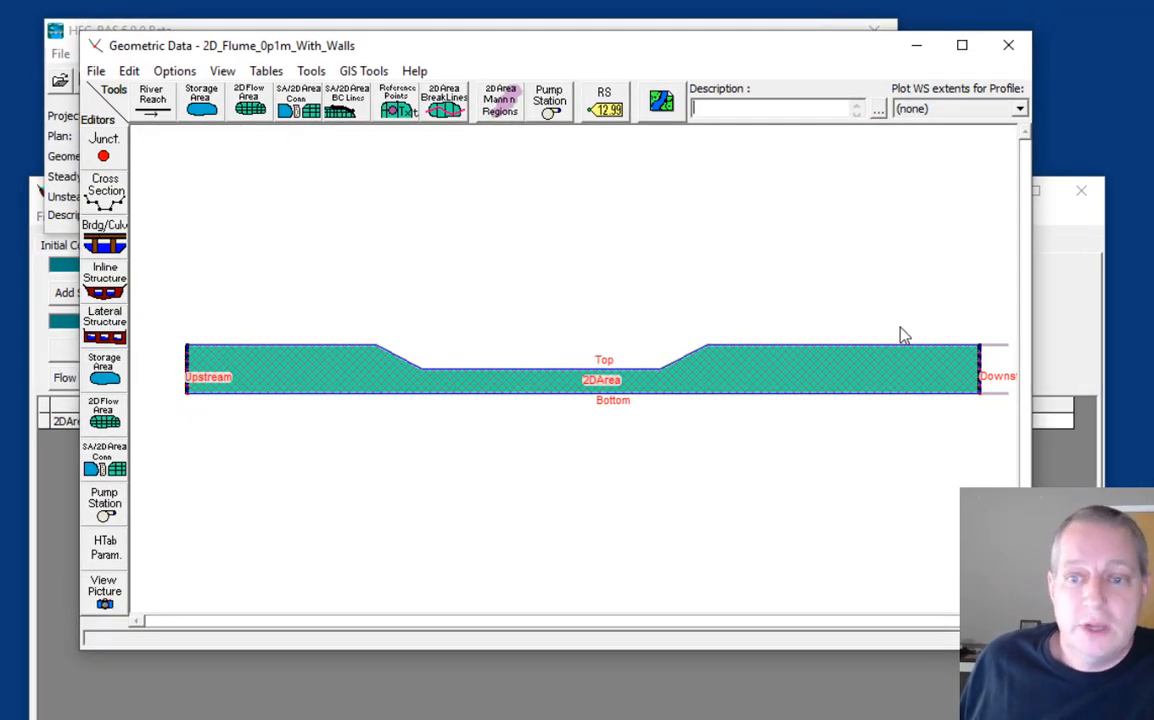
pyautogui.click(1008, 45)
pyautogui.moveTo(929, 212); pyautogui.dragTo(932, 95)
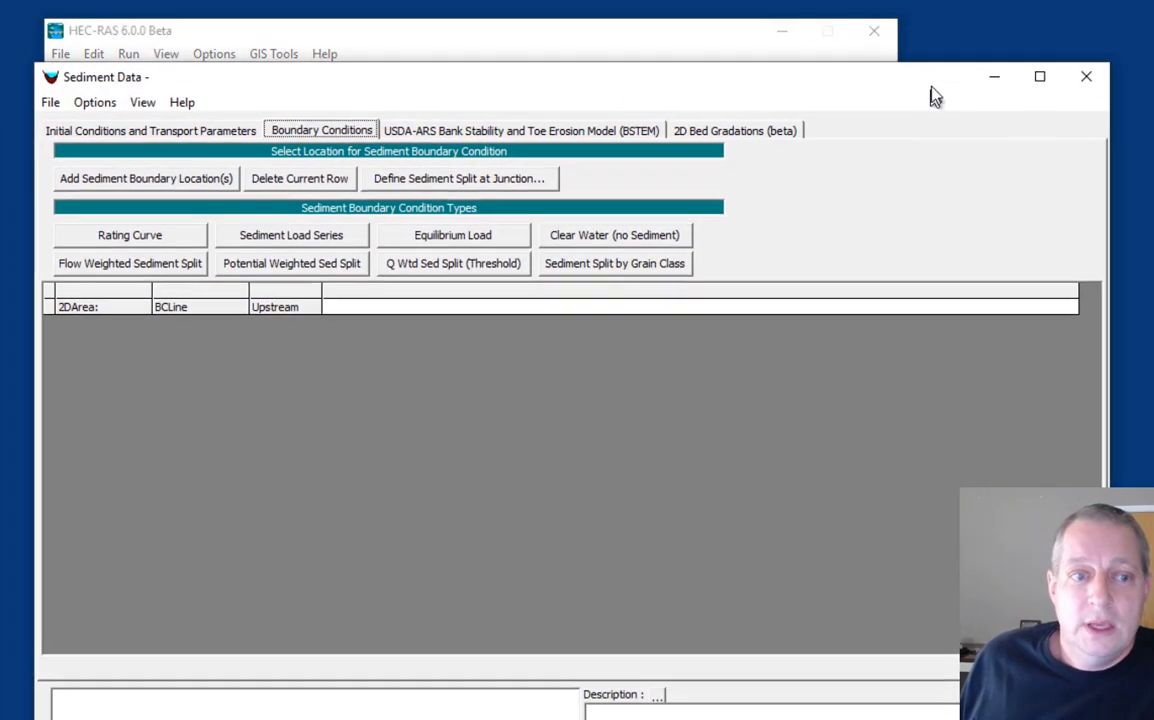
pyautogui.click(406, 304)
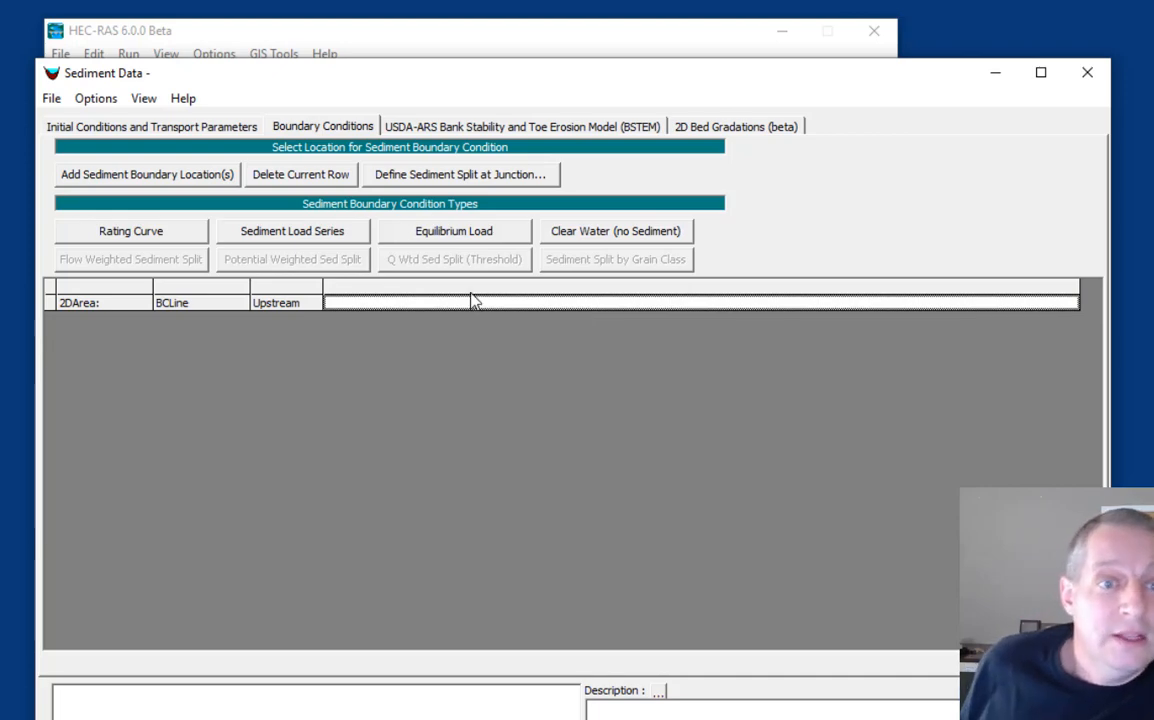
pyautogui.click(448, 238)
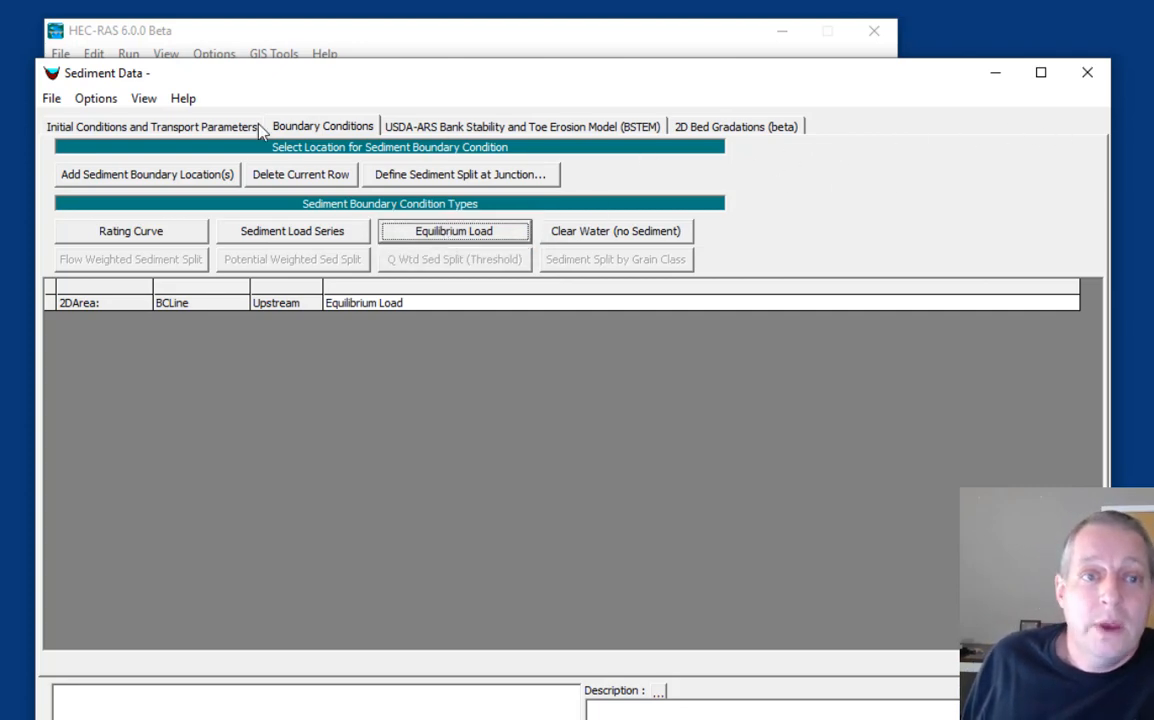
# In the 2D transport methods, enable the total-load correction factor with Van Rijn-Wu bed-load correction and Exponential Conc Profile suspended-load correction
pyautogui.click(150, 128)
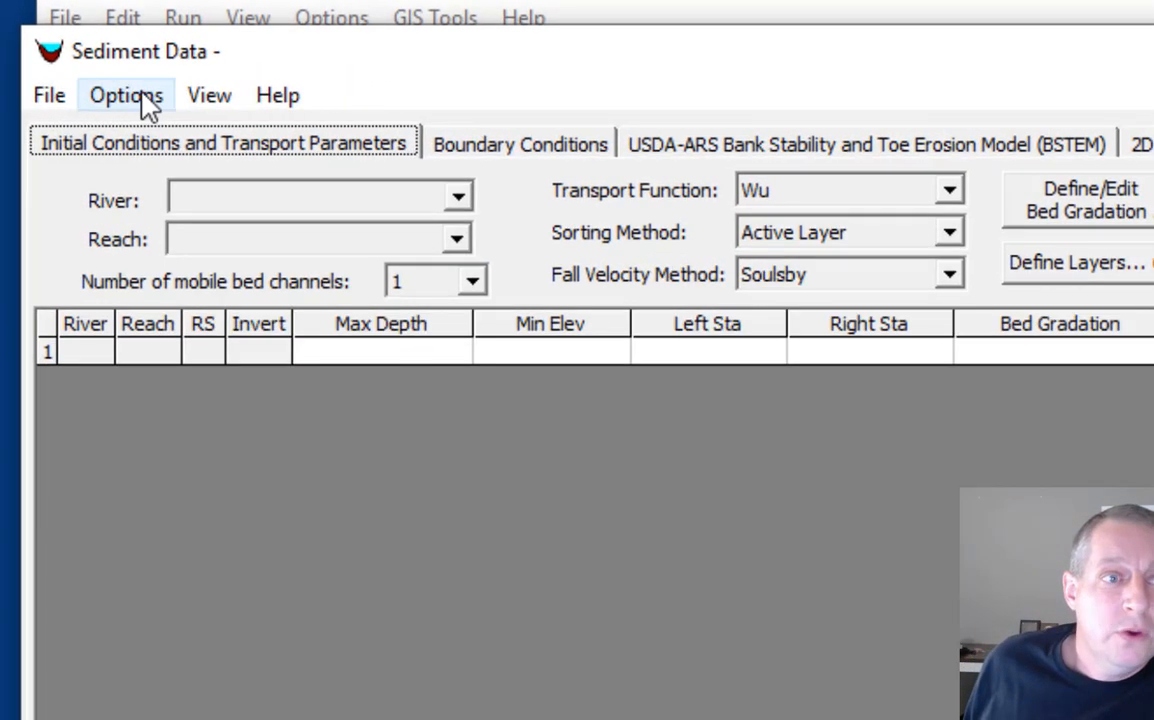
pyautogui.click(109, 102)
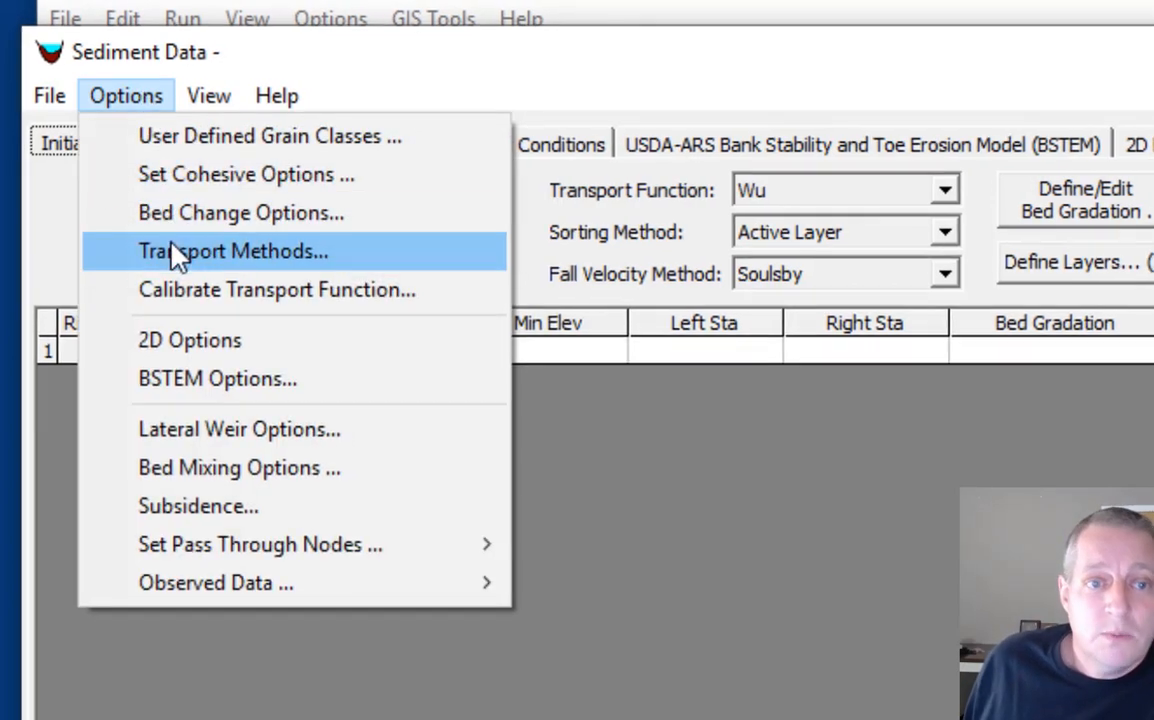
pyautogui.click(177, 253)
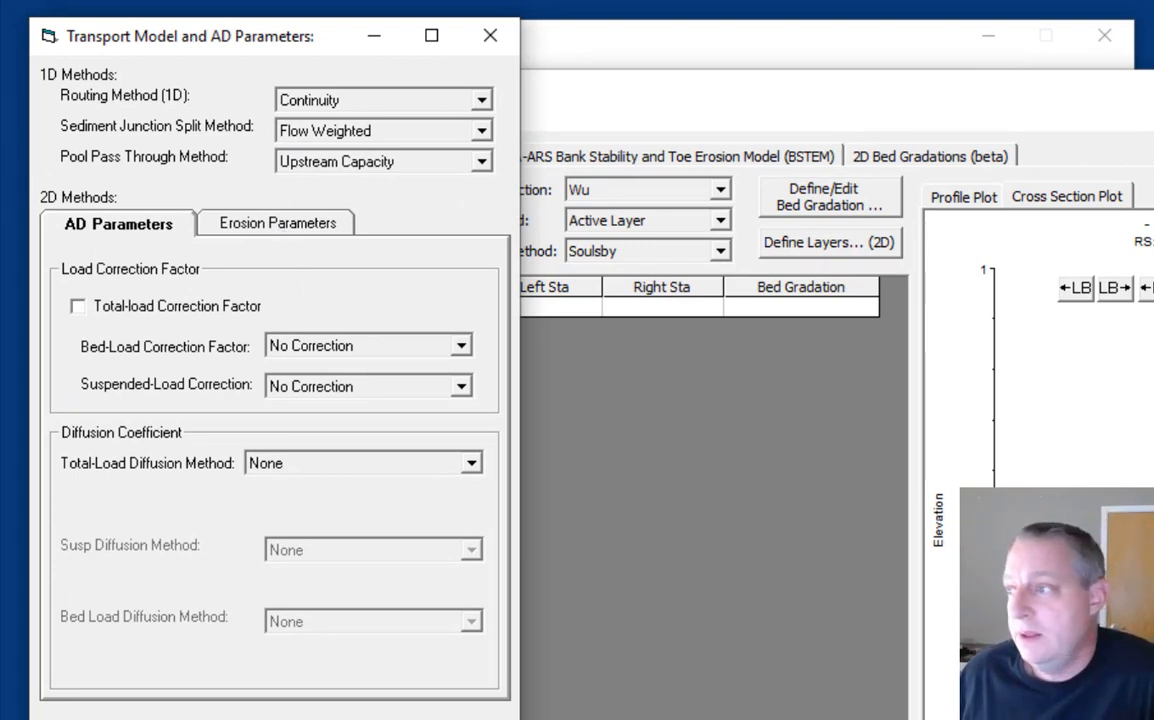
pyautogui.click(340, 346)
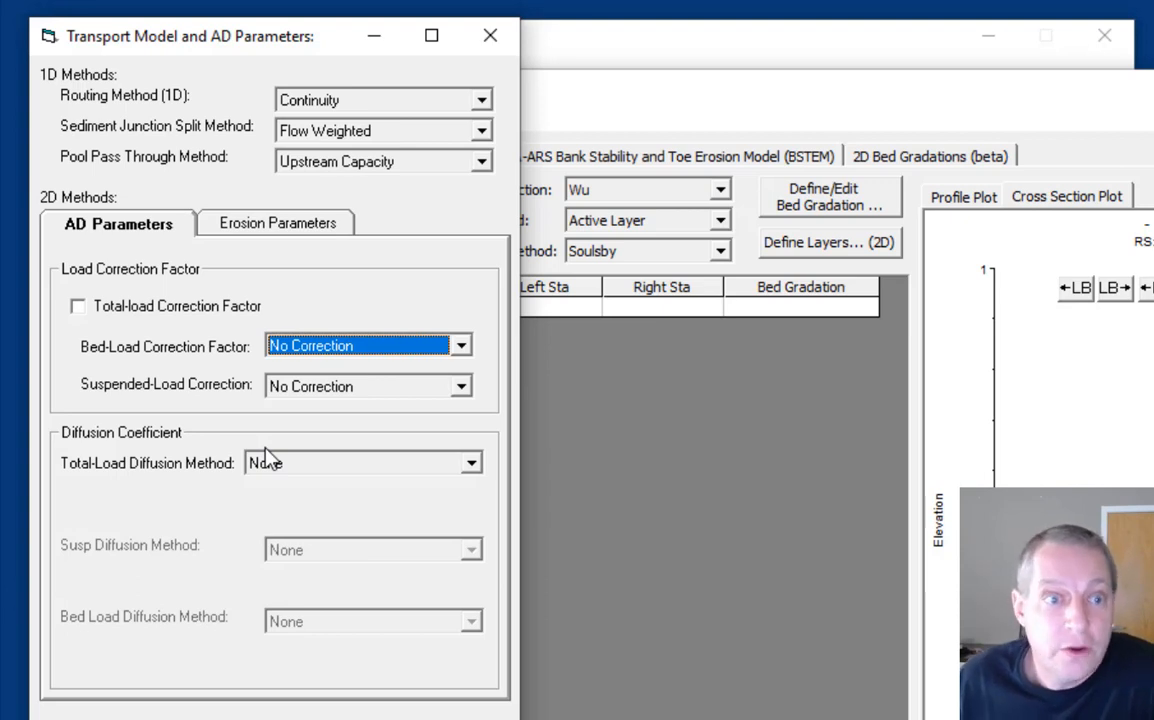
pyautogui.click(86, 309)
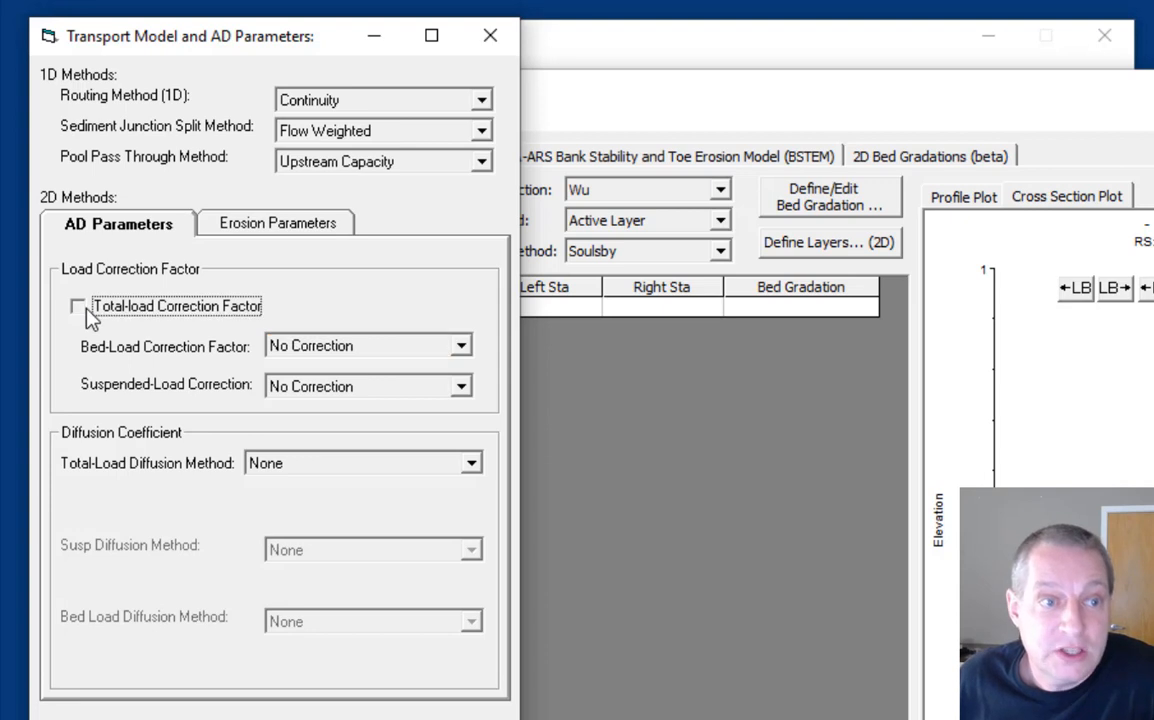
pyautogui.click(365, 360)
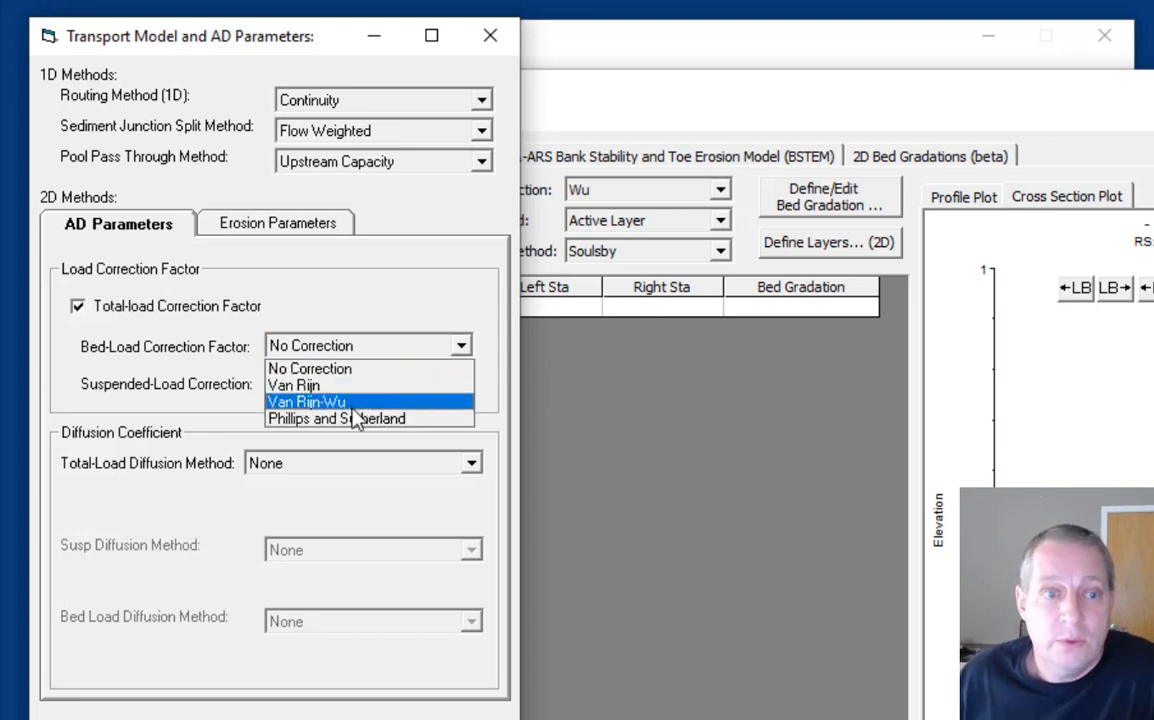
pyautogui.click(355, 408)
pyautogui.click(366, 386)
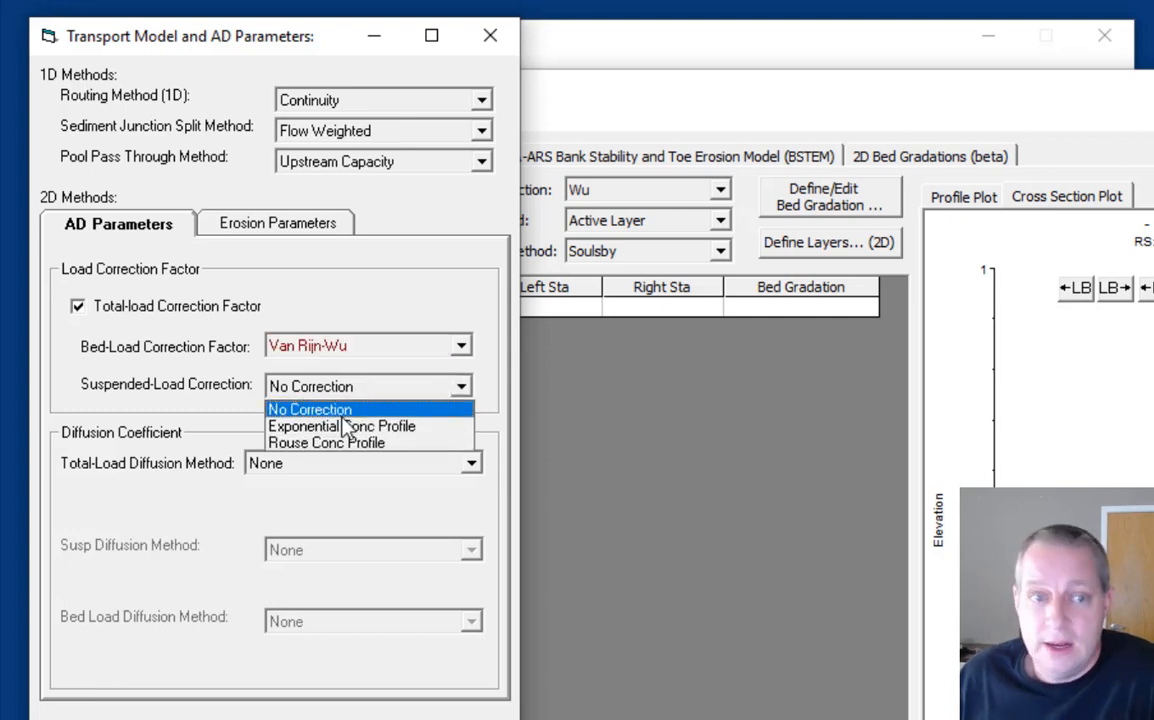
pyautogui.click(345, 428)
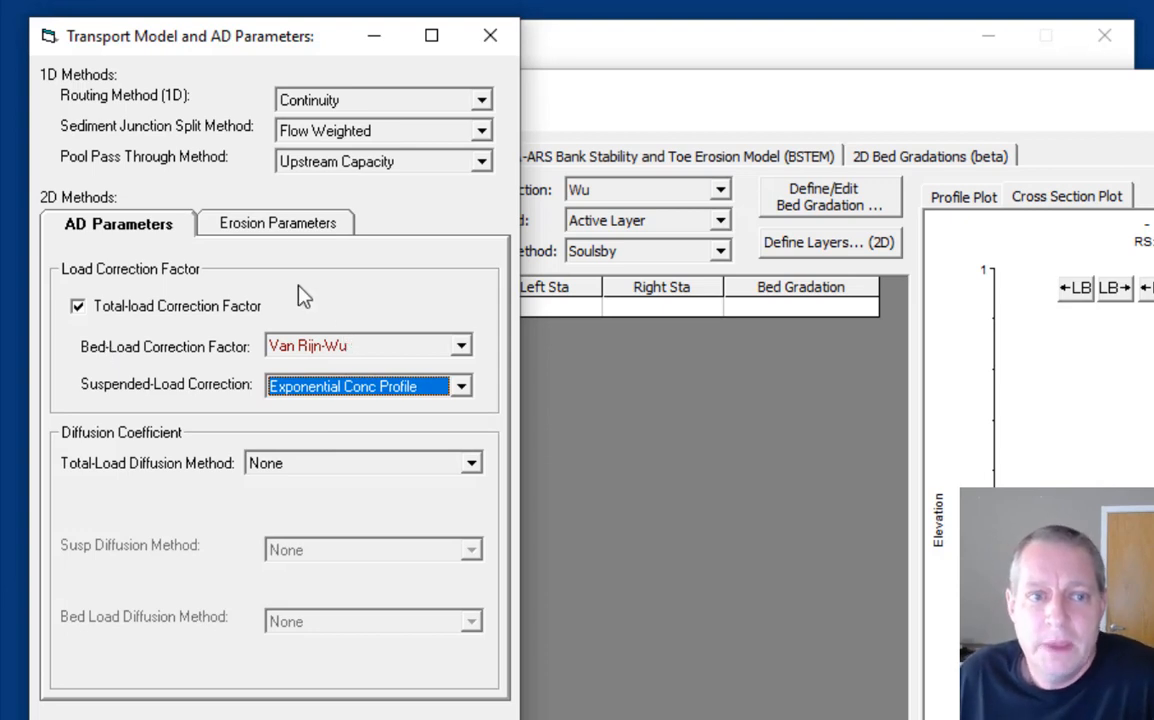
# Set the total-load adaptation total length to 0.6 m in the 2D erosion parameters, and accept the transport methods
pyautogui.click(271, 227)
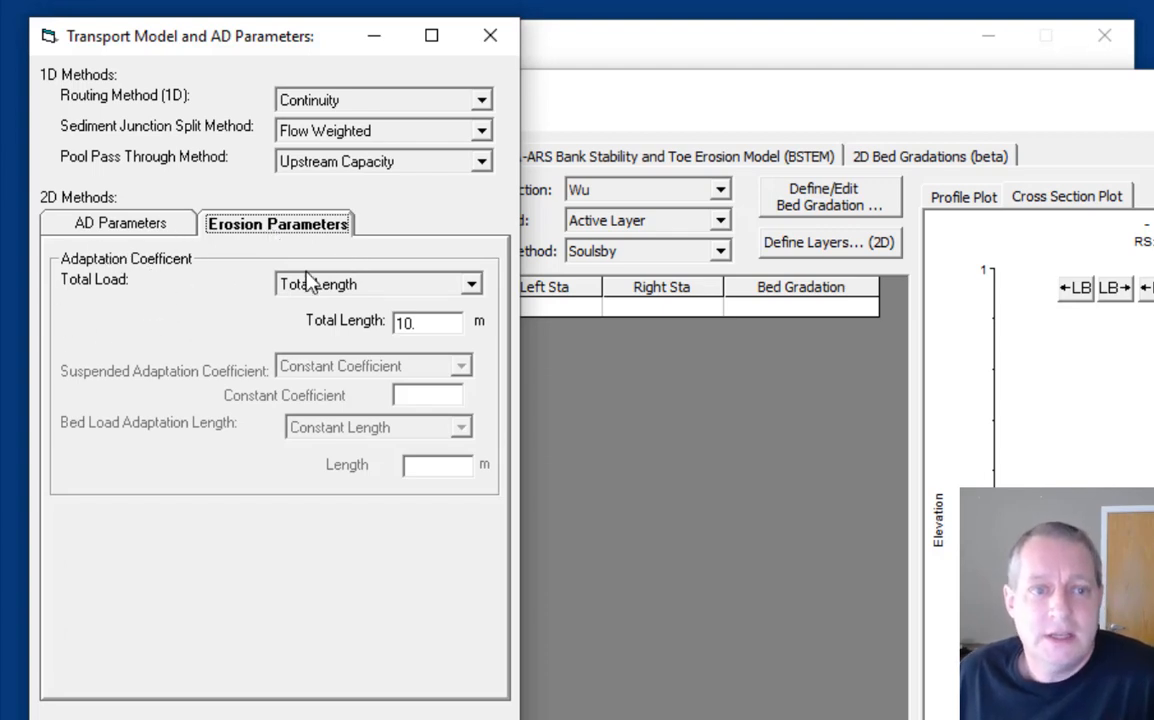
pyautogui.click(441, 329)
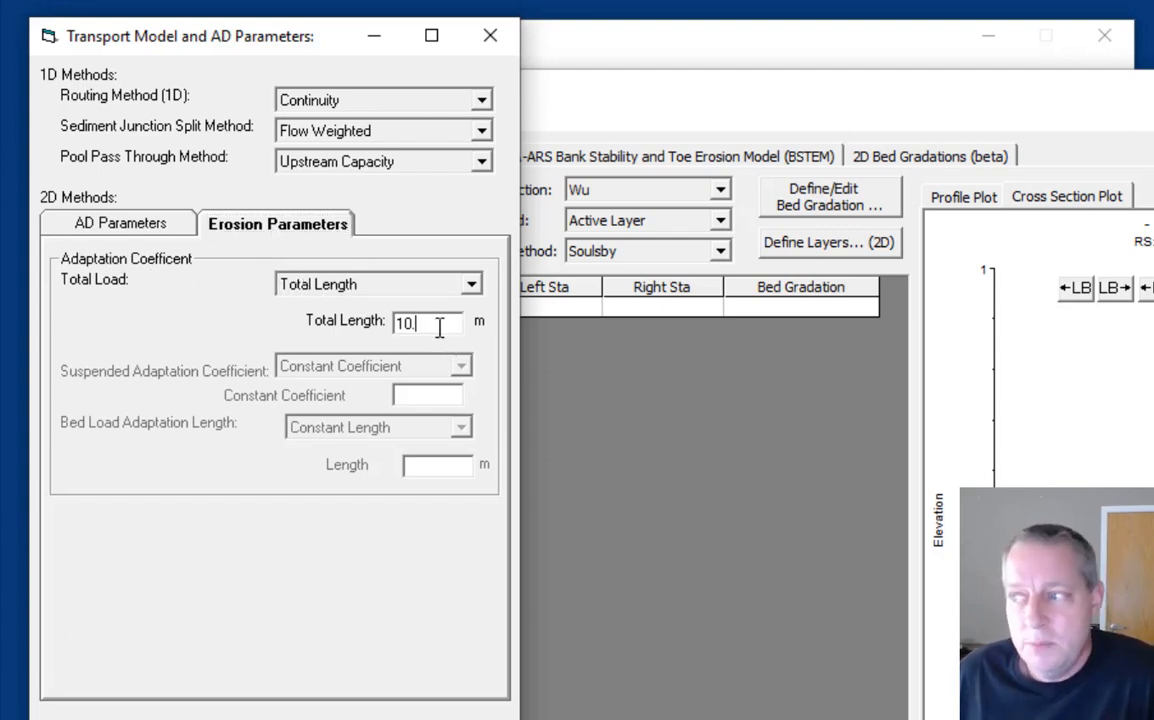
pyautogui.doubleClick(443, 329)
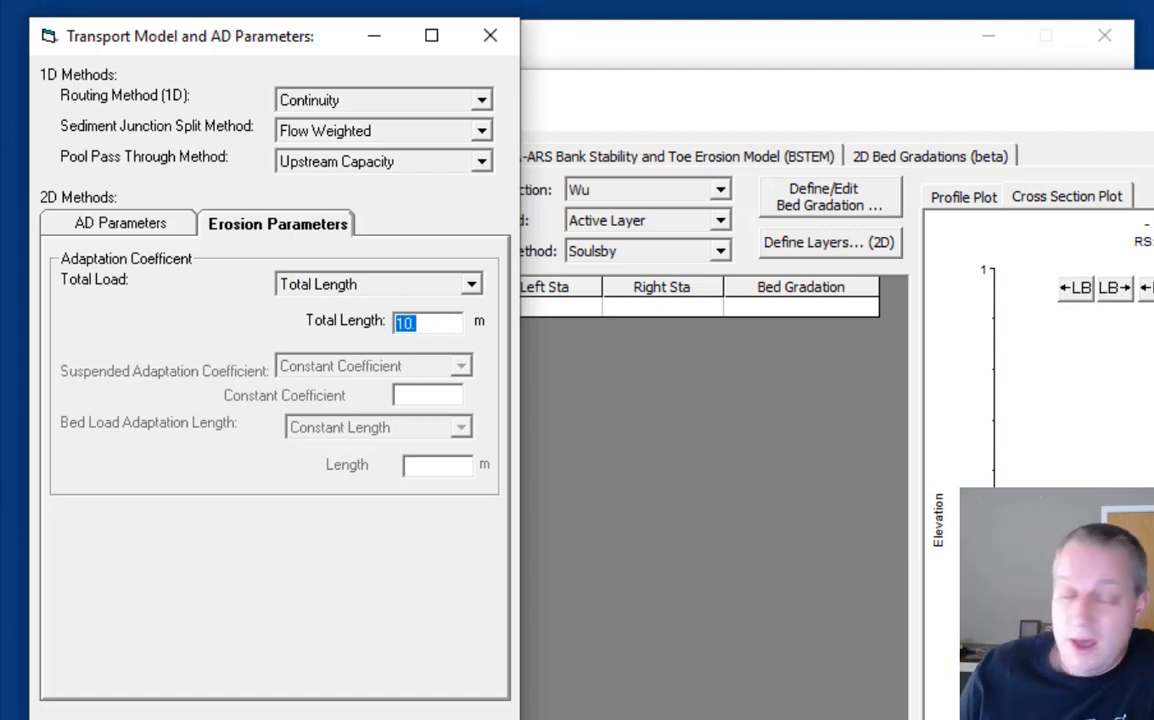
pyautogui.write('0')
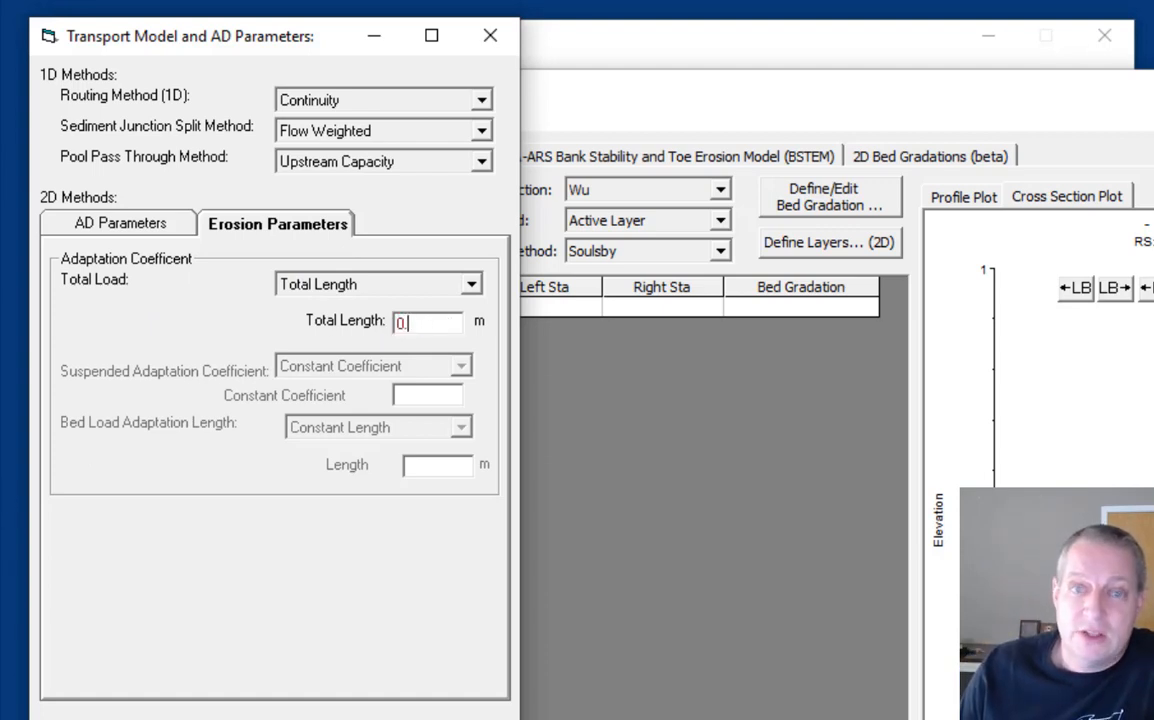
pyautogui.write('.6')
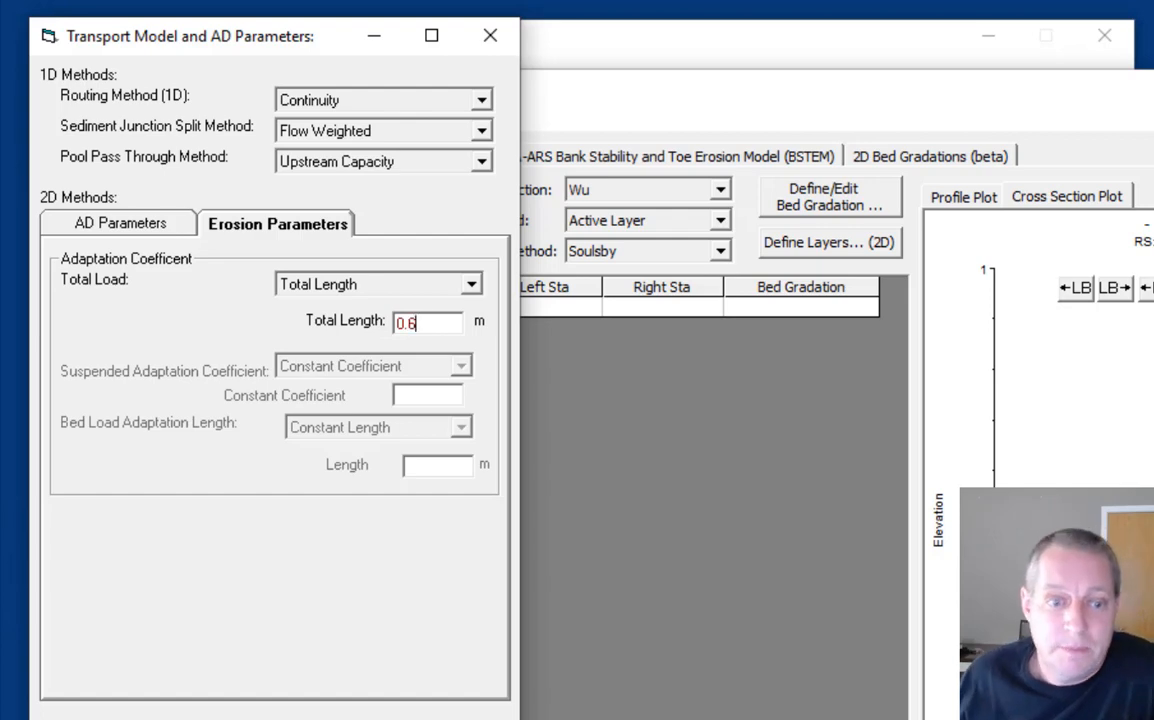
pyautogui.click(456, 717)
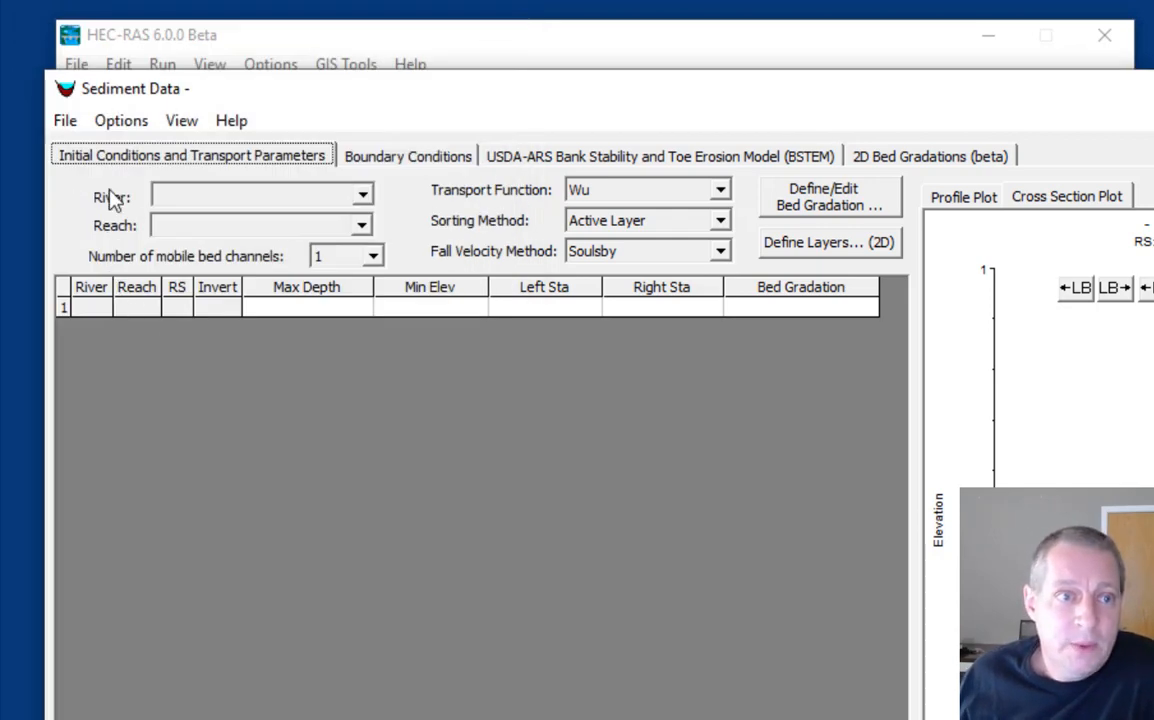
# Set the morphological acceleration factor to 12.5 in the 2D sediment options and accept them
pyautogui.click(116, 122)
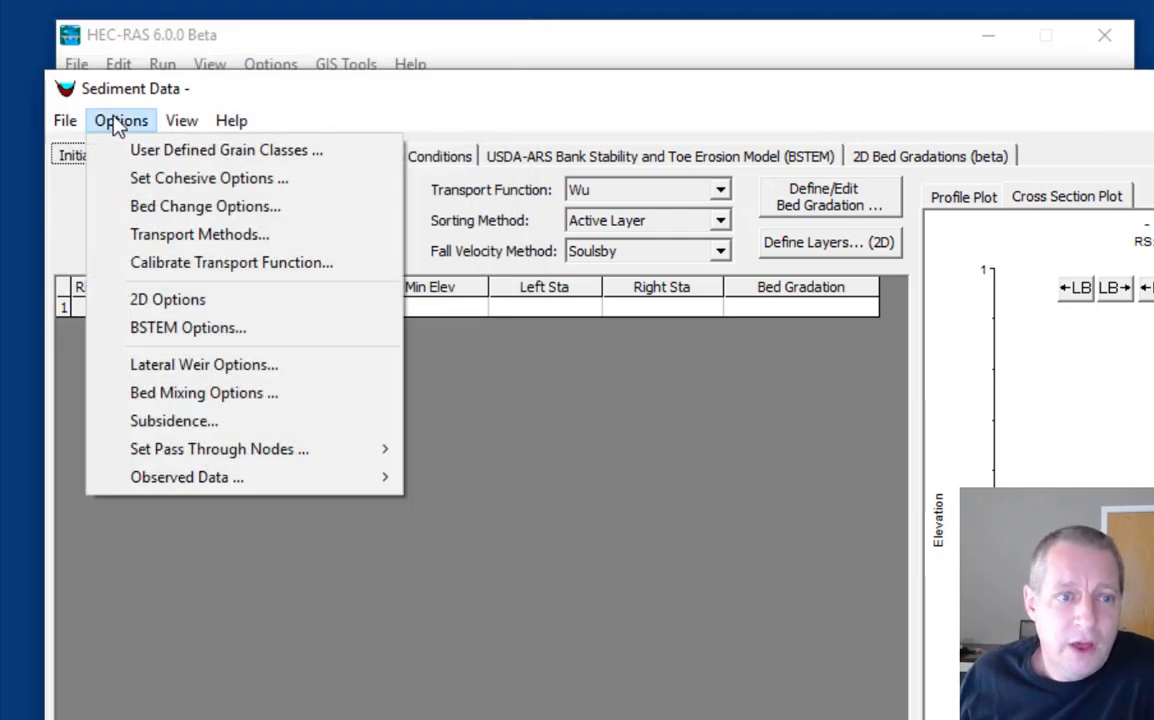
pyautogui.click(139, 299)
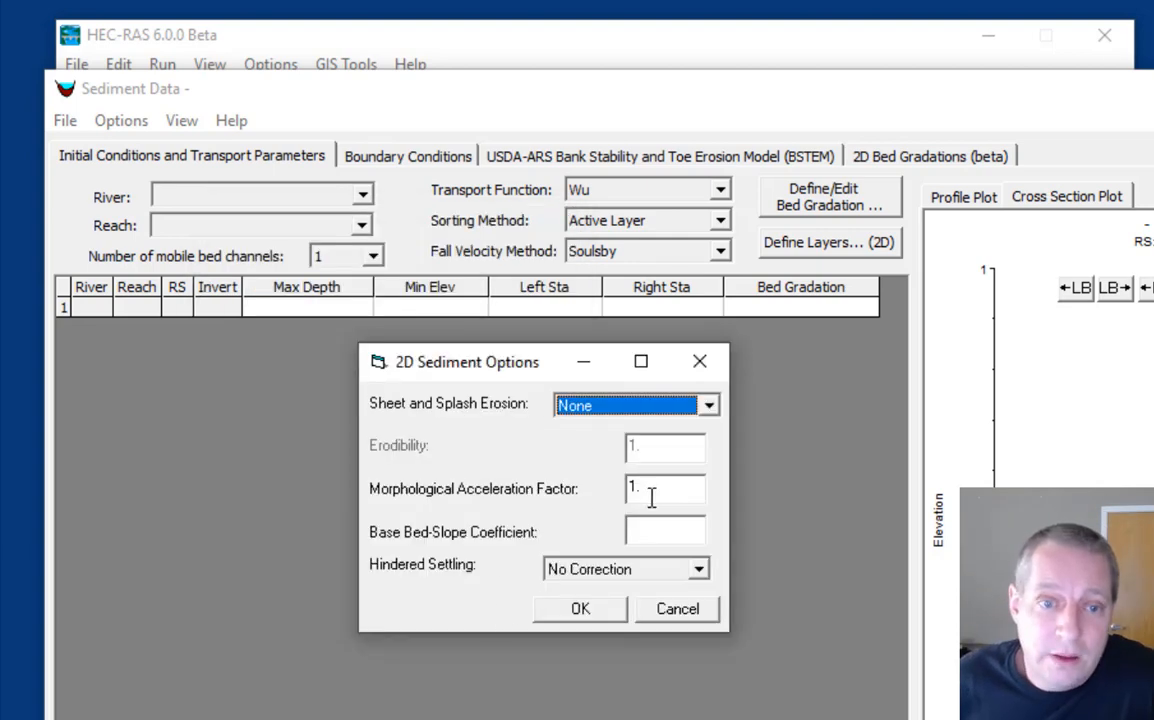
pyautogui.doubleClick(651, 497)
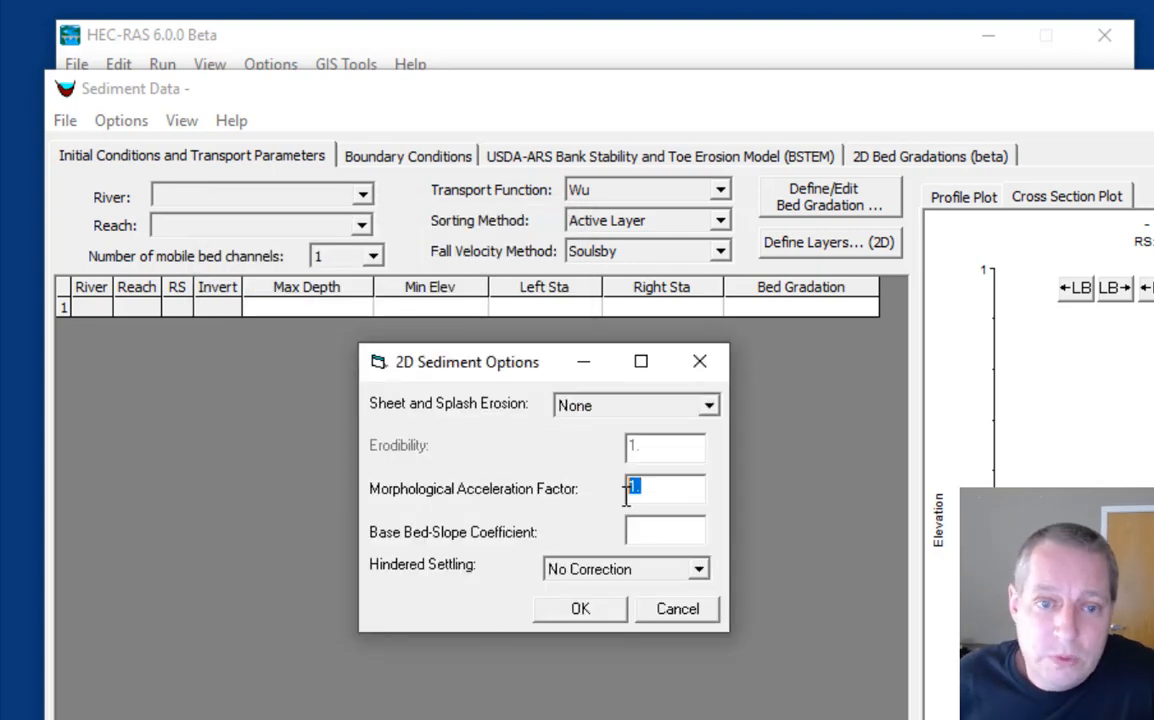
pyautogui.write('12.5')
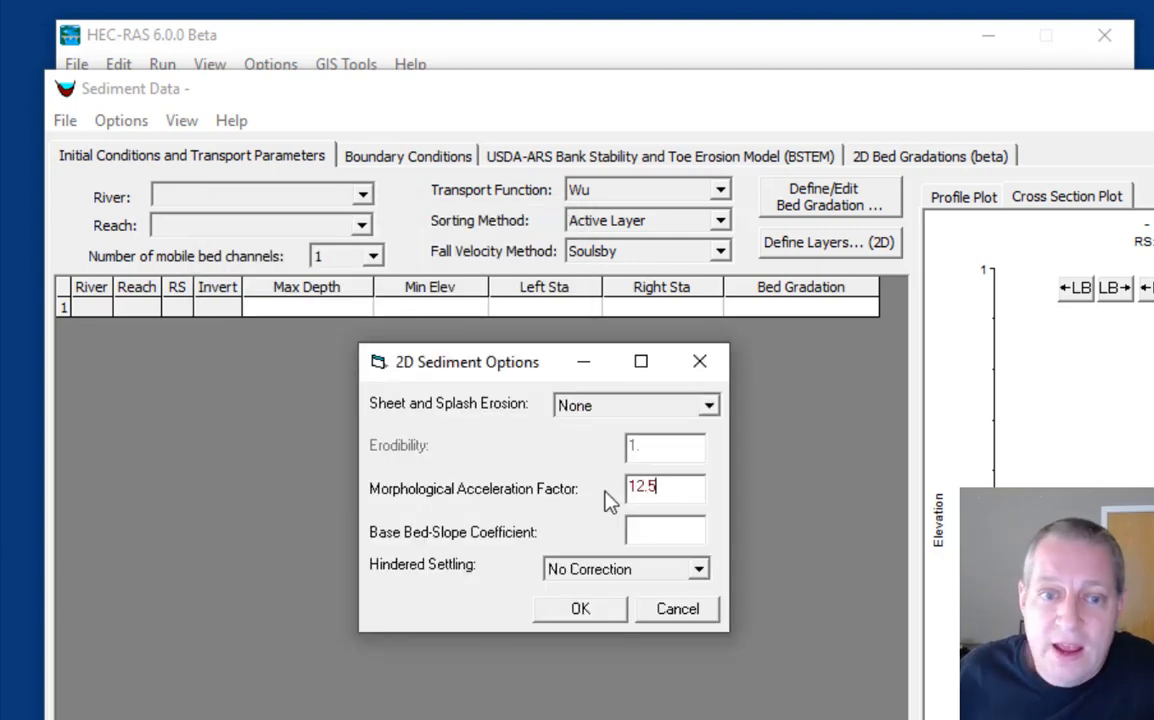
pyautogui.click(613, 618)
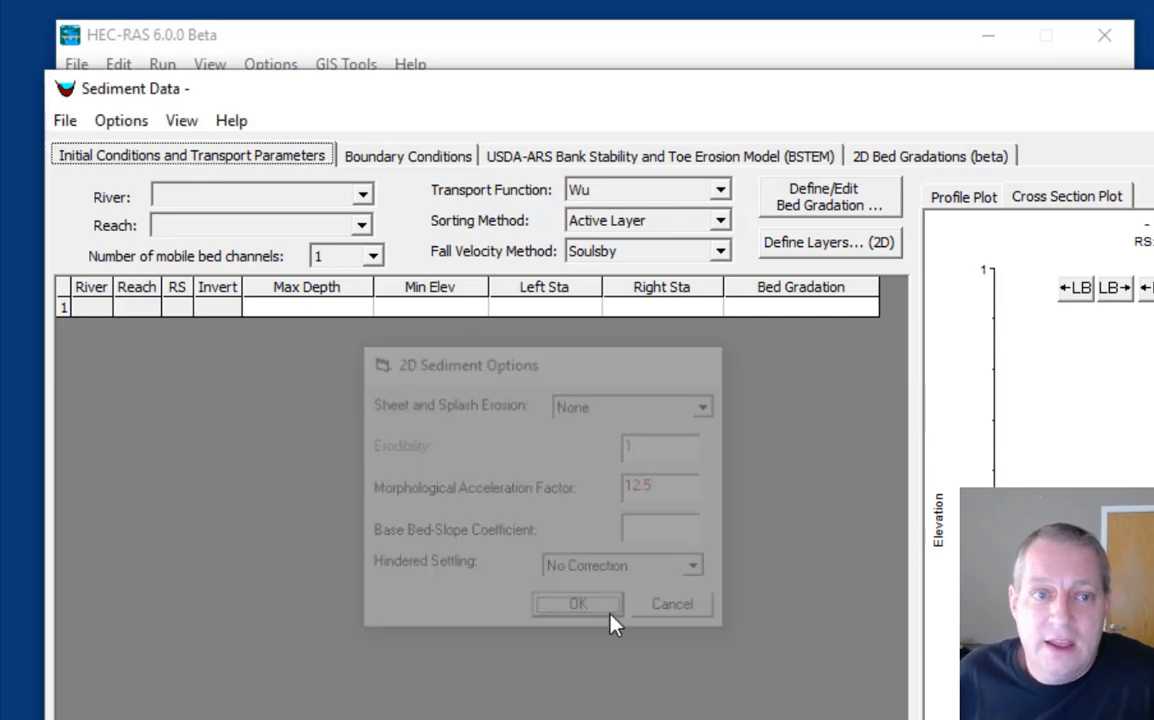
# In the bed mixing options, choose the Wu et al hiding function with a hiding exponent of 0.6
pyautogui.click(120, 124)
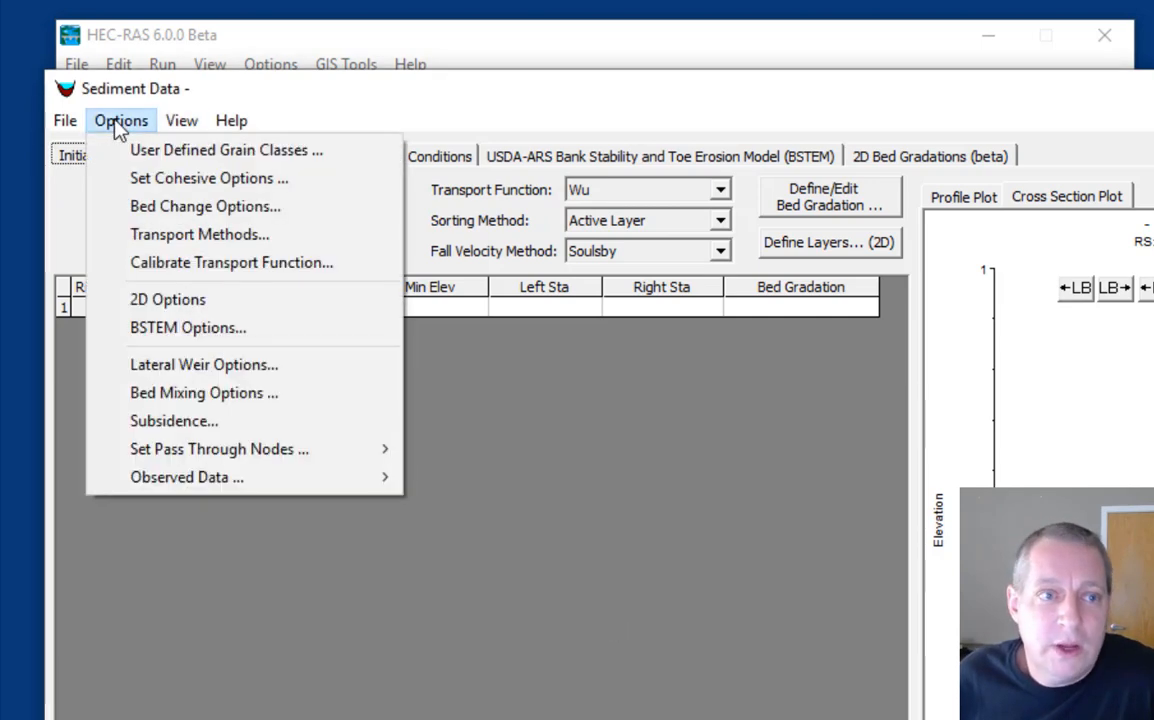
pyautogui.click(116, 395)
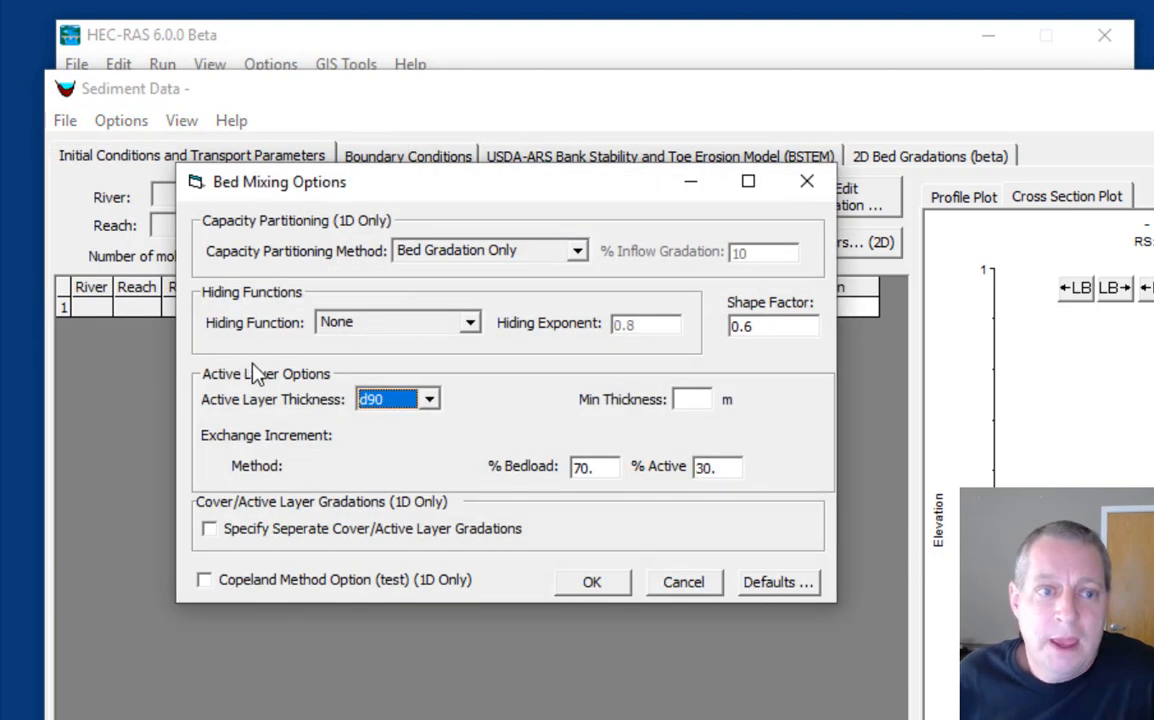
pyautogui.click(470, 322)
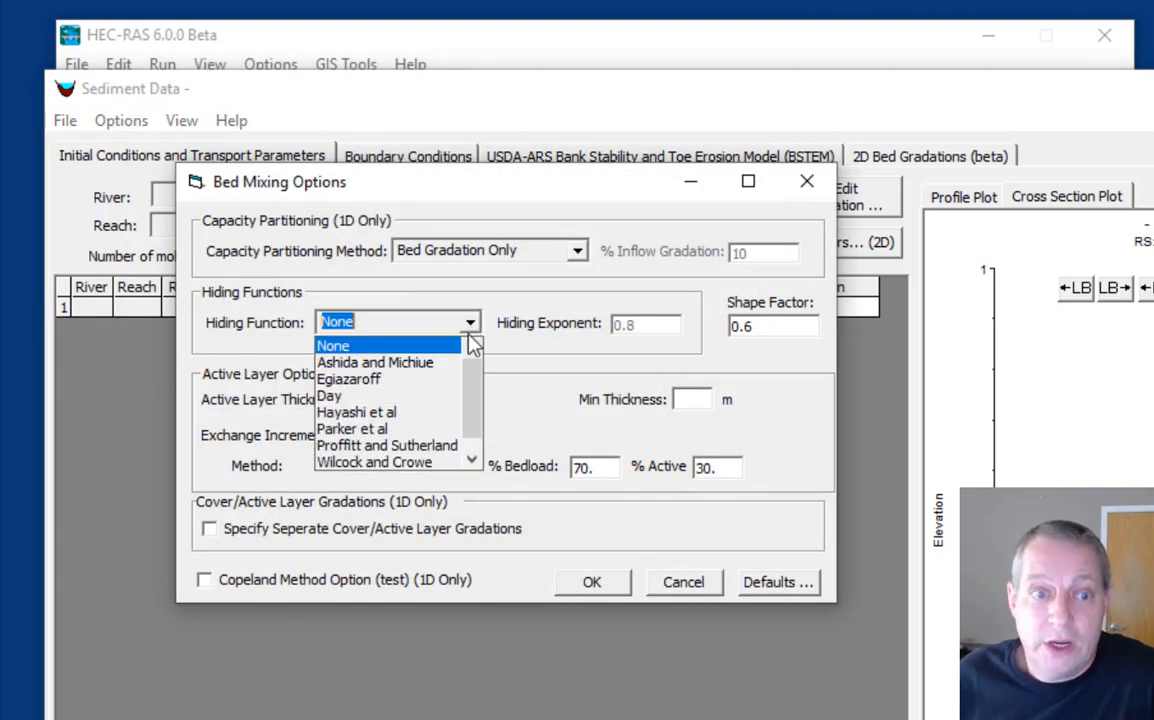
pyautogui.scroll(-1, 450, 380)
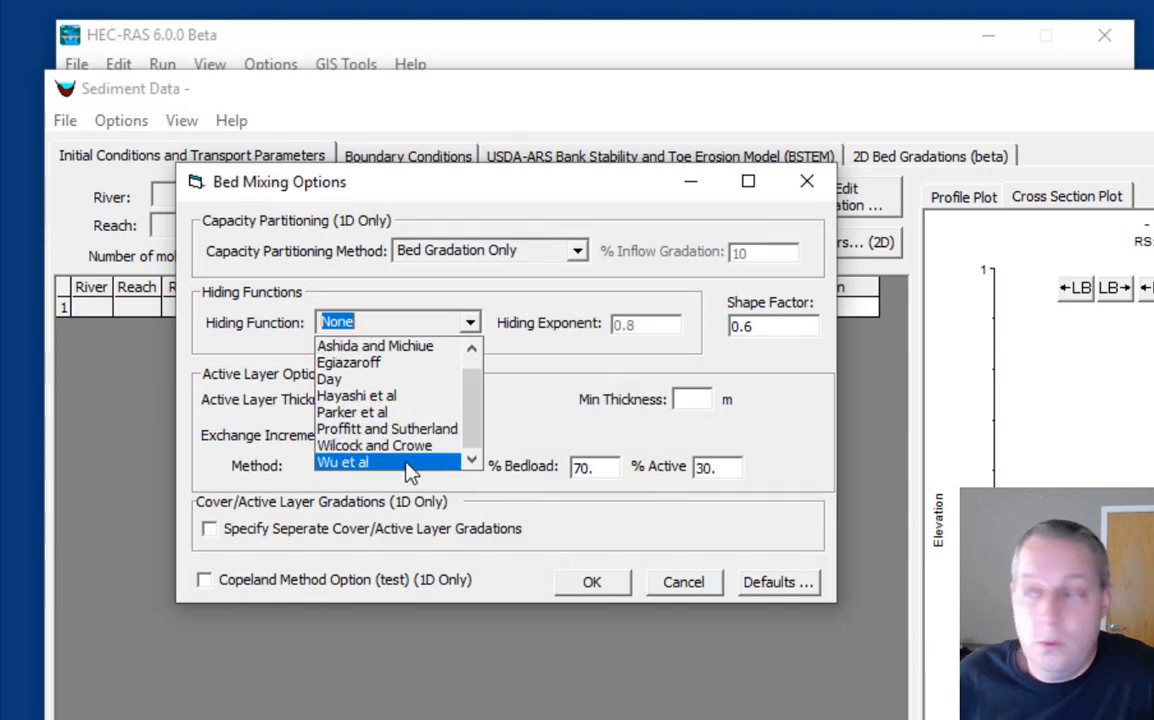
pyautogui.click(650, 325)
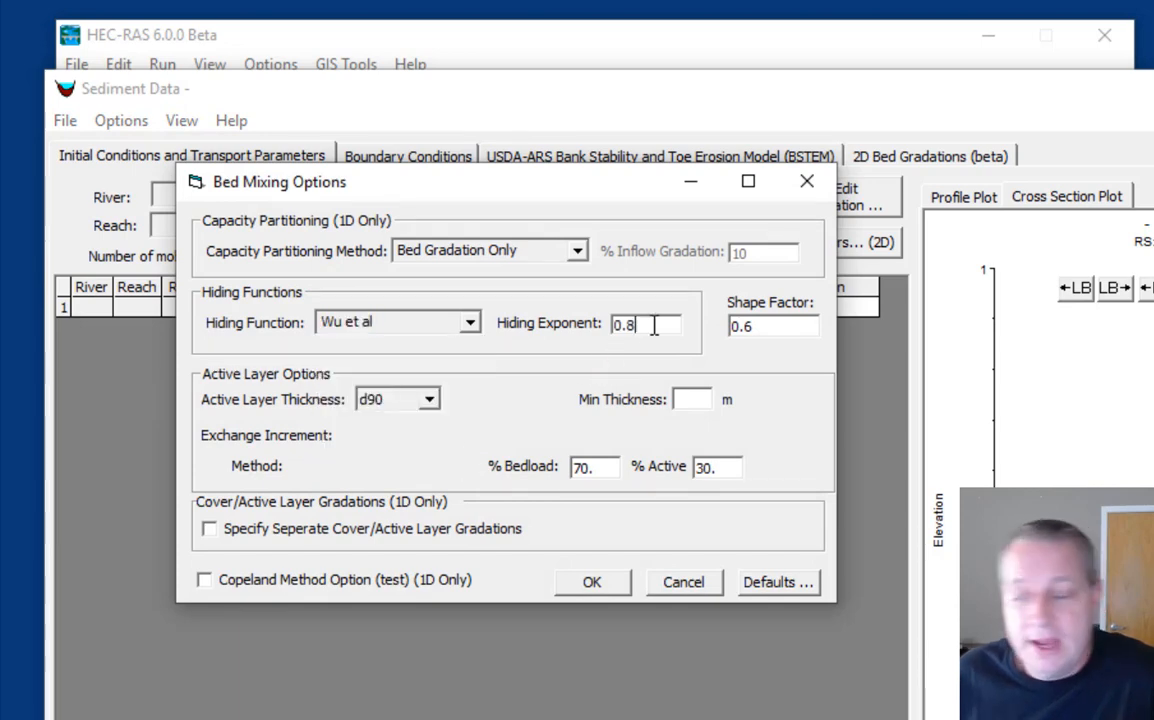
pyautogui.press('BackSpace')
pyautogui.write('6')
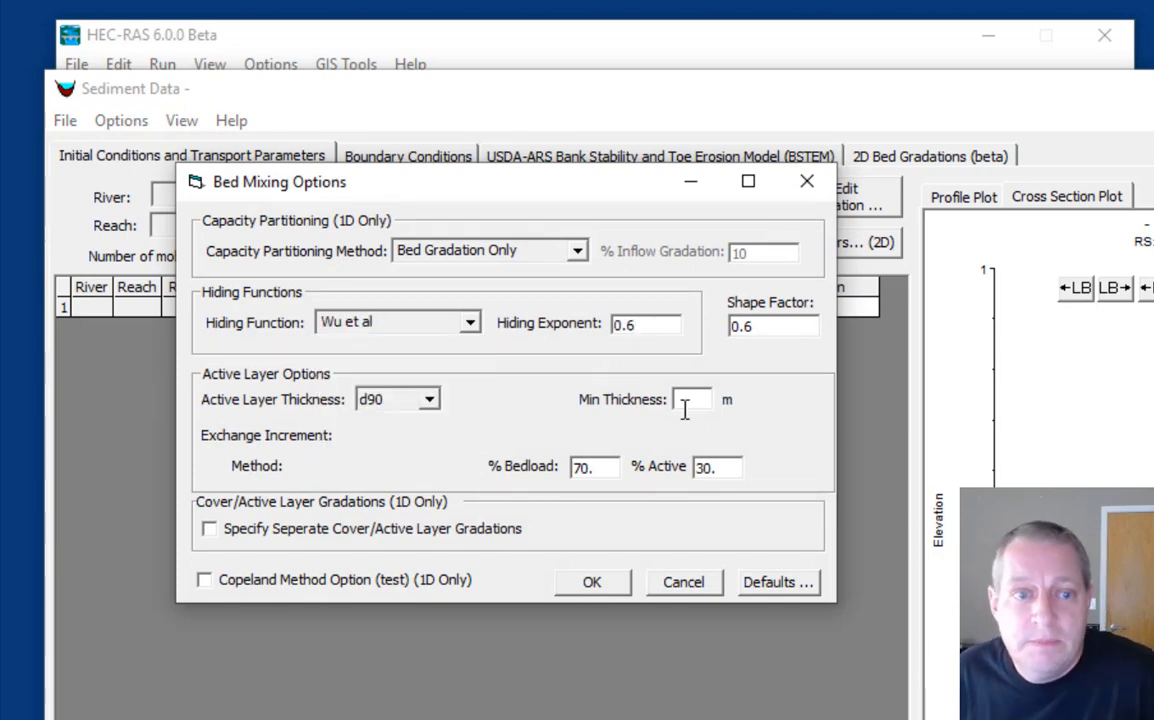
# Set the active layer thickness to X d90 with multiplier 3 and minimum thickness 0.05 m, and accept the bed mixing options
pyautogui.click(429, 400)
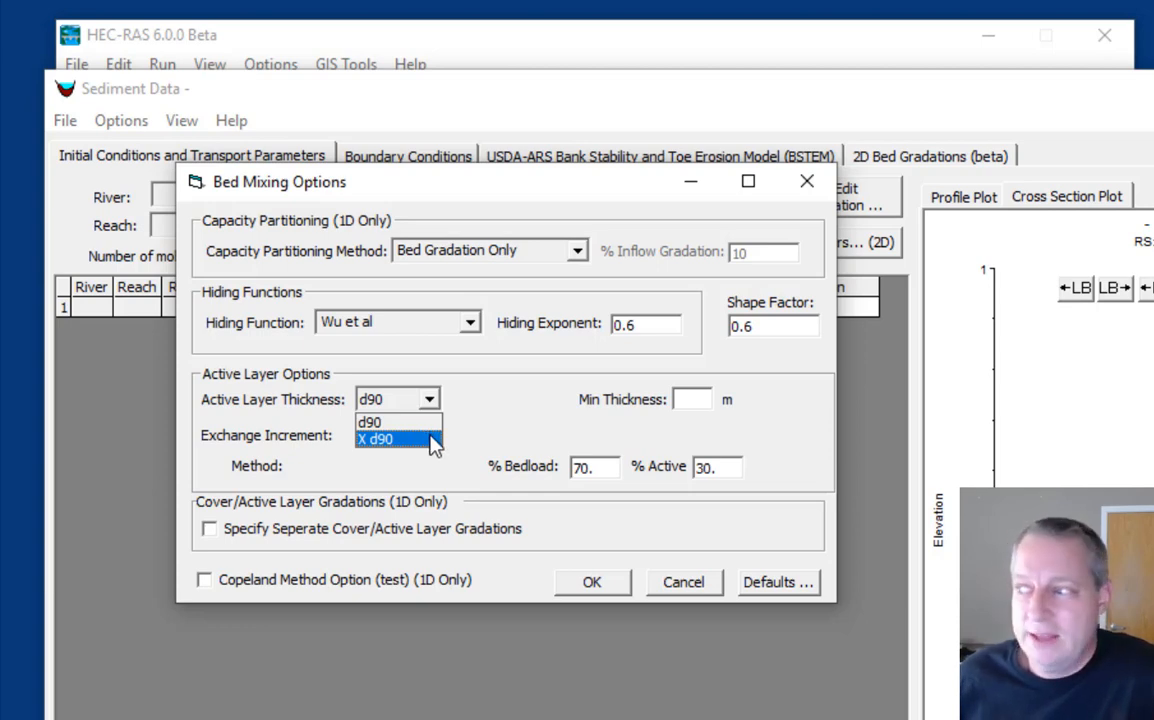
pyautogui.click(433, 444)
pyautogui.click(549, 397)
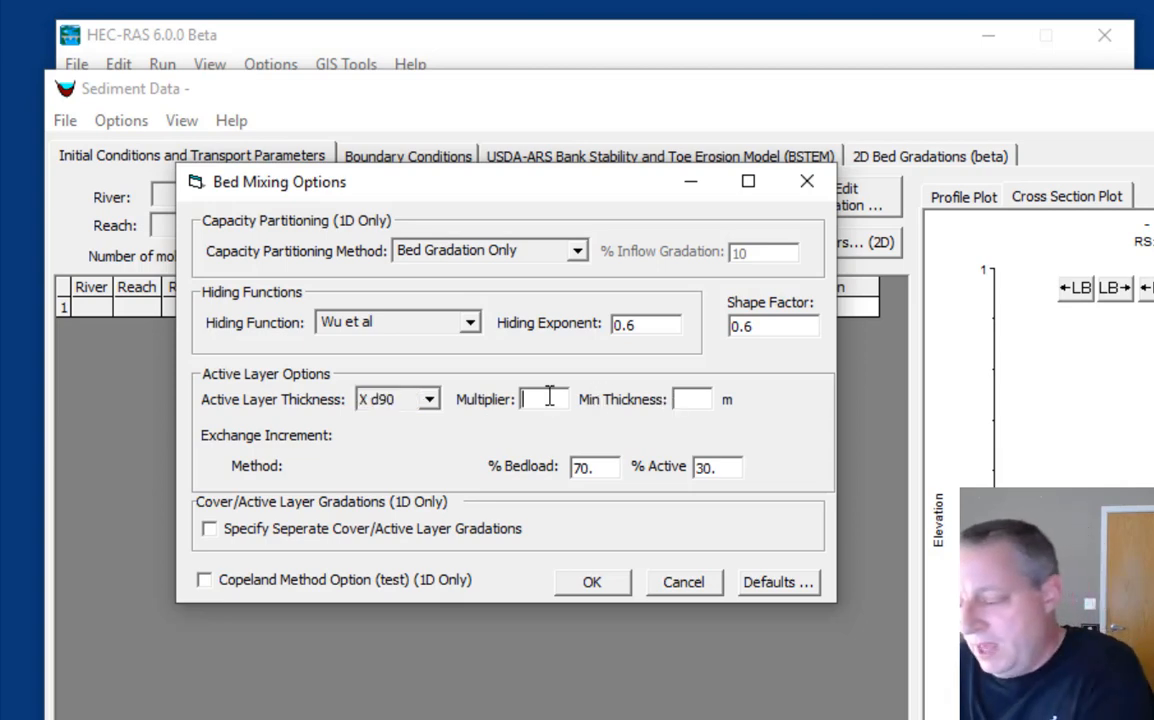
pyautogui.write('3')
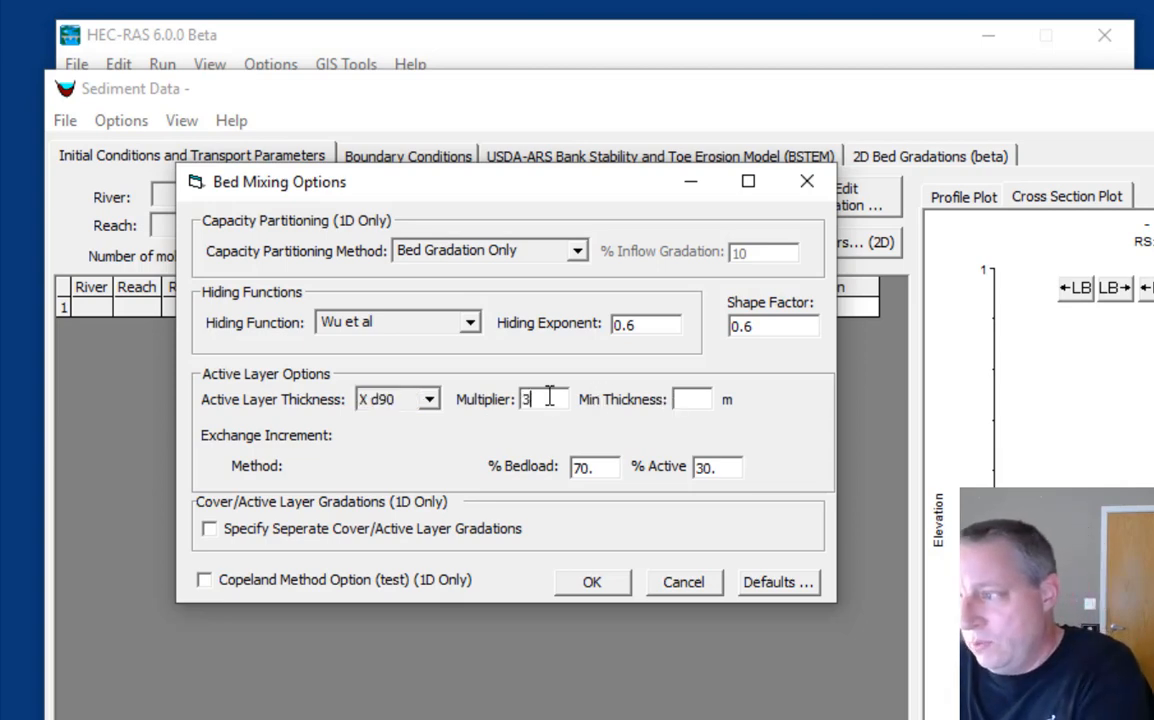
pyautogui.click(683, 399)
pyautogui.write('0.0')
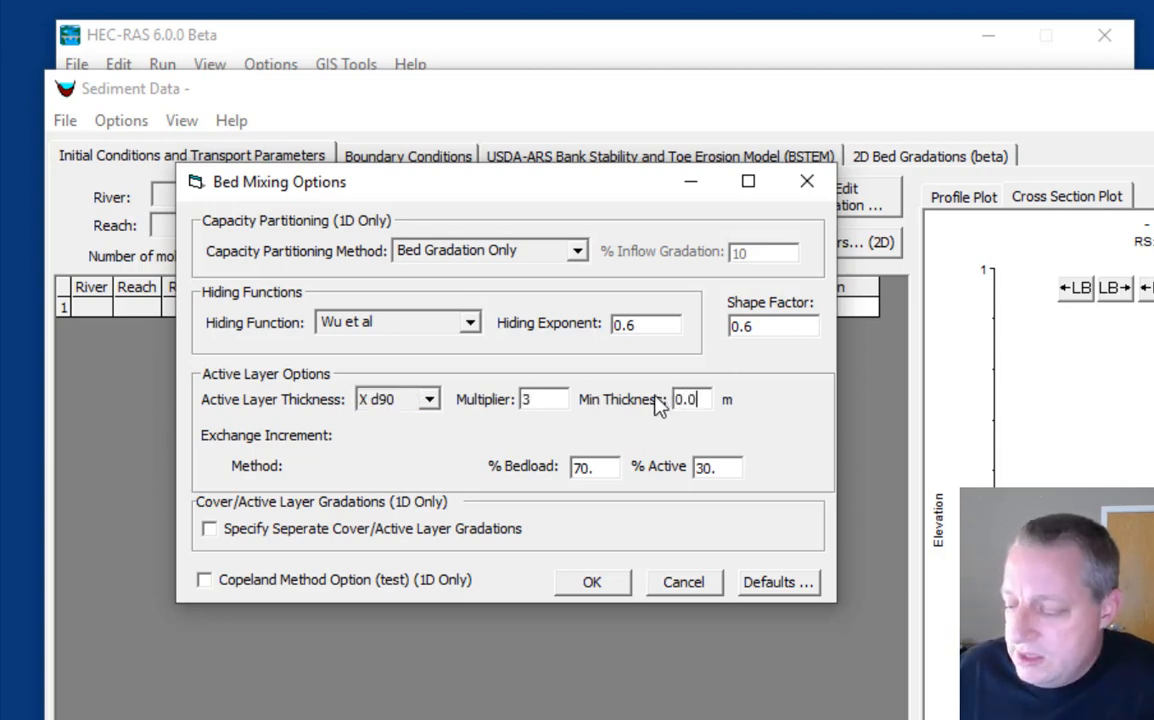
pyautogui.write('5')
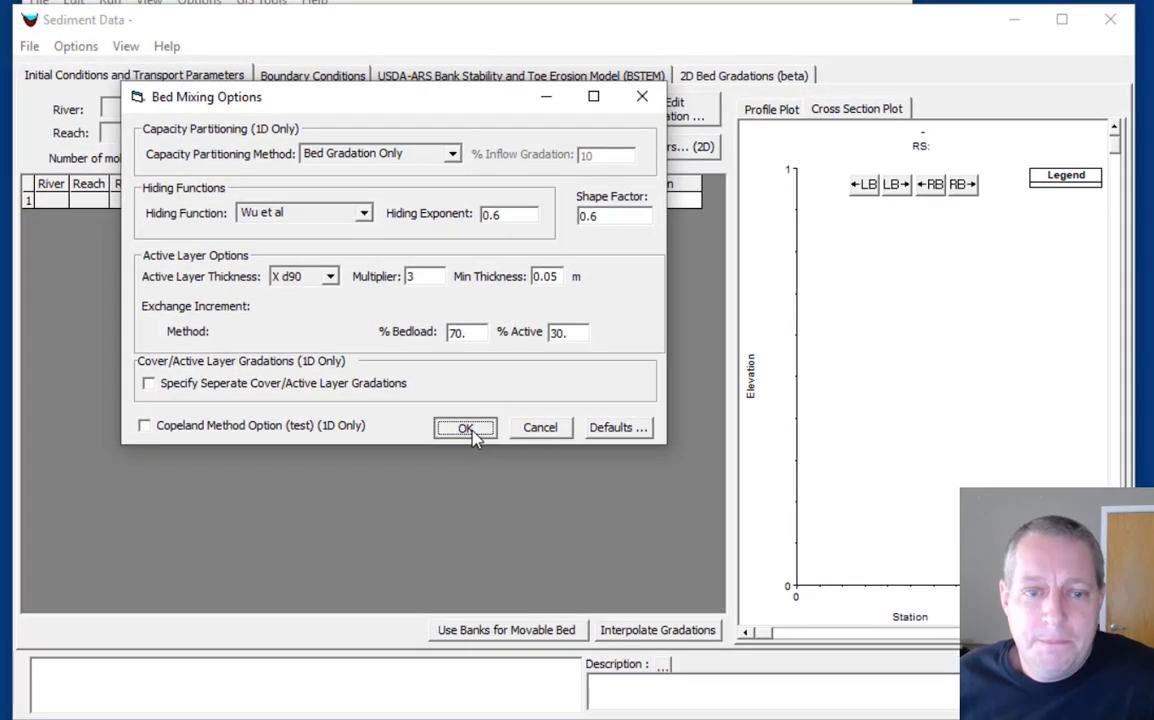
pyautogui.click(596, 585)
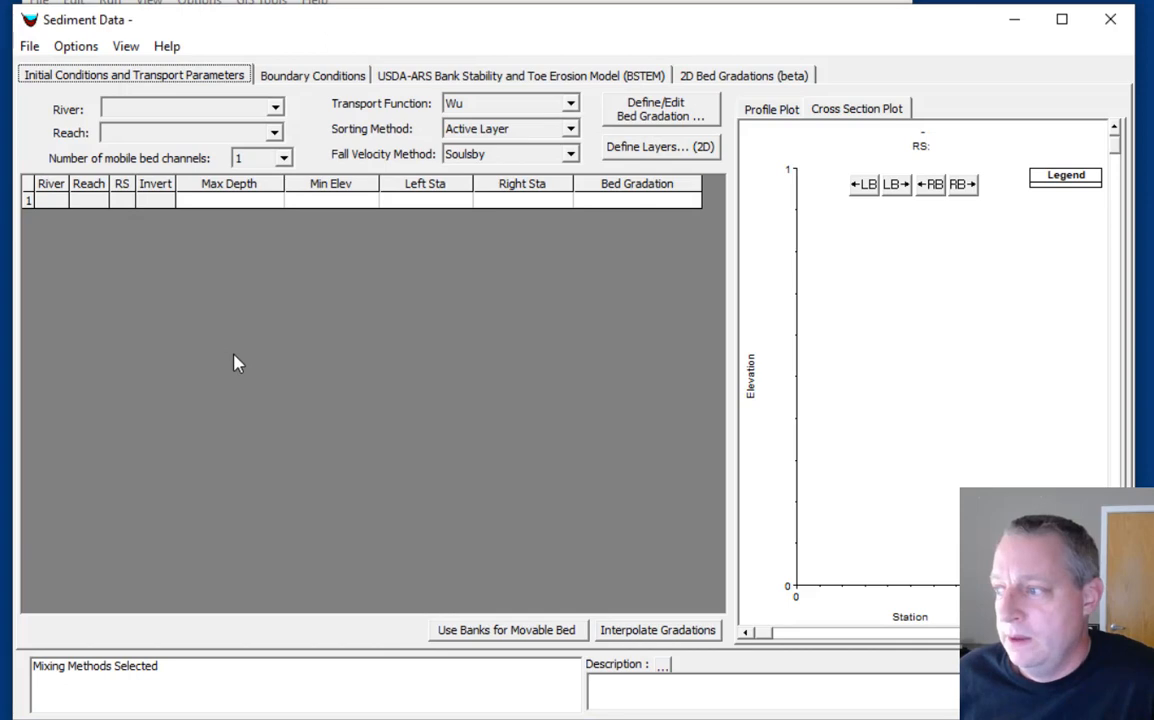
# Save the sediment data under the title "Flume sediment" in the _Weise video project folder
pyautogui.click(30, 46)
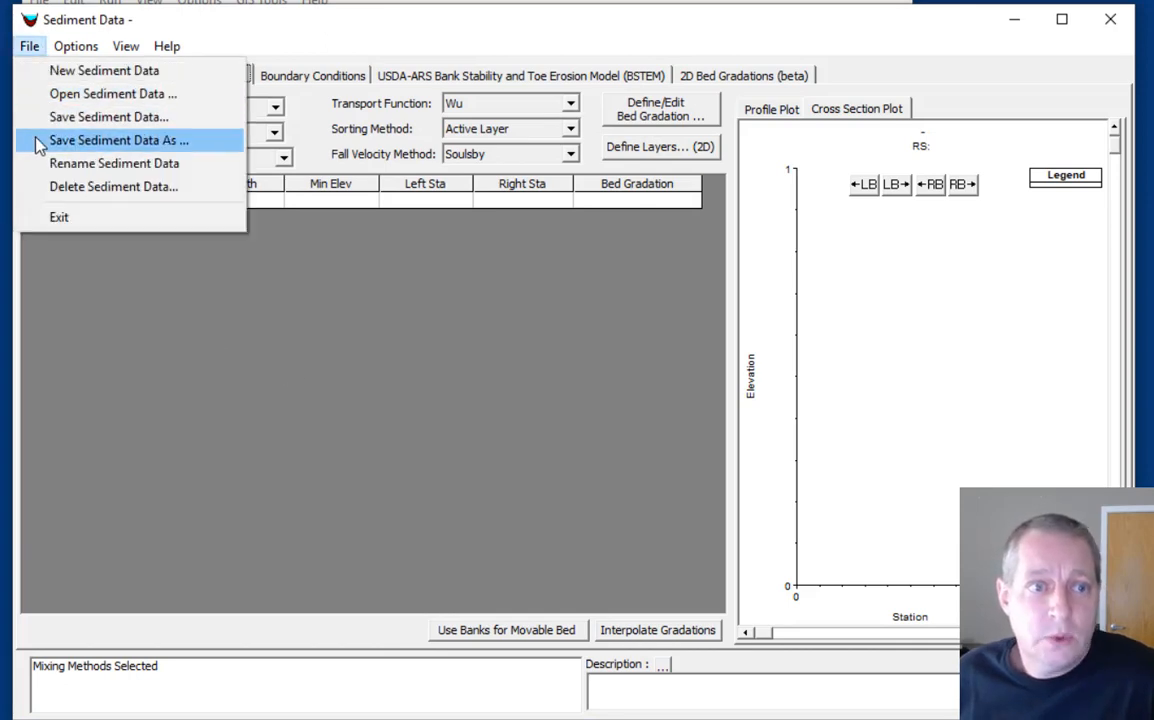
pyautogui.click(38, 140)
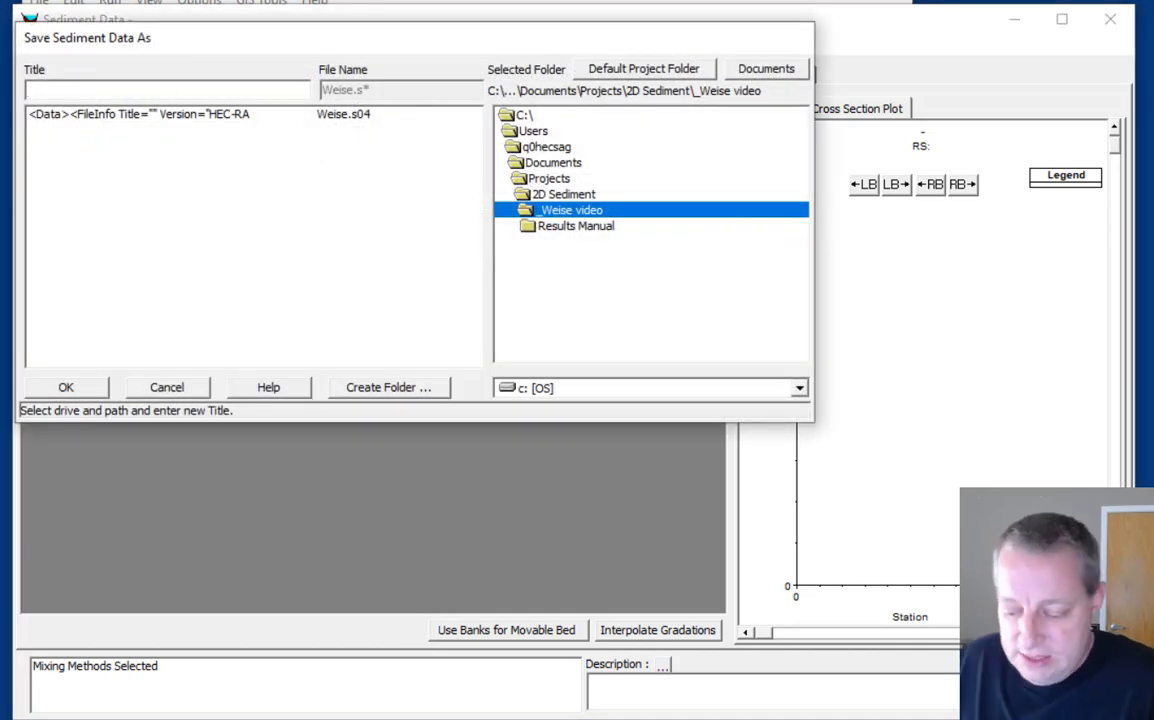
pyautogui.write('Fl')
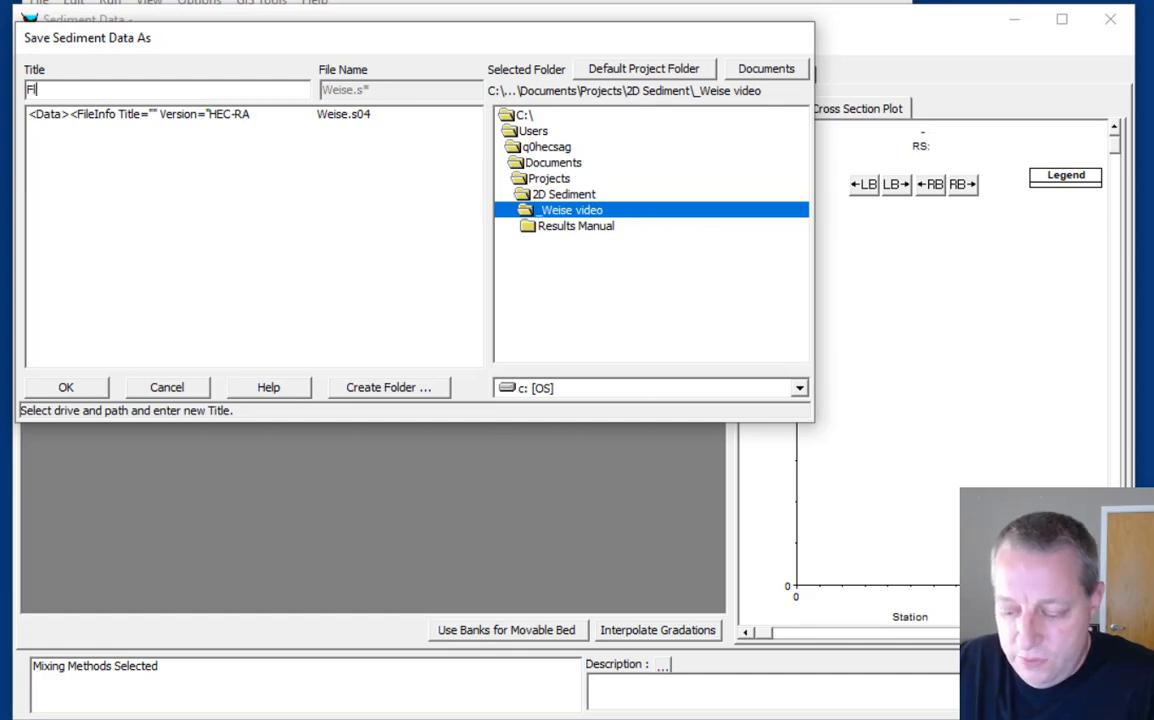
pyautogui.write('ume sediment')
pyautogui.press('Return')
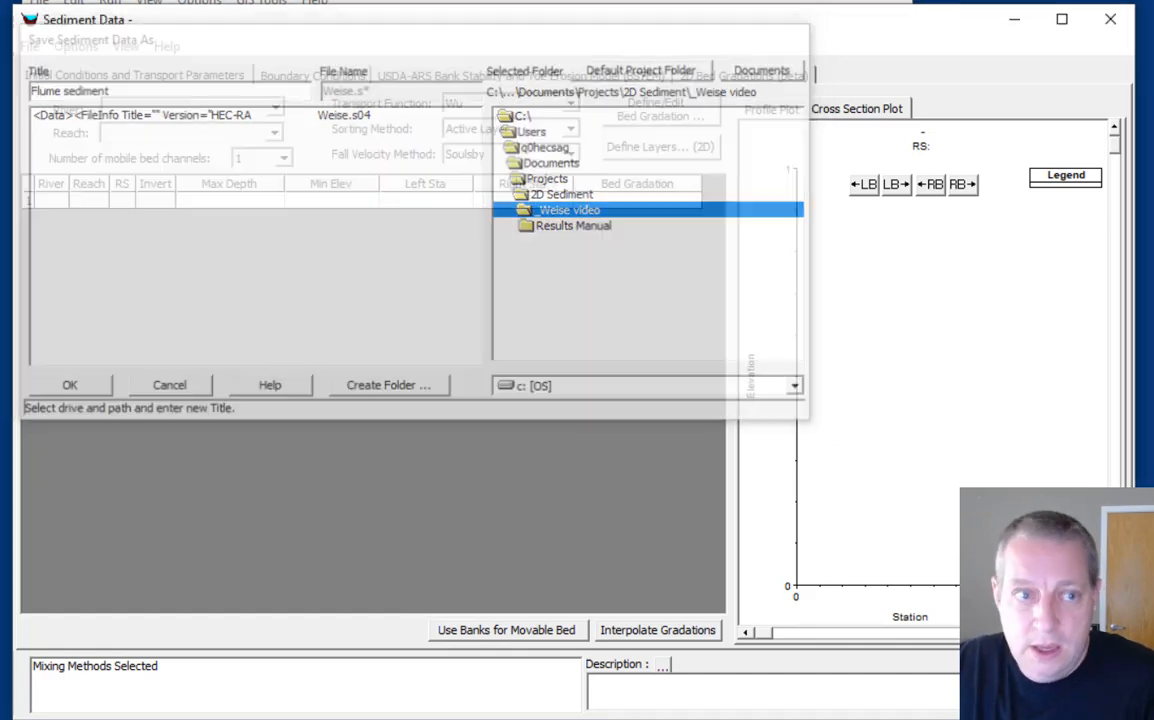
# Save a new unsteady flow plan titled "Demo flume" with short ID "demo flume", and include Sediment in its programs to run
pyautogui.click(1110, 20)
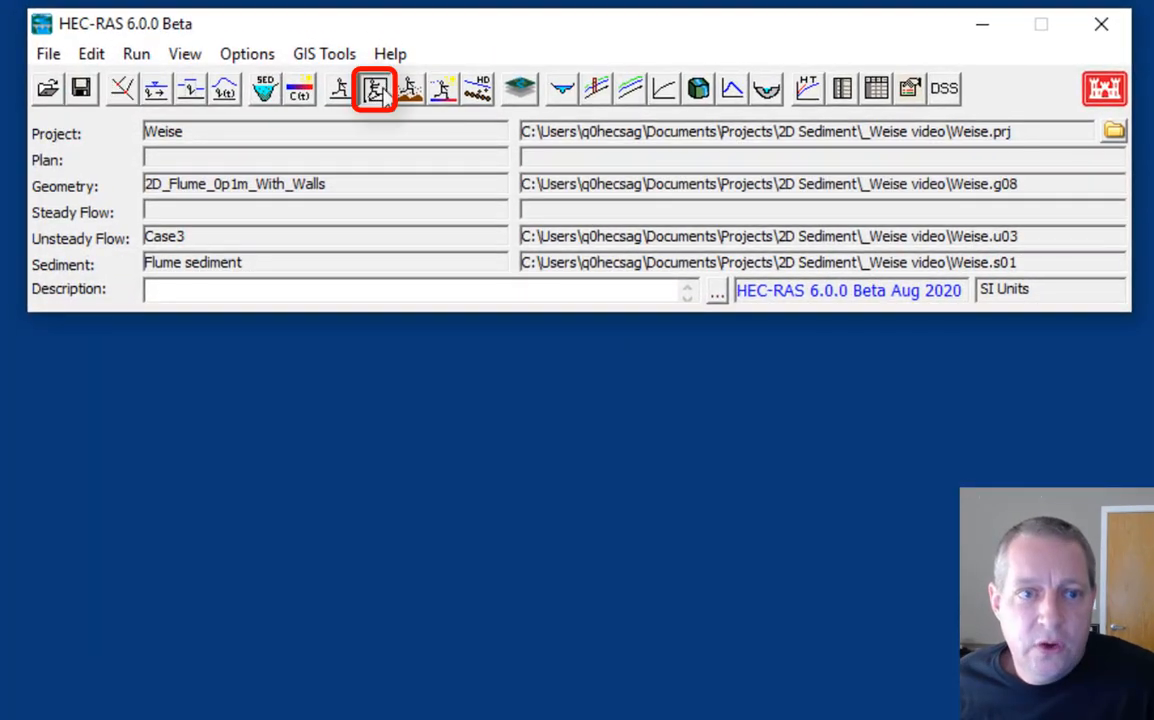
pyautogui.click(374, 88)
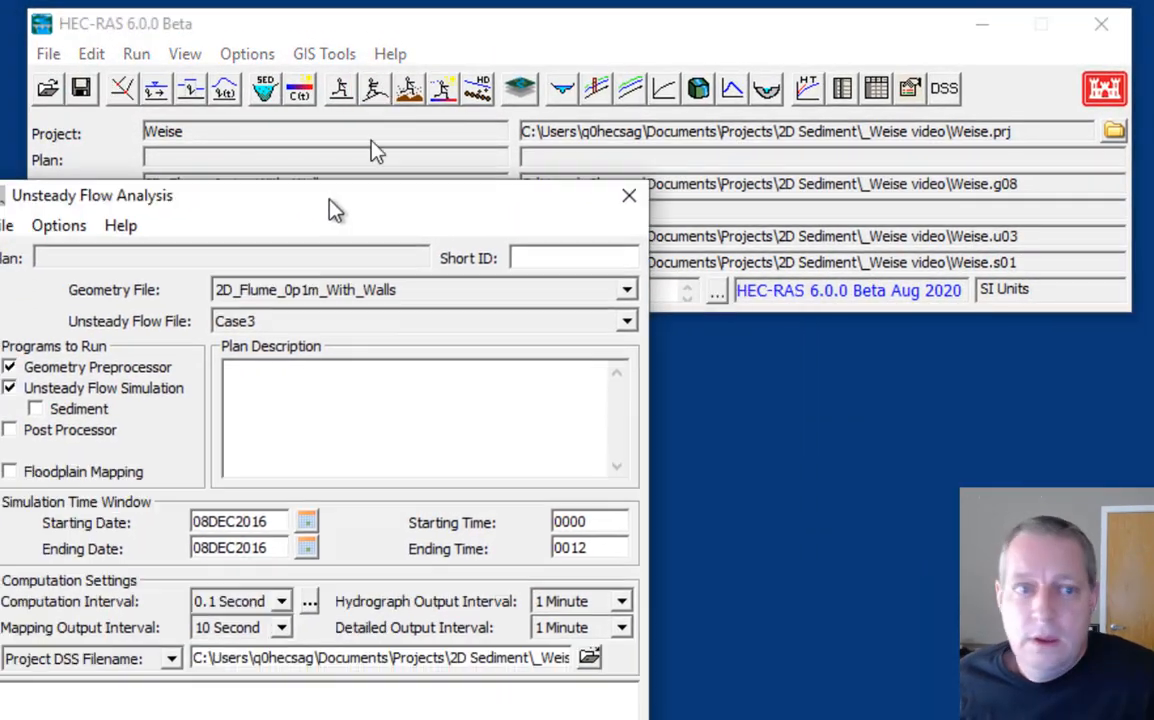
pyautogui.moveTo(315, 205); pyautogui.dragTo(436, 75)
pyautogui.click(145, 80)
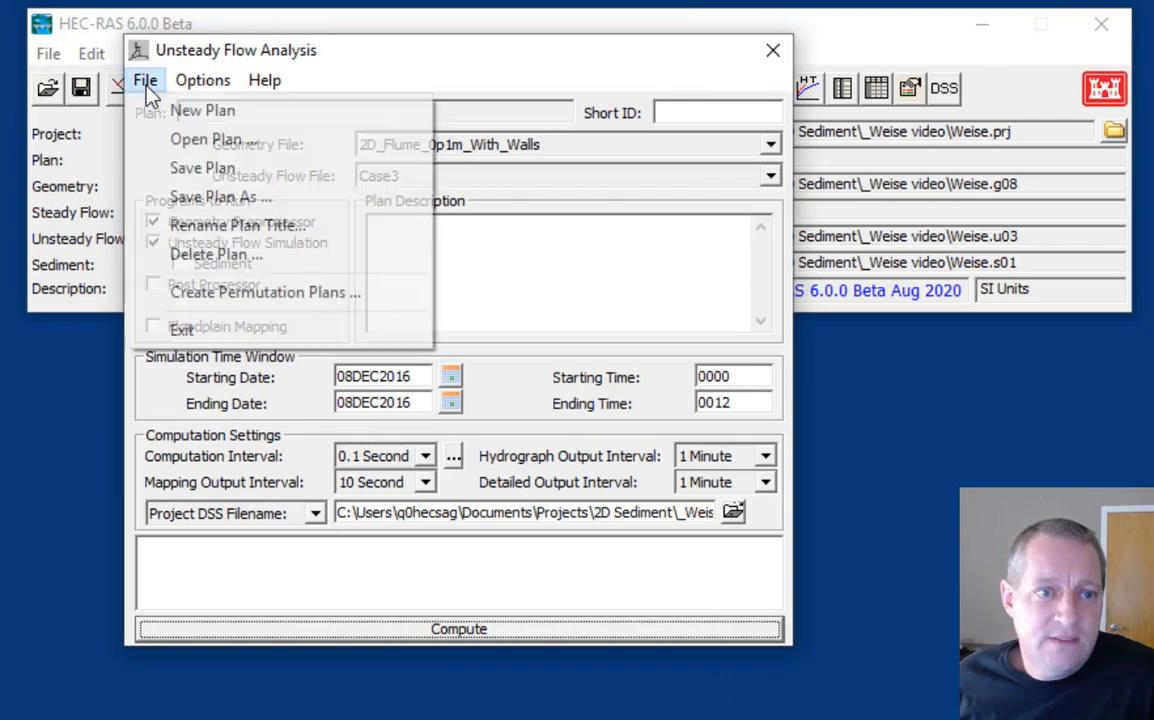
pyautogui.click(160, 195)
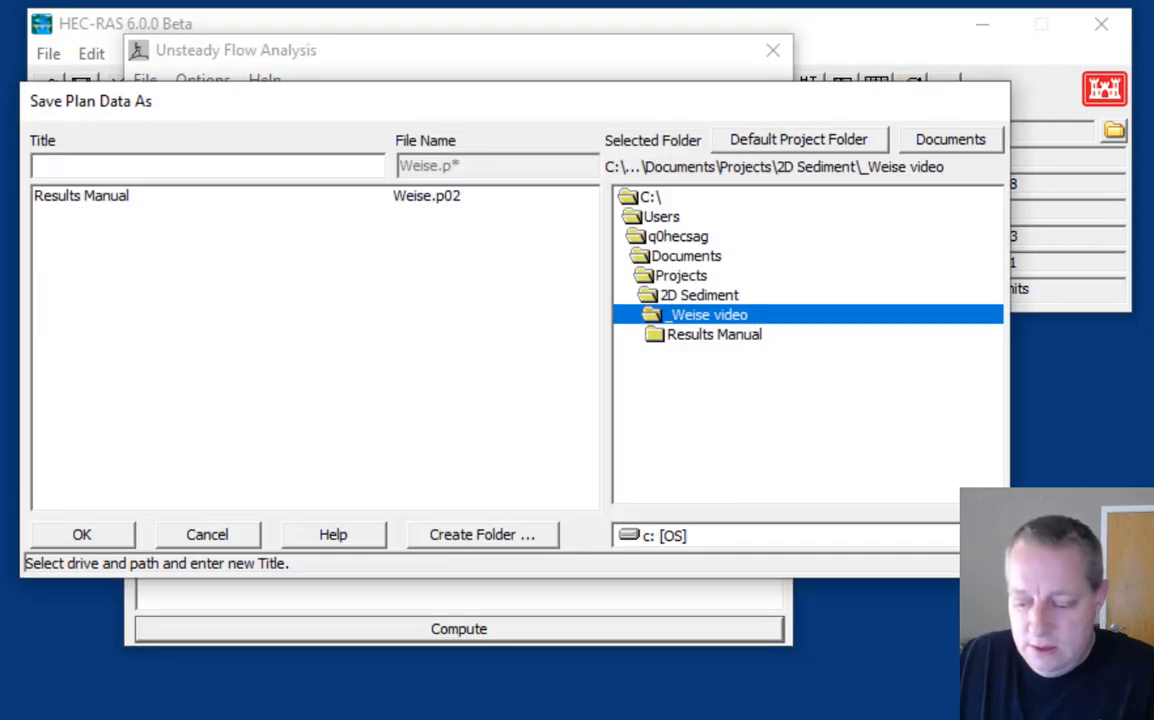
pyautogui.write('Demo flume')
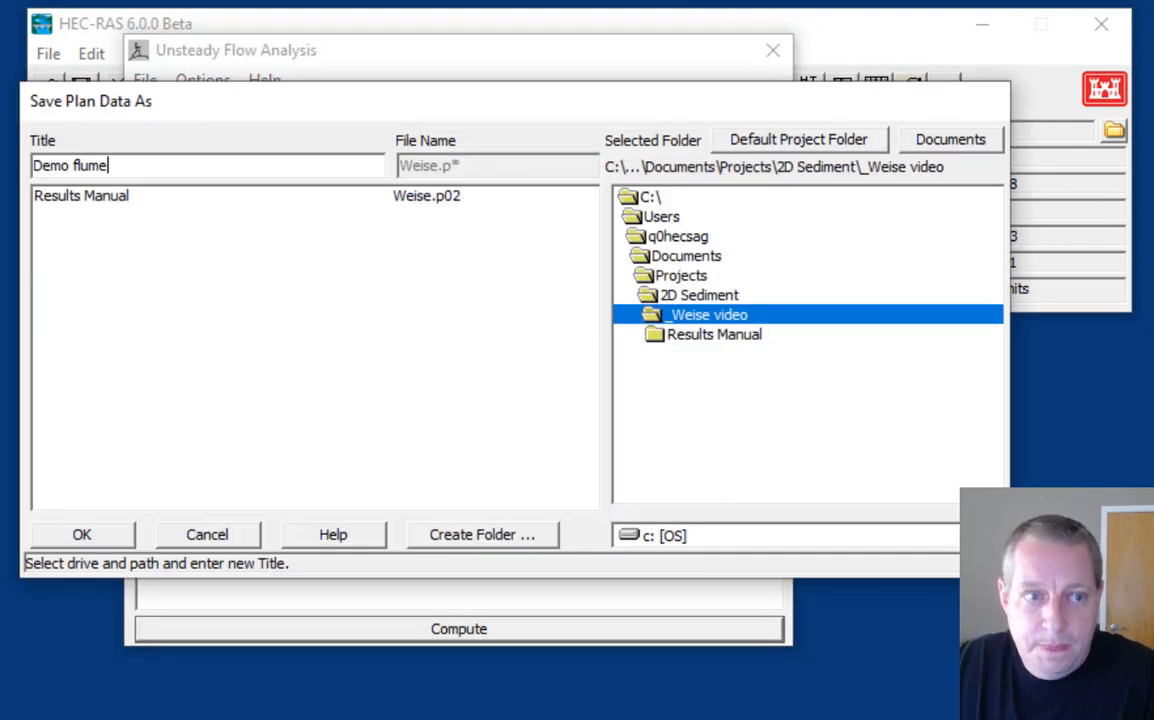
pyautogui.press('Return')
pyautogui.write('demo flume')
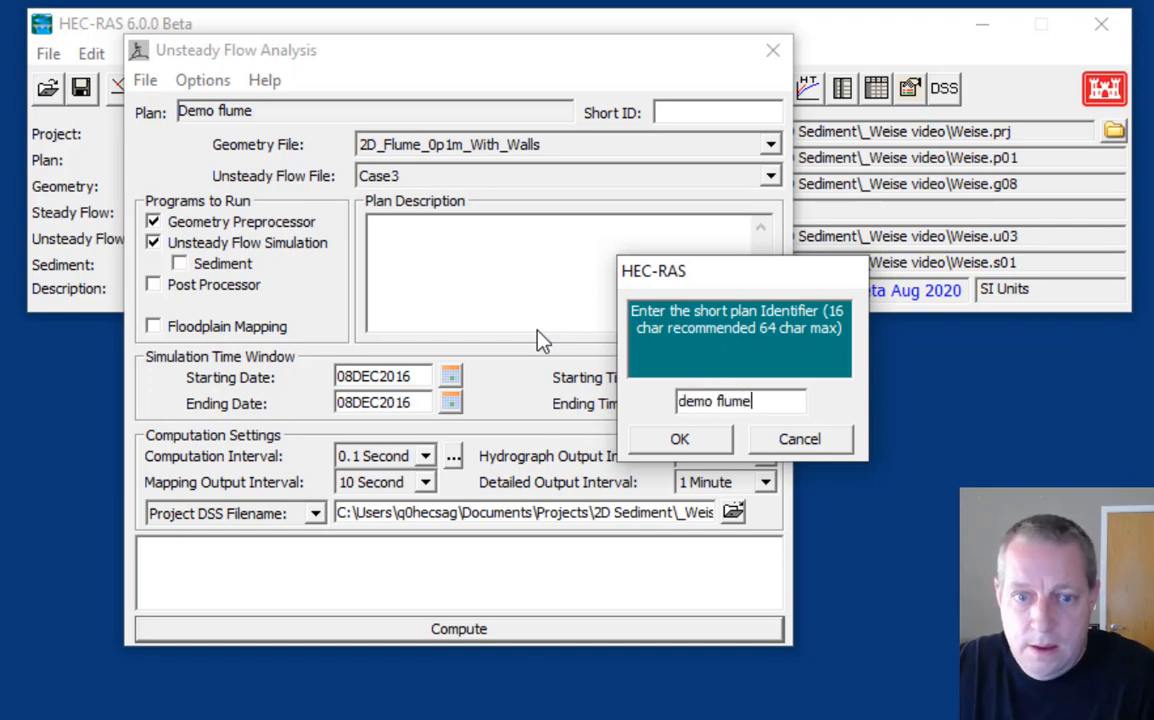
pyautogui.press('Return')
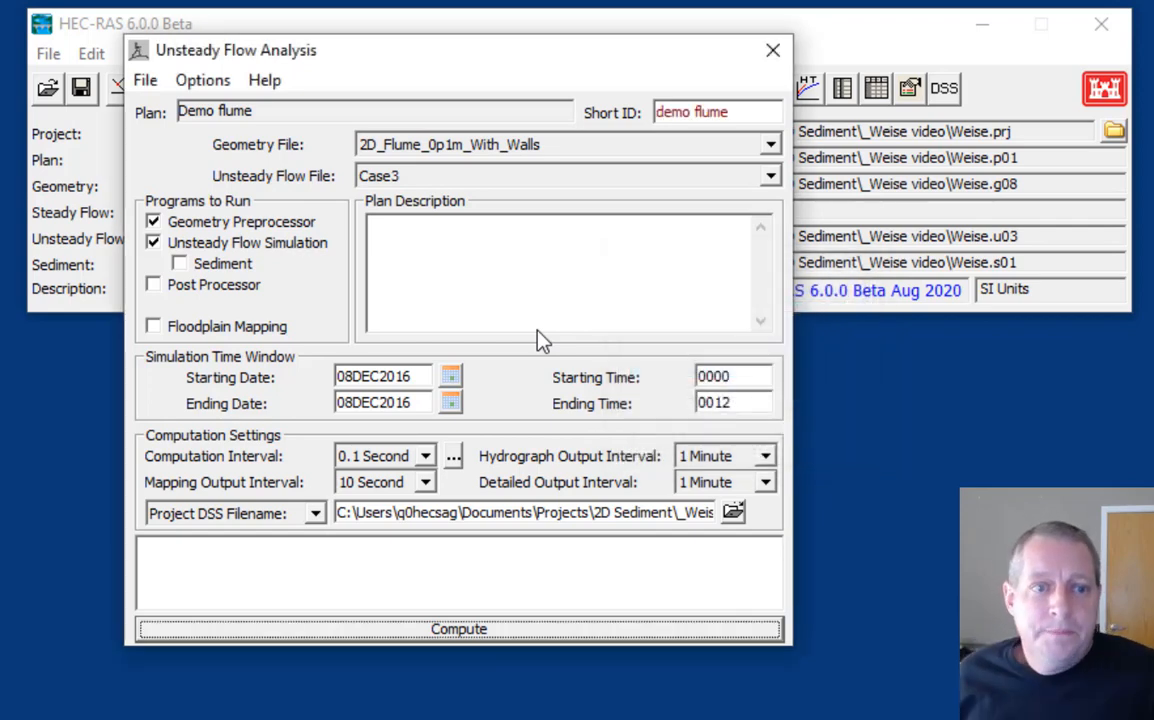
pyautogui.click(203, 265)
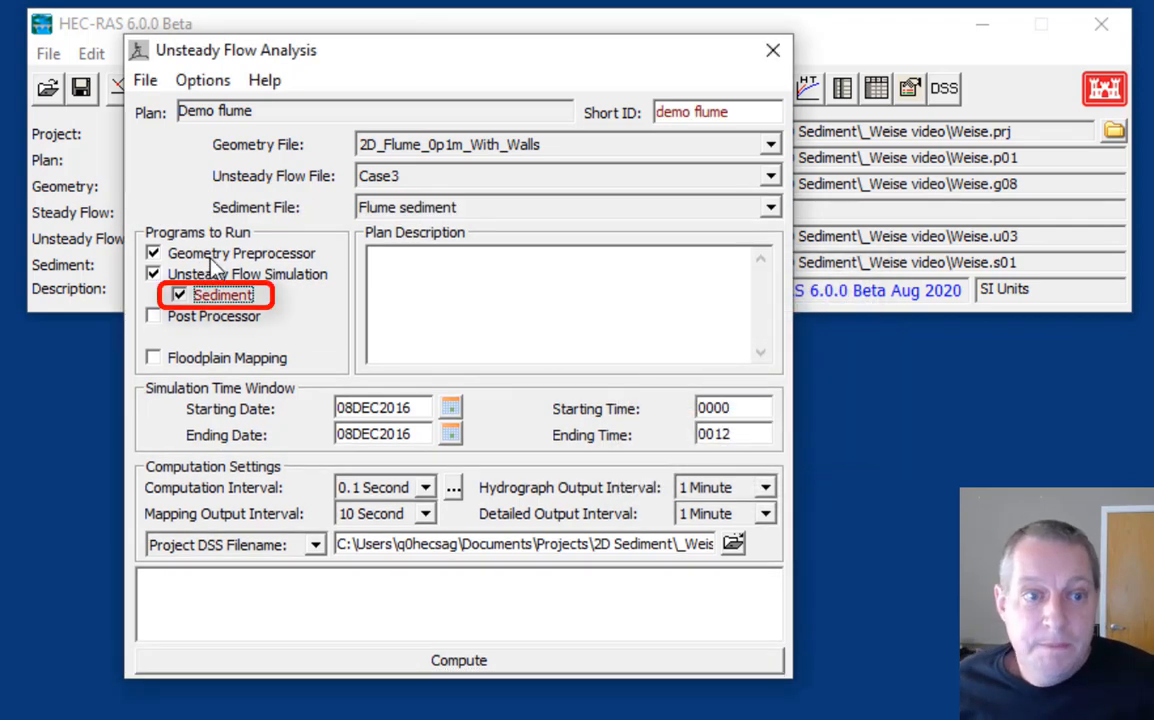
# In the plan's unsteady computation options, set the 2DArea equation set to SWE-ELM (original/faster)
pyautogui.click(203, 80)
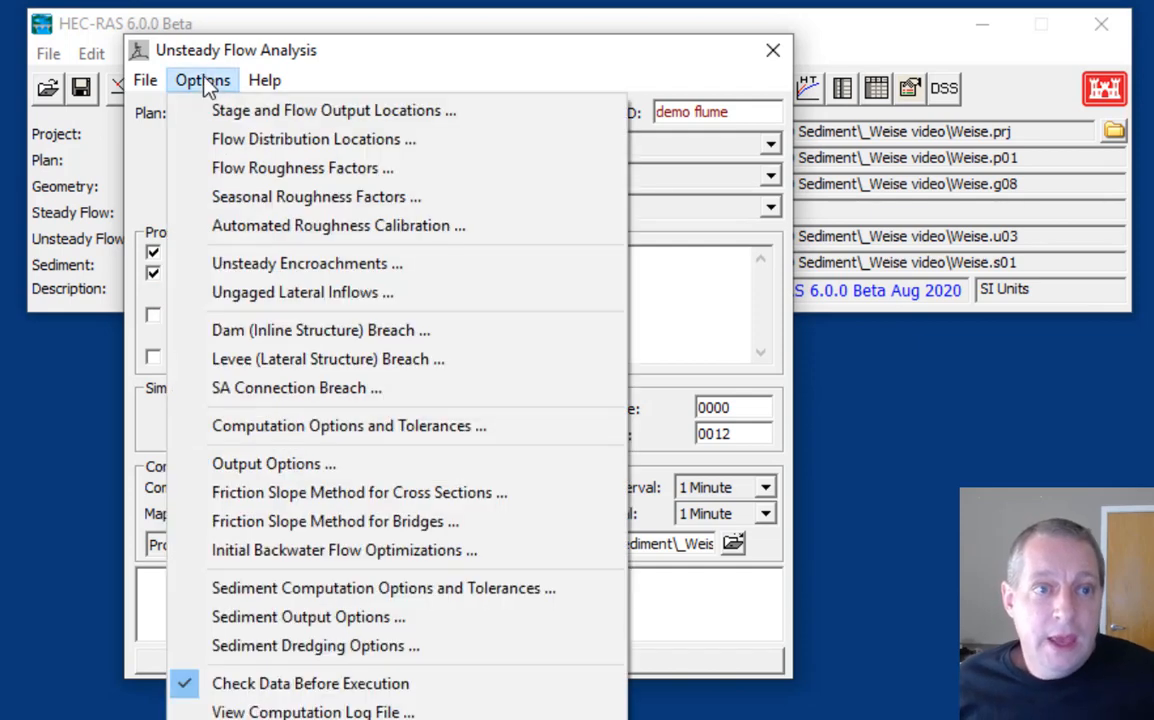
pyautogui.click(265, 428)
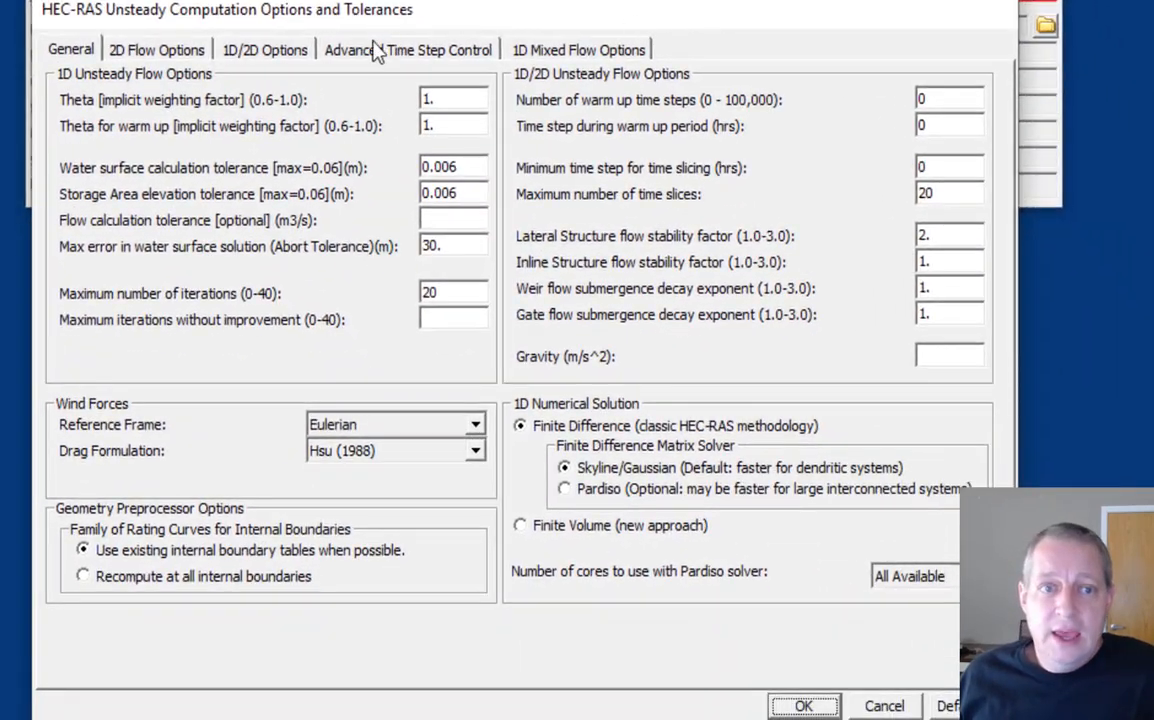
pyautogui.click(363, 51)
pyautogui.click(297, 50)
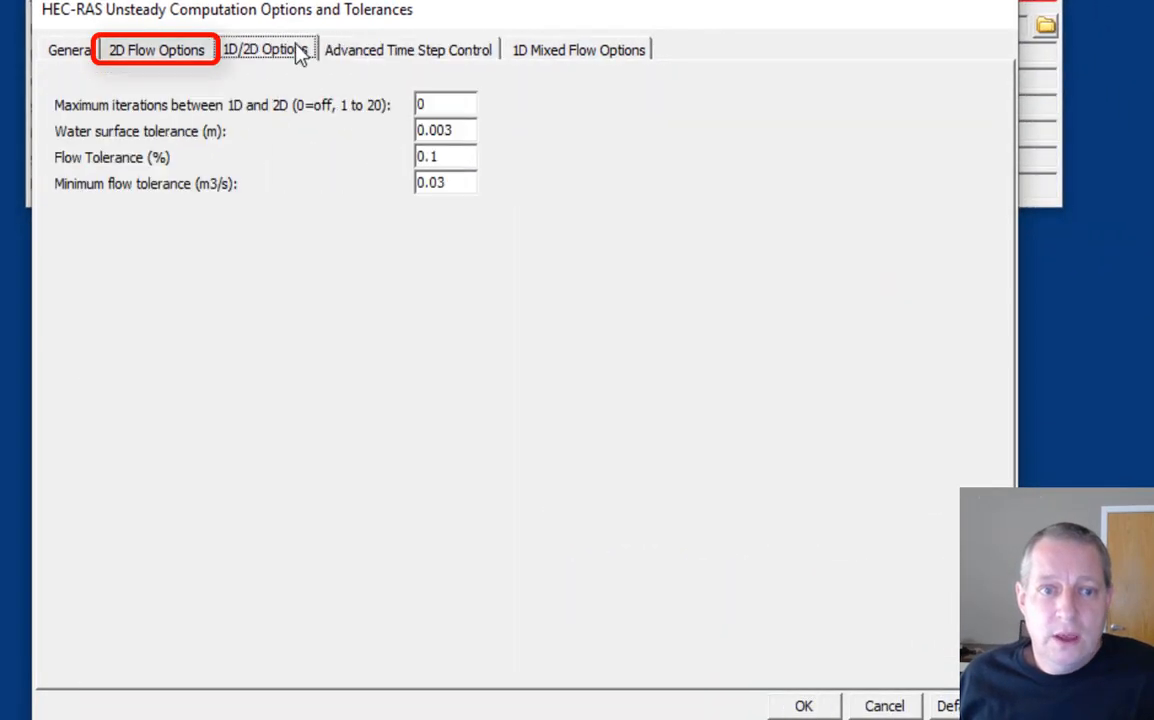
pyautogui.click(197, 50)
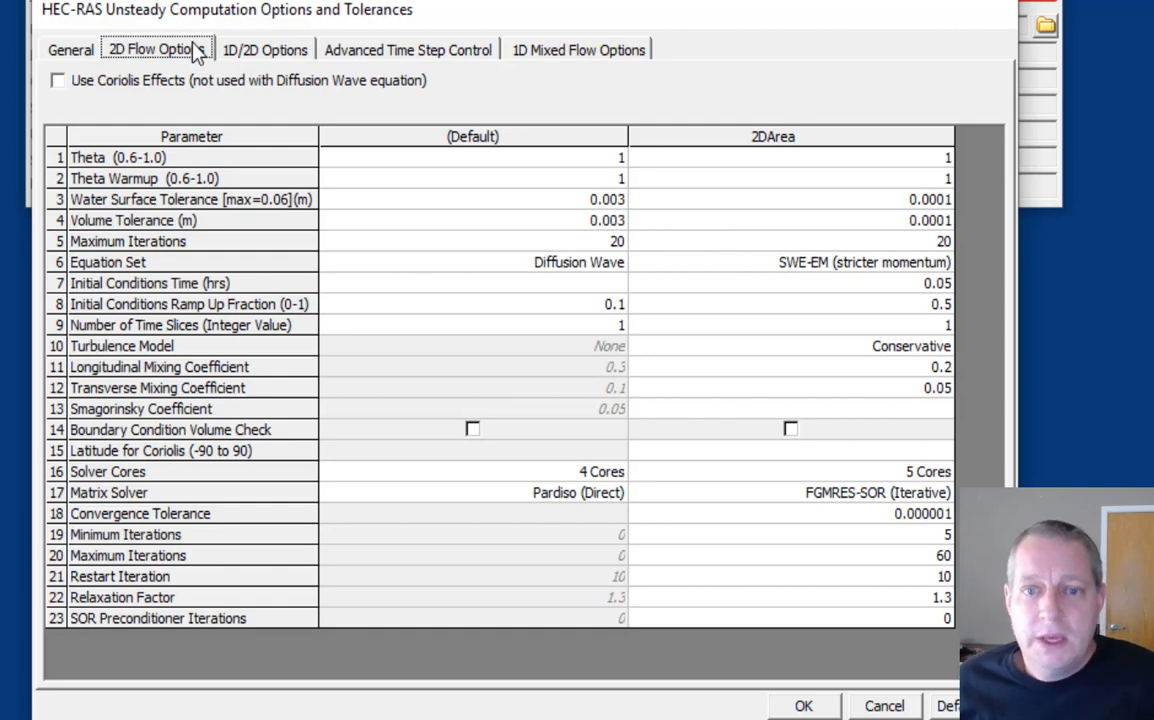
pyautogui.moveTo(850, 200)
pyautogui.mouseDown()
pyautogui.moveTo(853, 212)
pyautogui.moveTo(936, 228)
pyautogui.mouseUp()
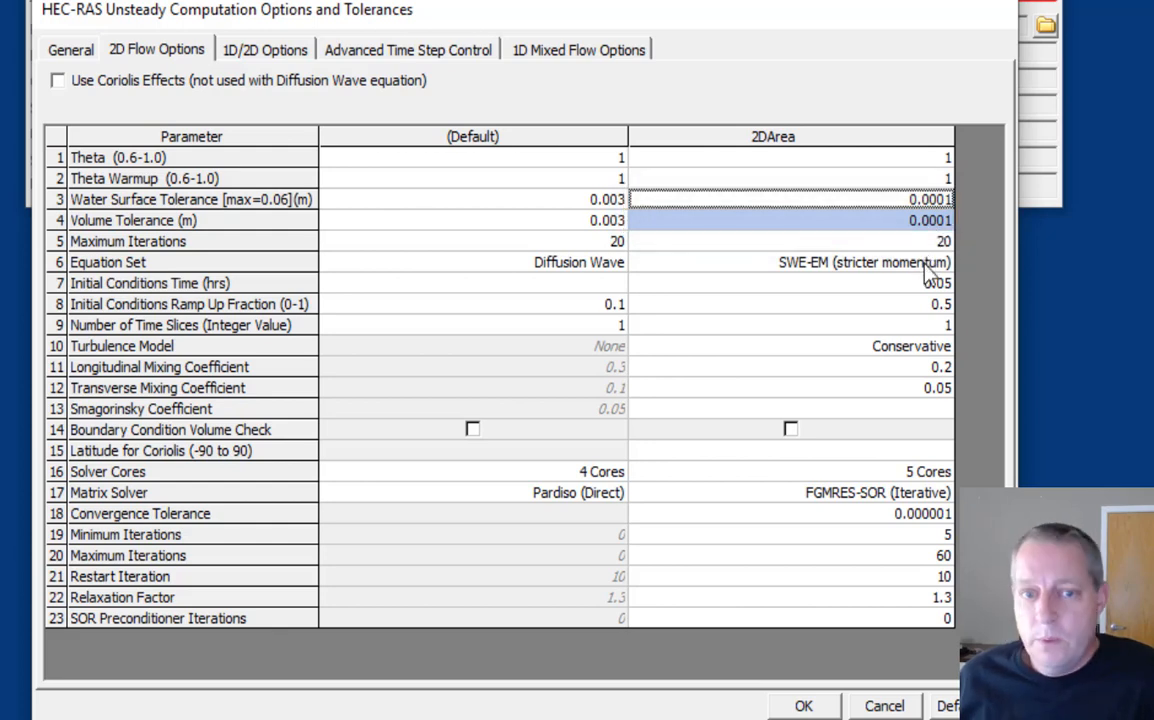
pyautogui.click(932, 262)
pyautogui.click(938, 266)
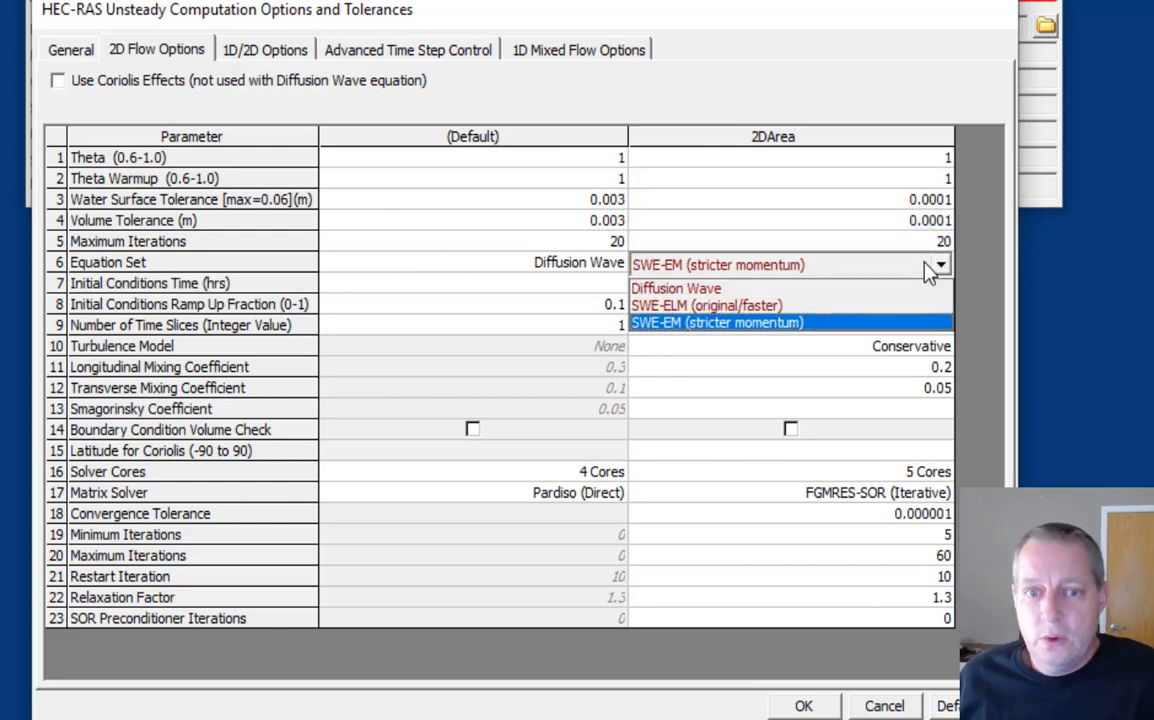
pyautogui.click(895, 306)
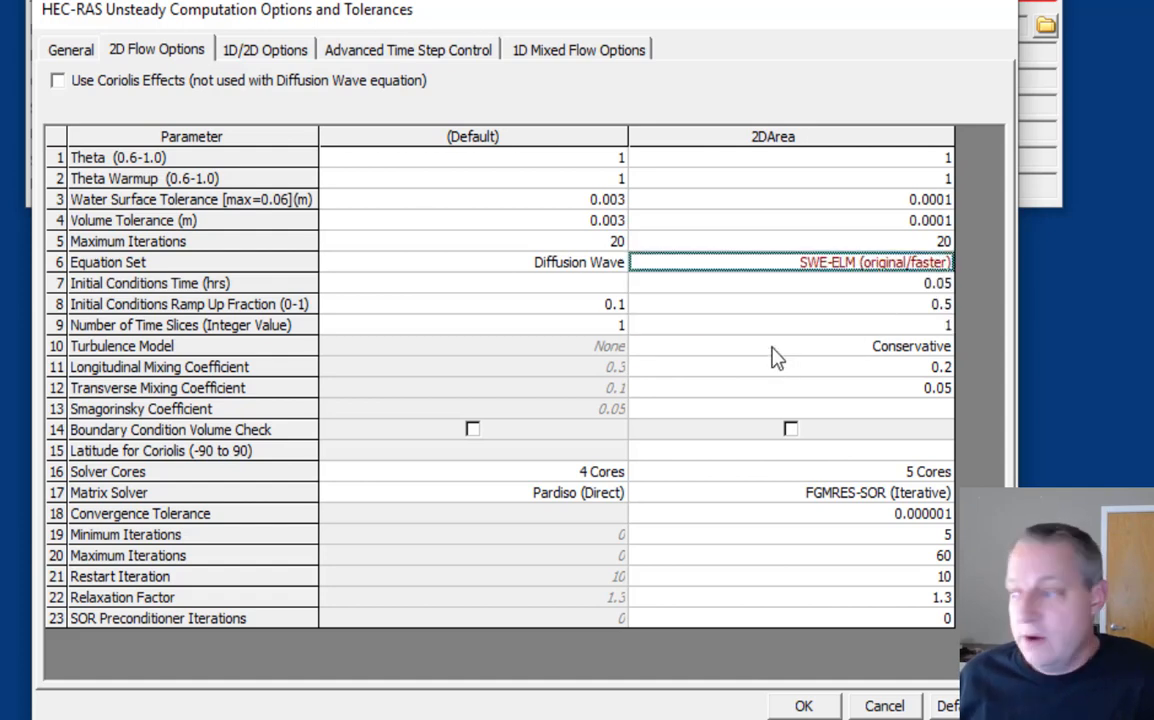
# Set the 2DArea initial conditions time to 0.03 hrs and its solver cores to 2, and accept the computation options
pyautogui.click(946, 283)
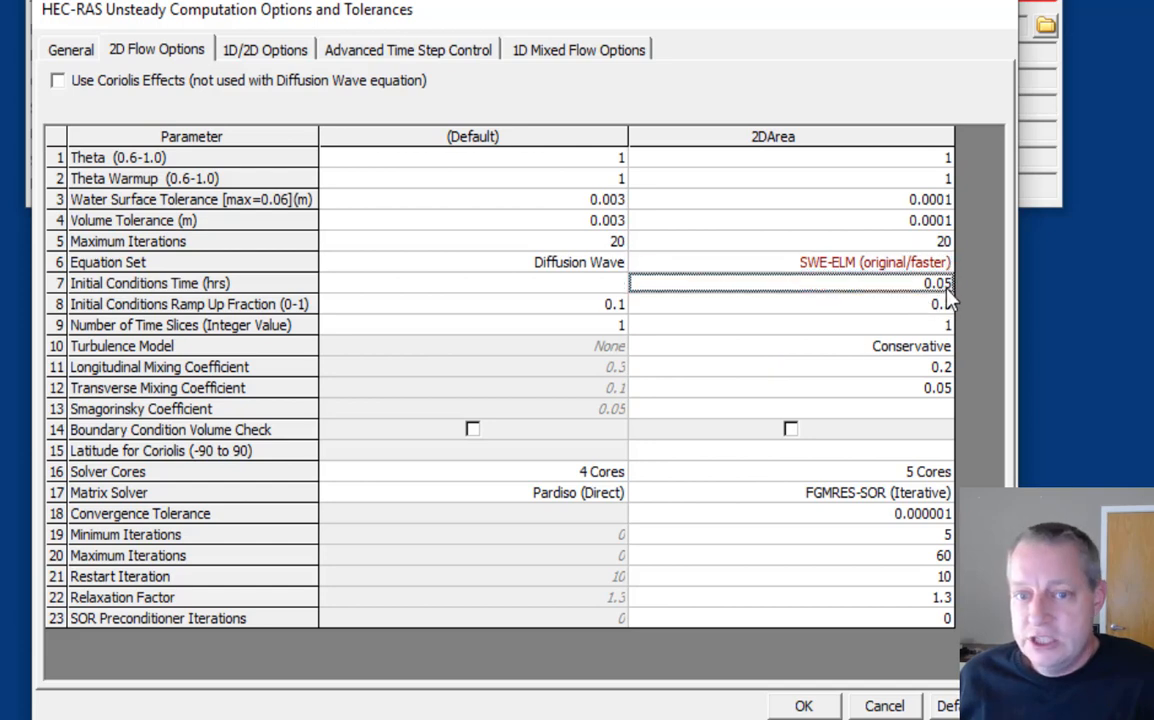
pyautogui.moveTo(946, 283); pyautogui.dragTo(962, 289)
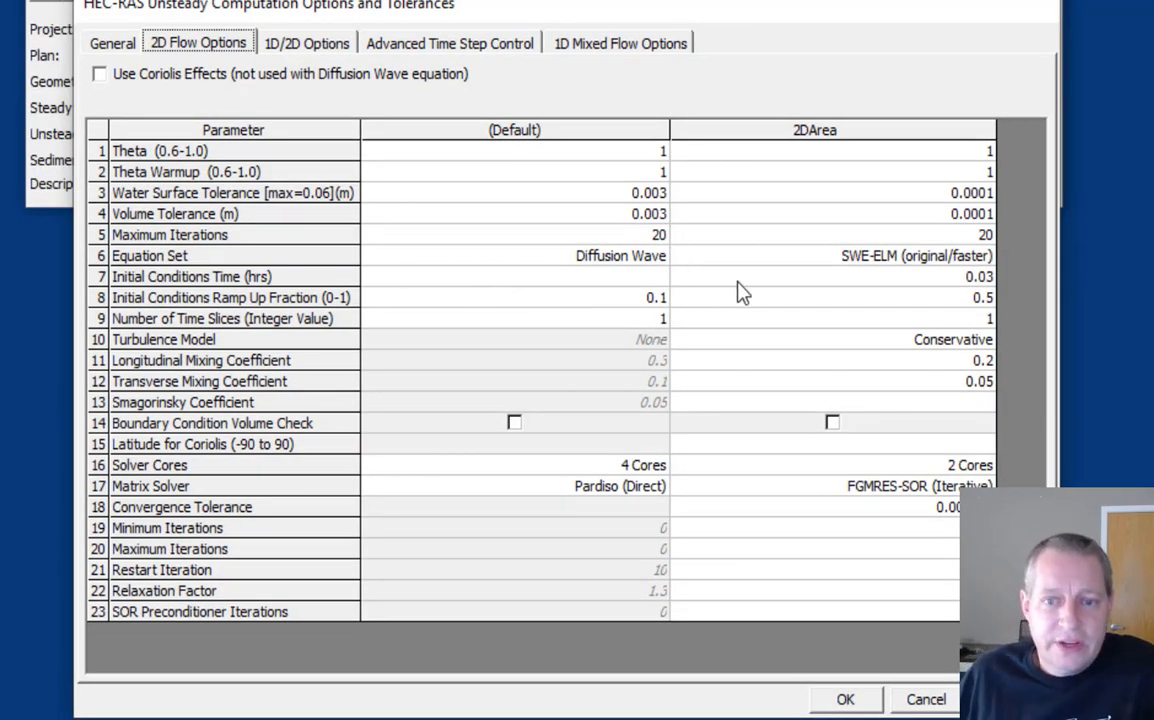
pyautogui.moveTo(745, 280); pyautogui.dragTo(810, 312)
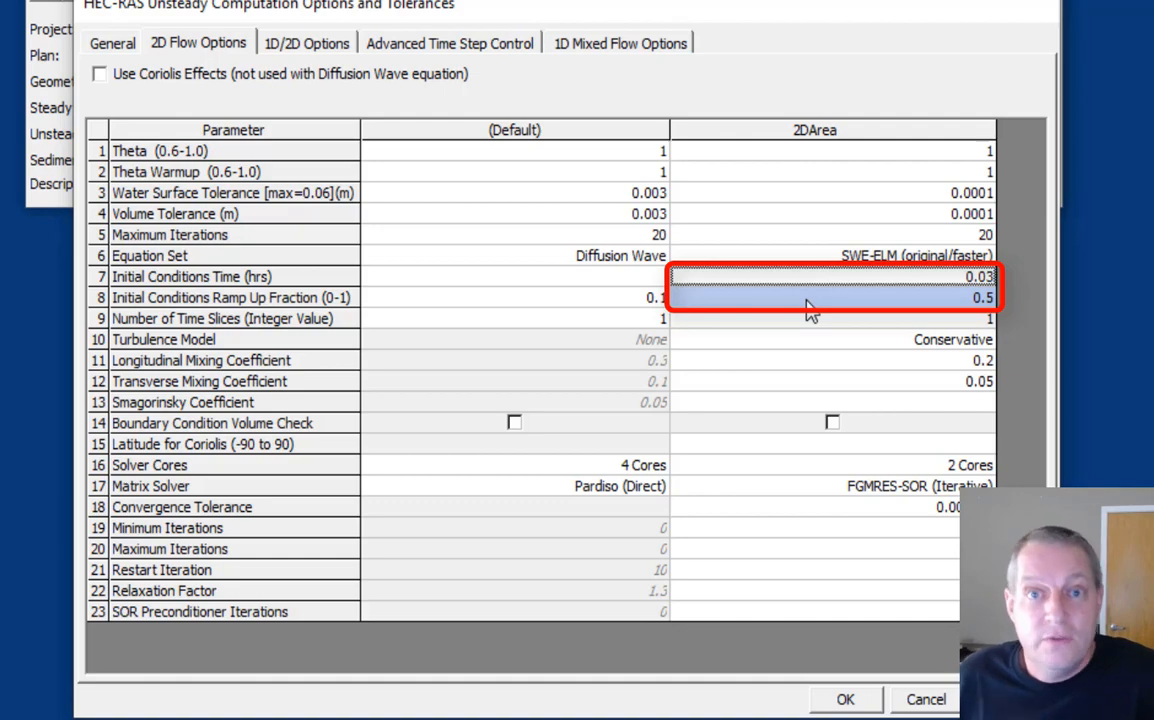
pyautogui.click(844, 699)
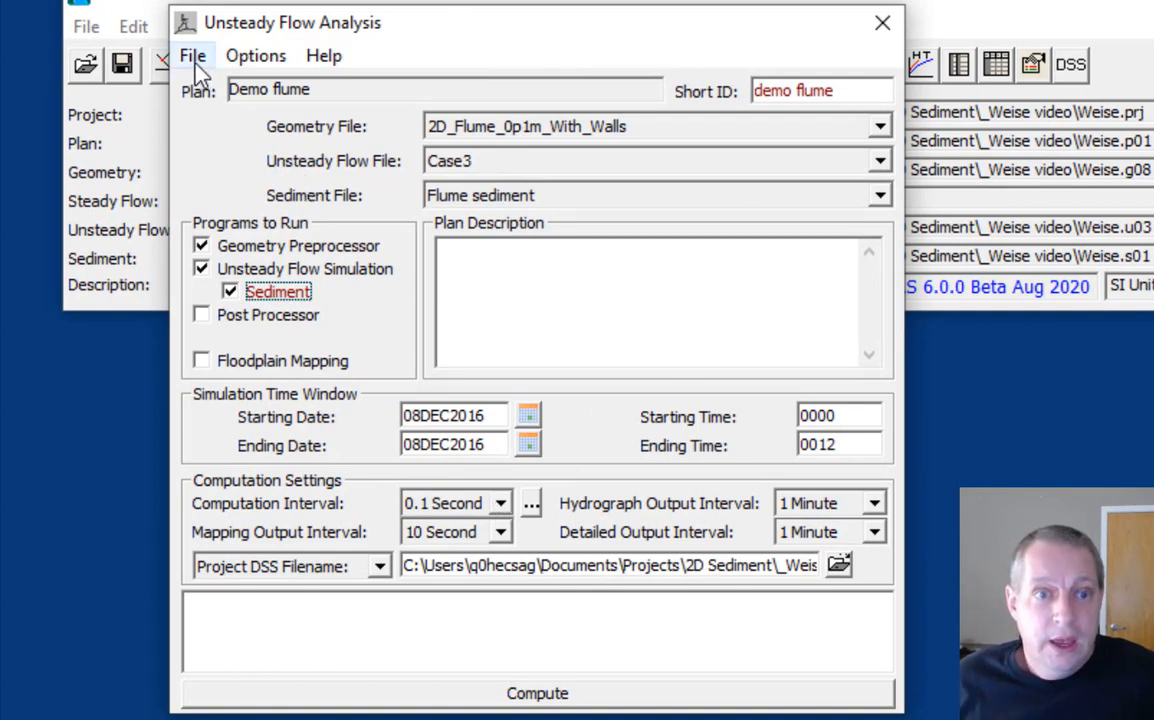
# Compute the Demo flume plan, then close the finished computation and Unsteady Flow Analysis windows
pyautogui.click(440, 697)
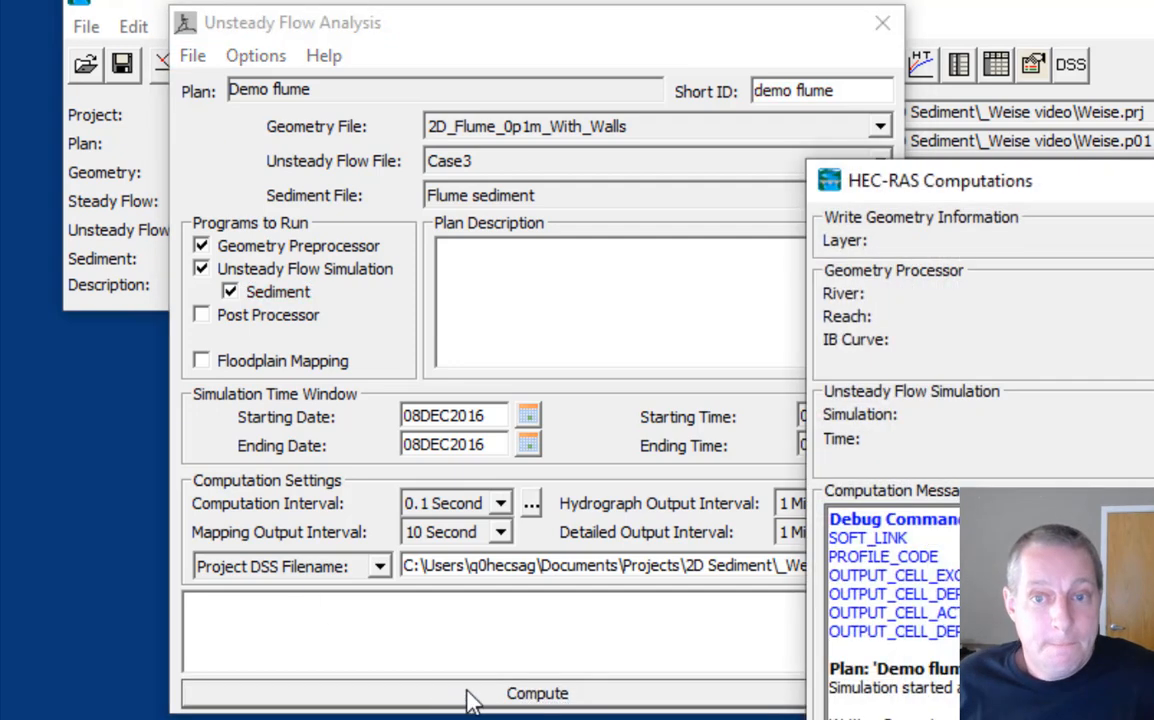
pyautogui.moveTo(1150, 181); pyautogui.dragTo(909, 63)
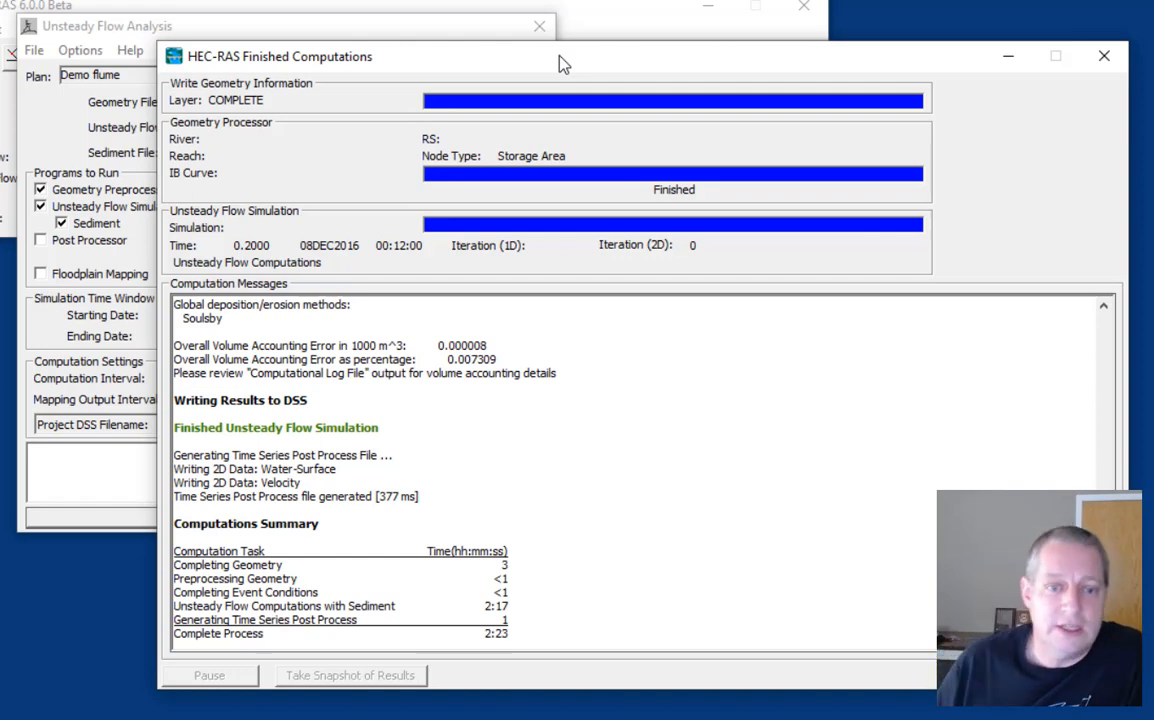
pyautogui.click(1073, 675)
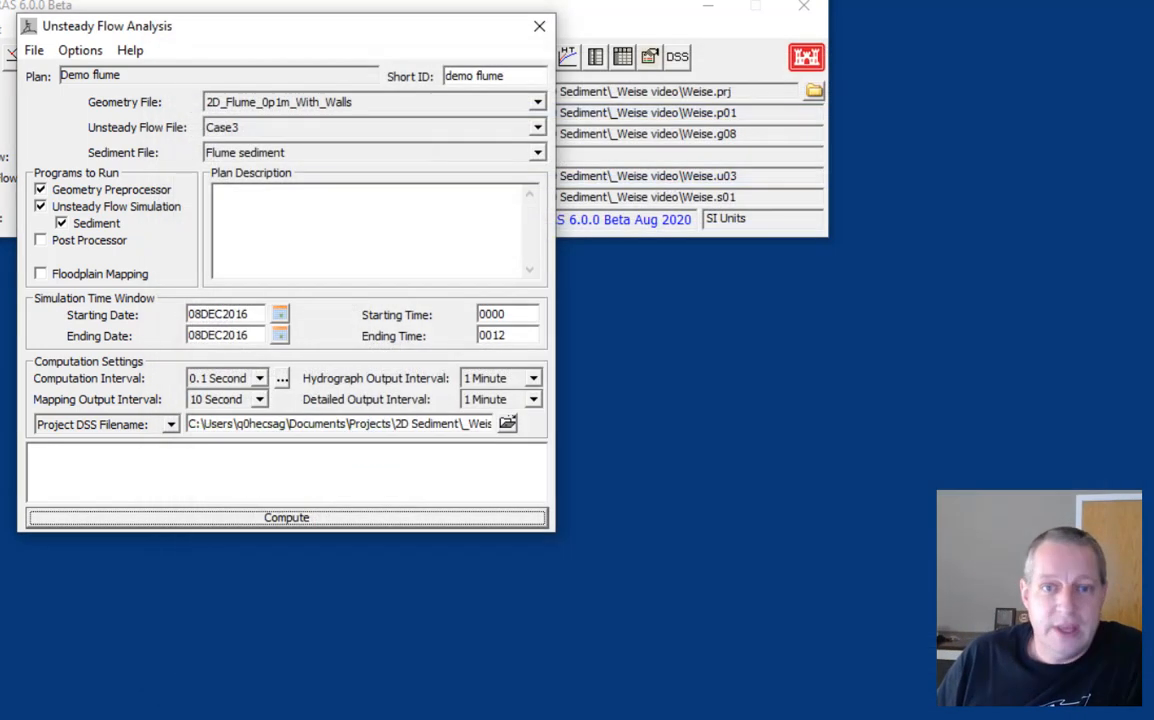
pyautogui.click(540, 26)
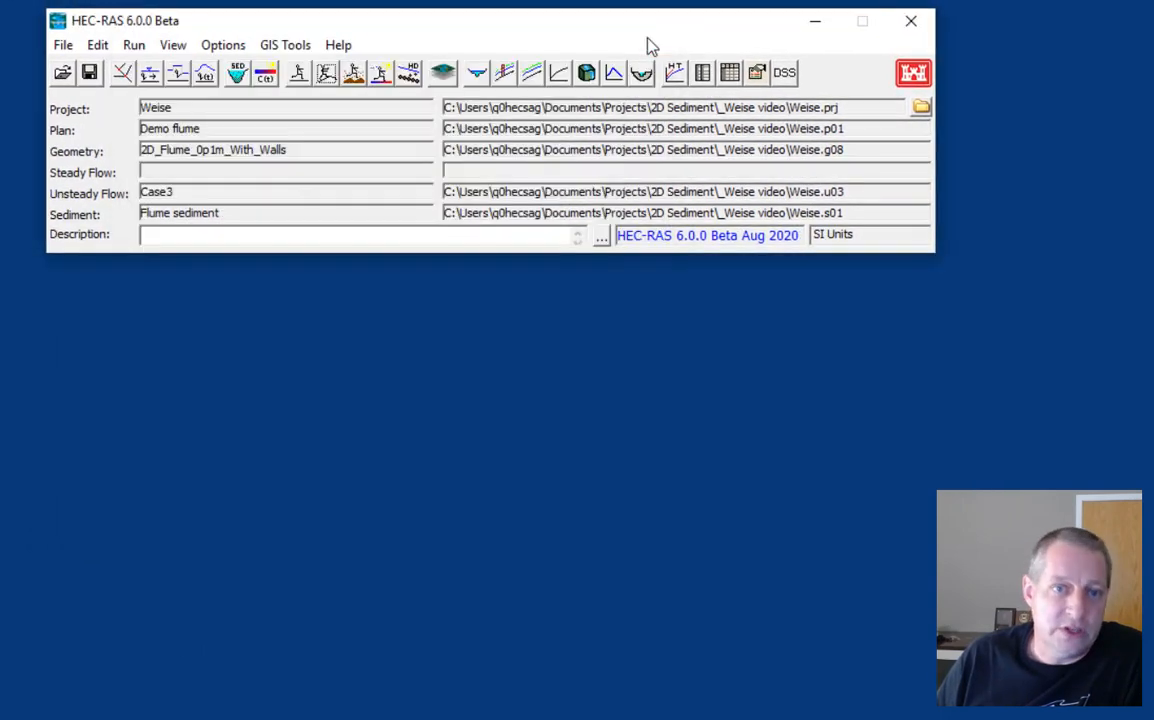
# In RAS Mapper, hide the Results Manual results and display the maximum velocity map of the demo flume results
pyautogui.click(443, 73)
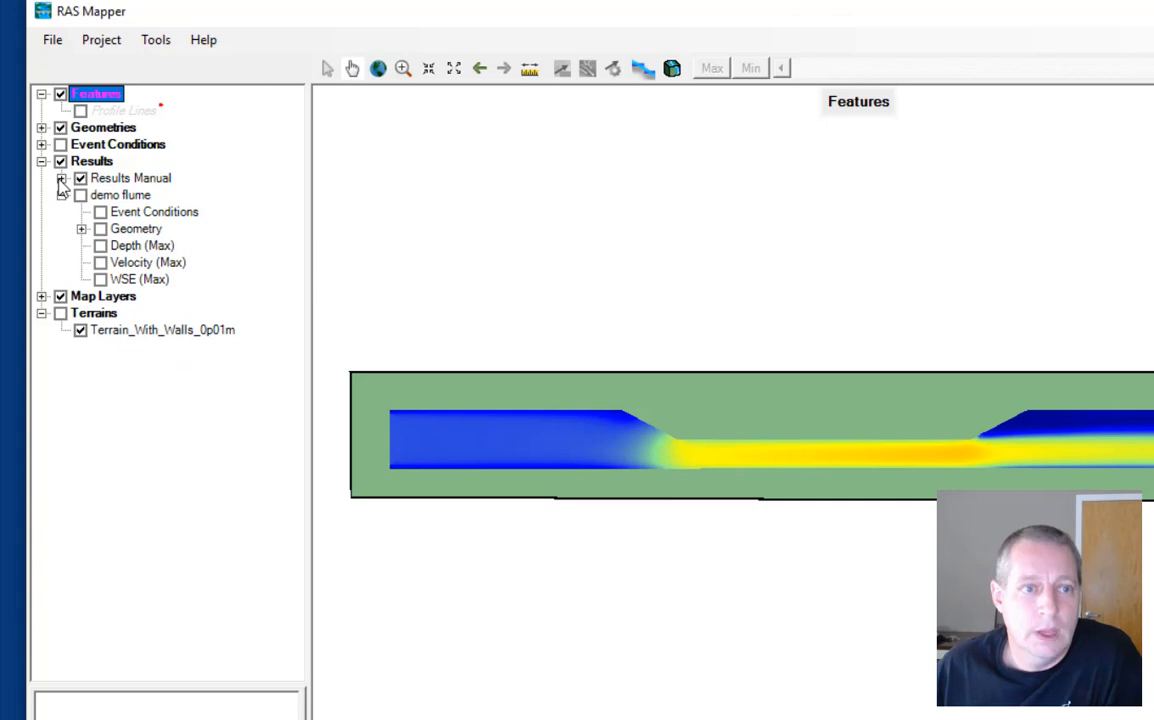
pyautogui.click(61, 178)
pyautogui.click(100, 245)
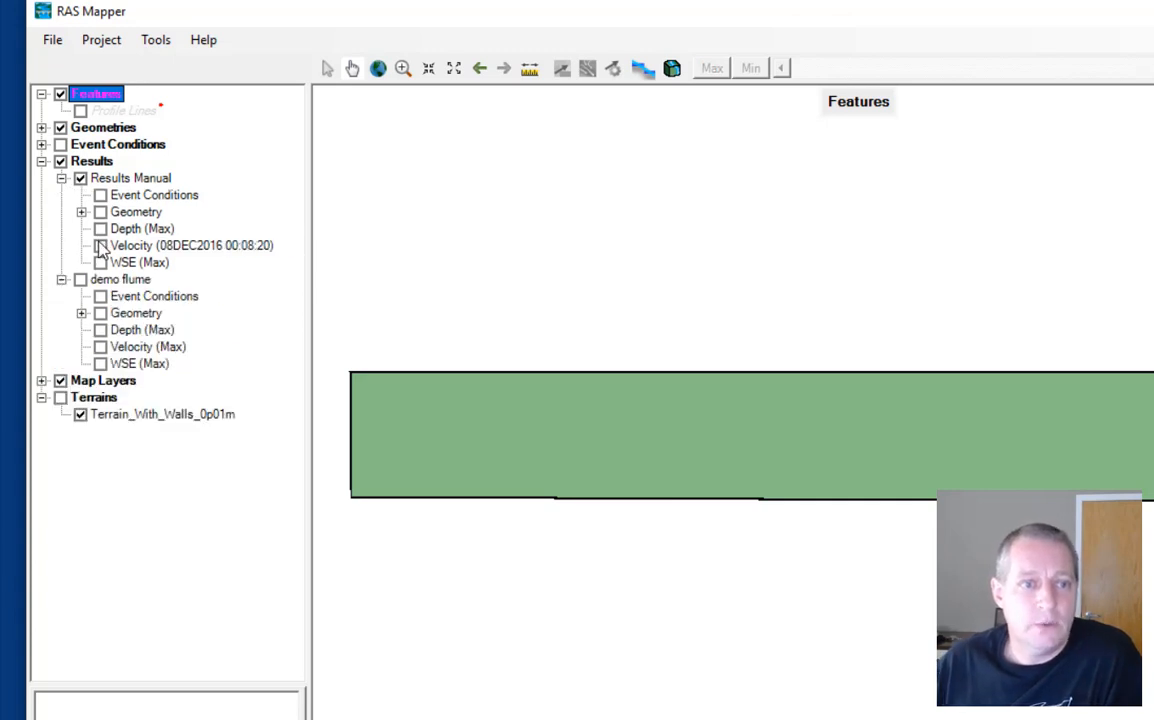
pyautogui.click(80, 178)
pyautogui.click(80, 279)
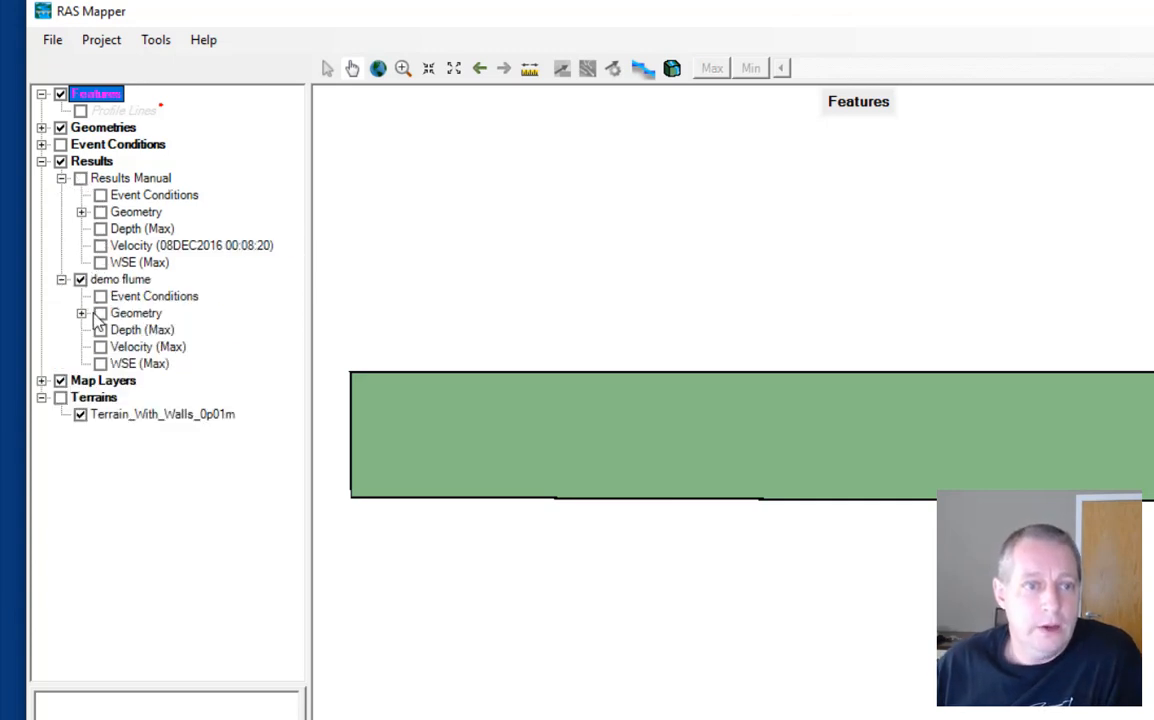
pyautogui.click(100, 347)
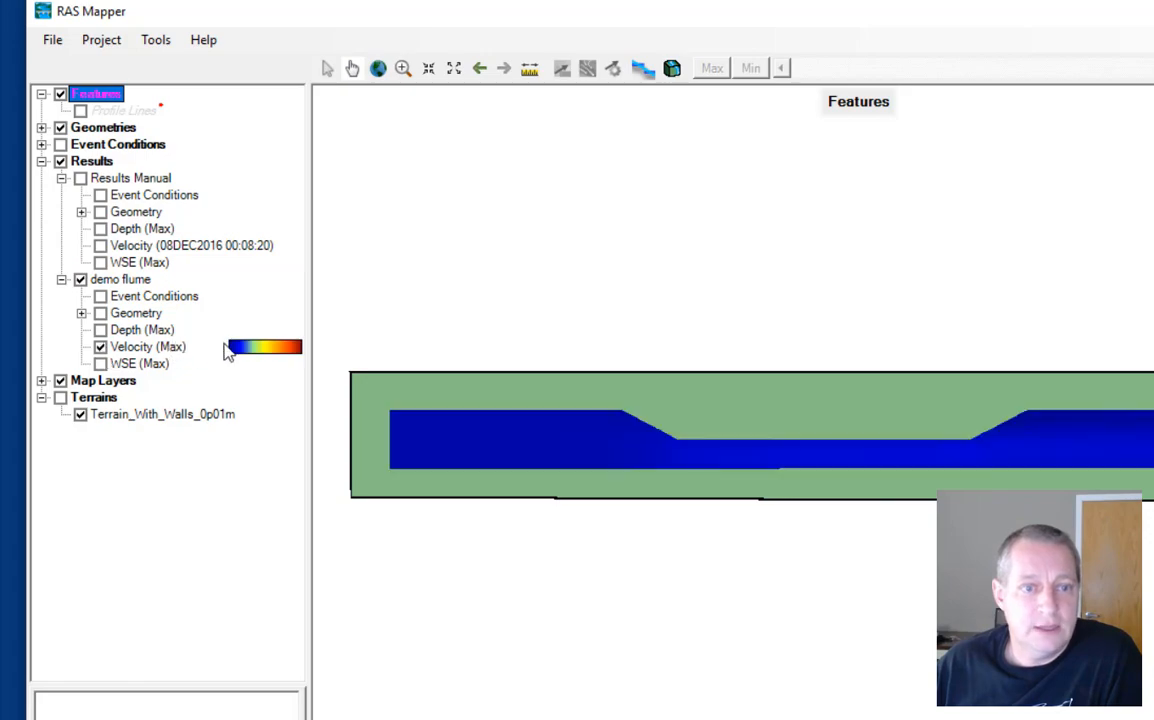
# Set the maximum of the demo flume velocity layer's color ramp to 2, regenerate the ramp values and close the layer properties
pyautogui.rightClick(249, 348)
pyautogui.click(270, 357)
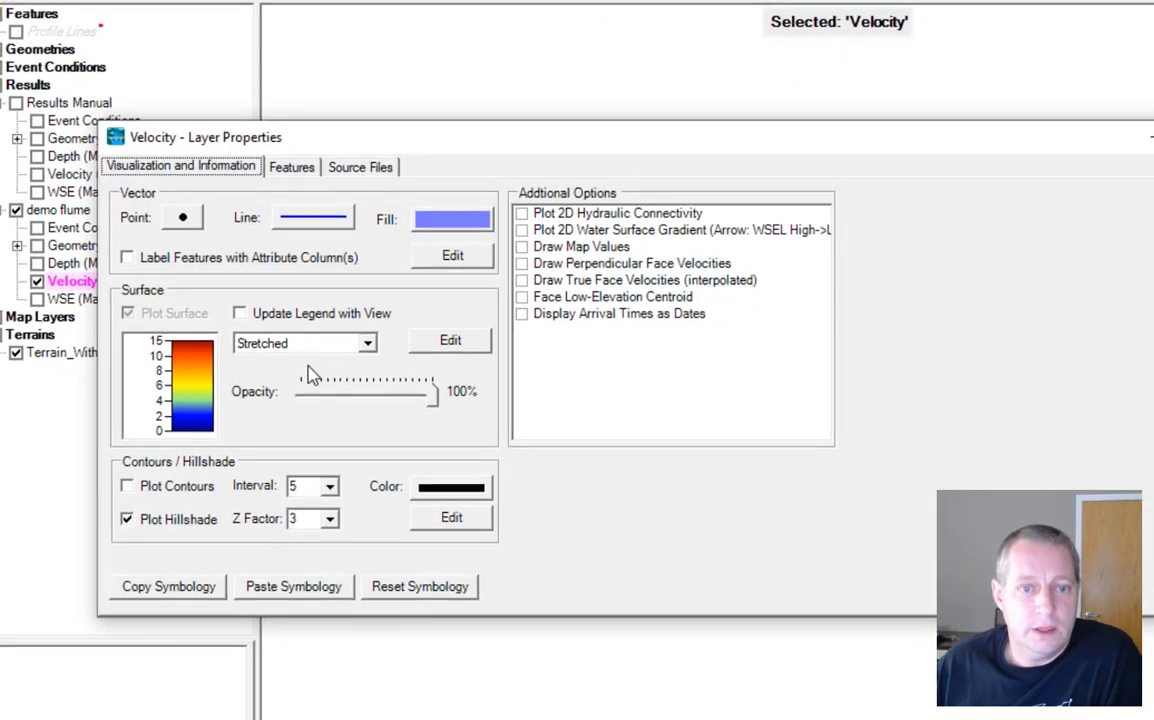
pyautogui.click(450, 340)
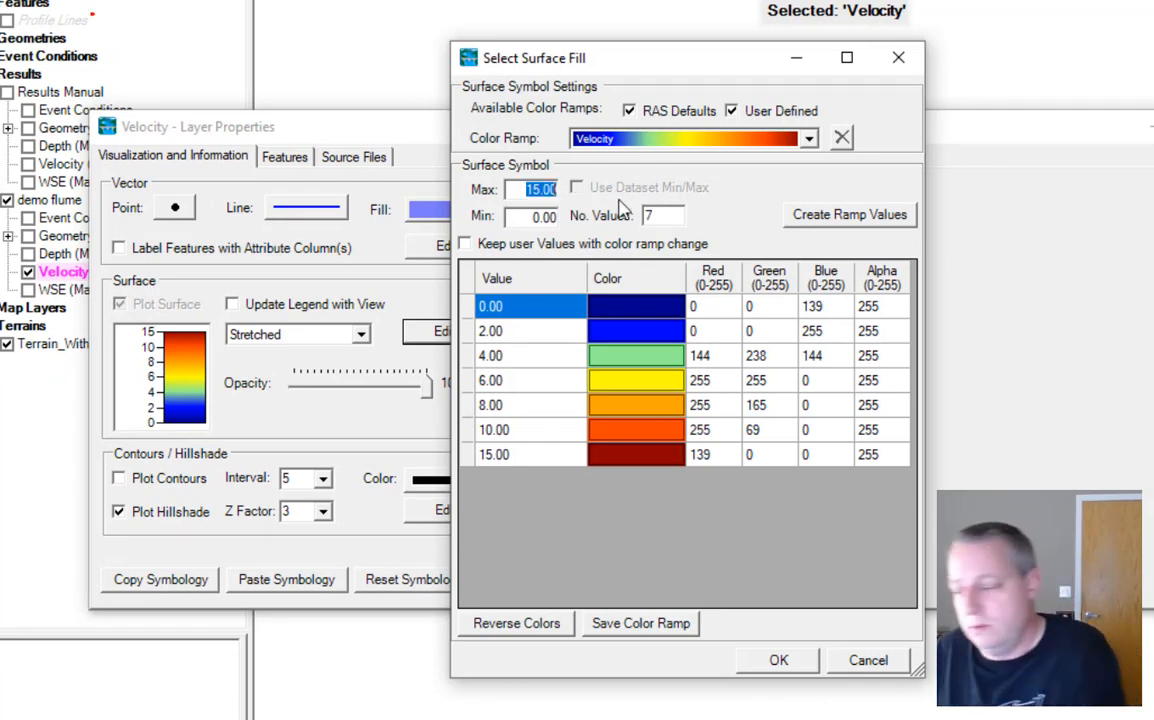
pyautogui.write('2')
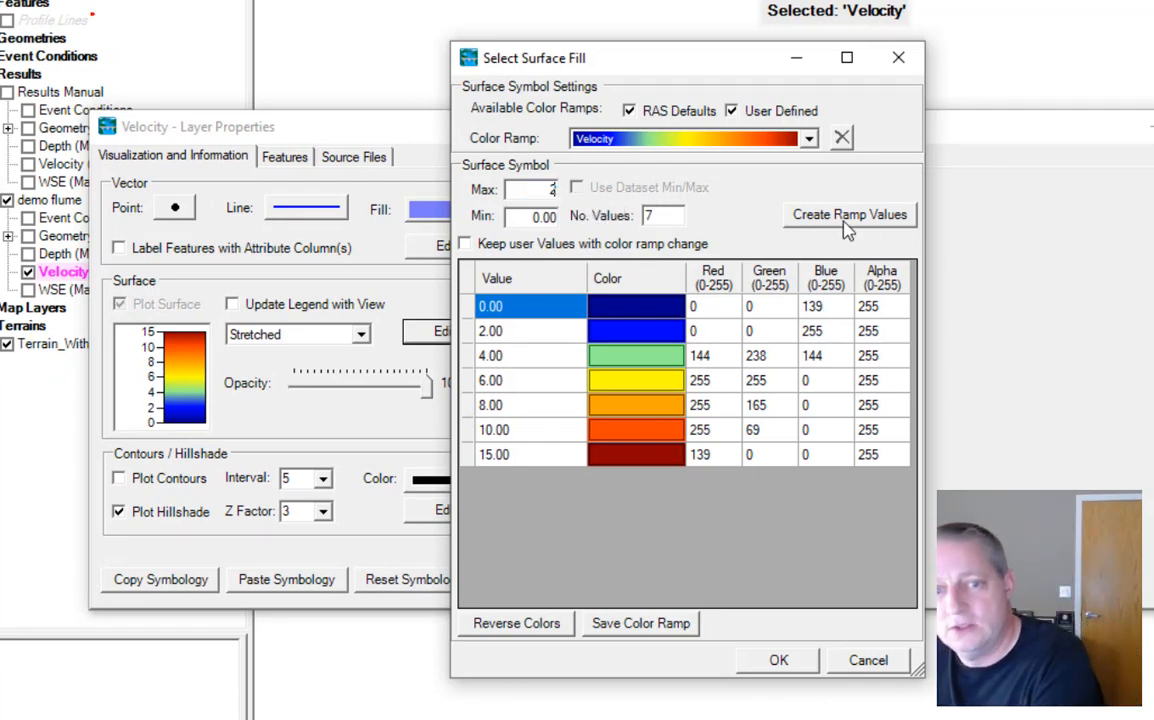
pyautogui.click(860, 214)
pyautogui.click(778, 660)
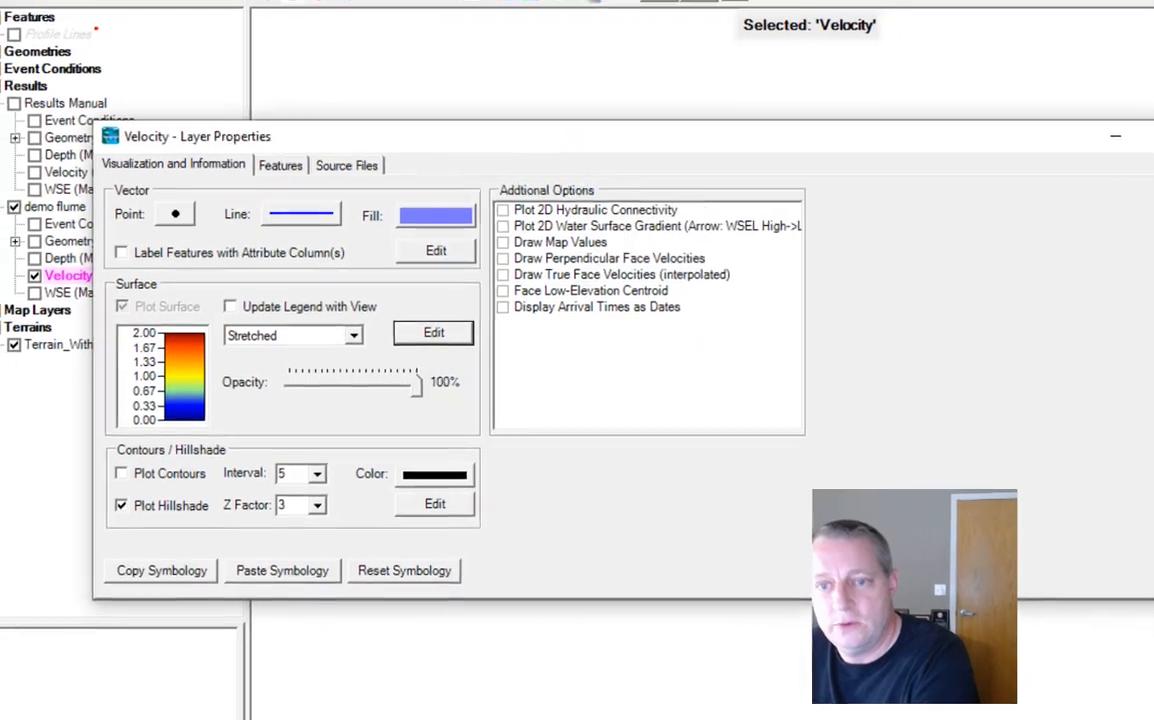
pyautogui.click(1072, 170)
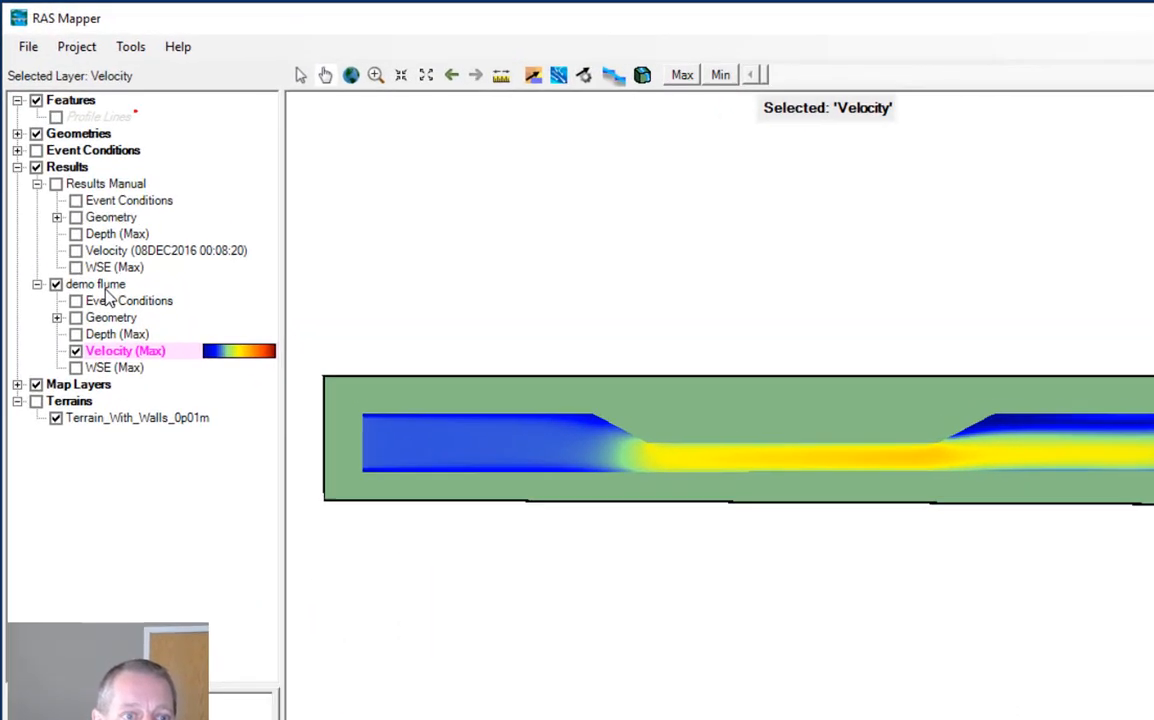
# Start a new results map layer for the demo flume results and browse the available hydraulic map types
pyautogui.rightClick(89, 242)
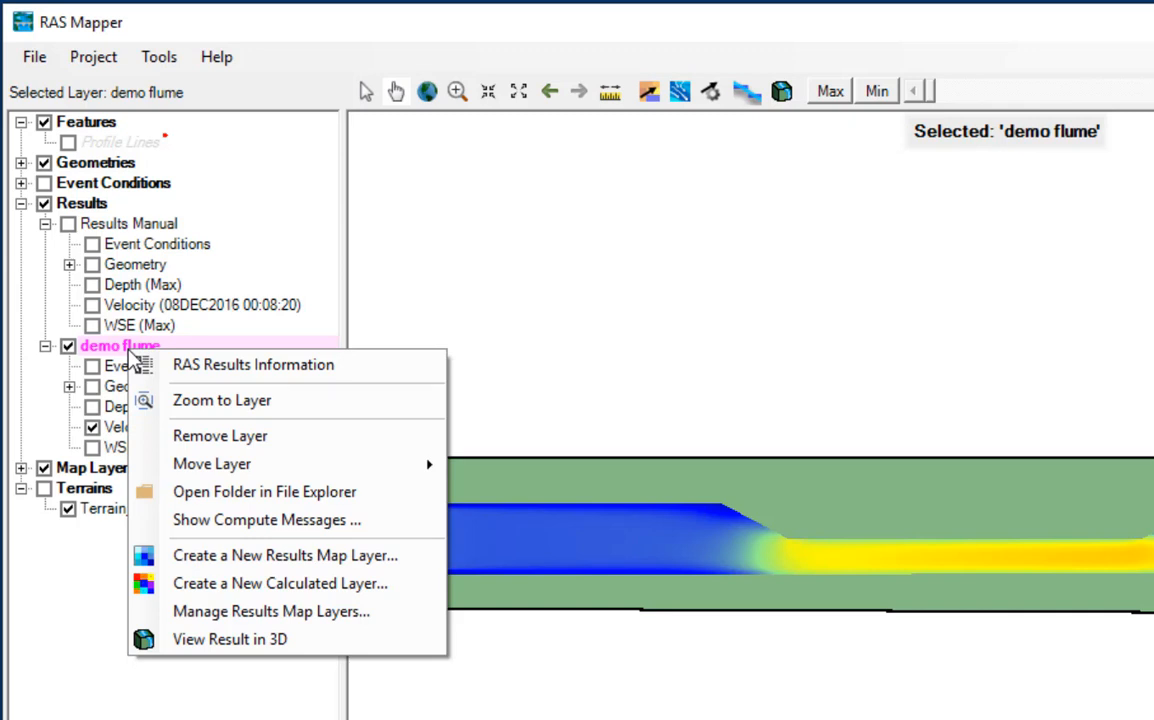
pyautogui.click(195, 557)
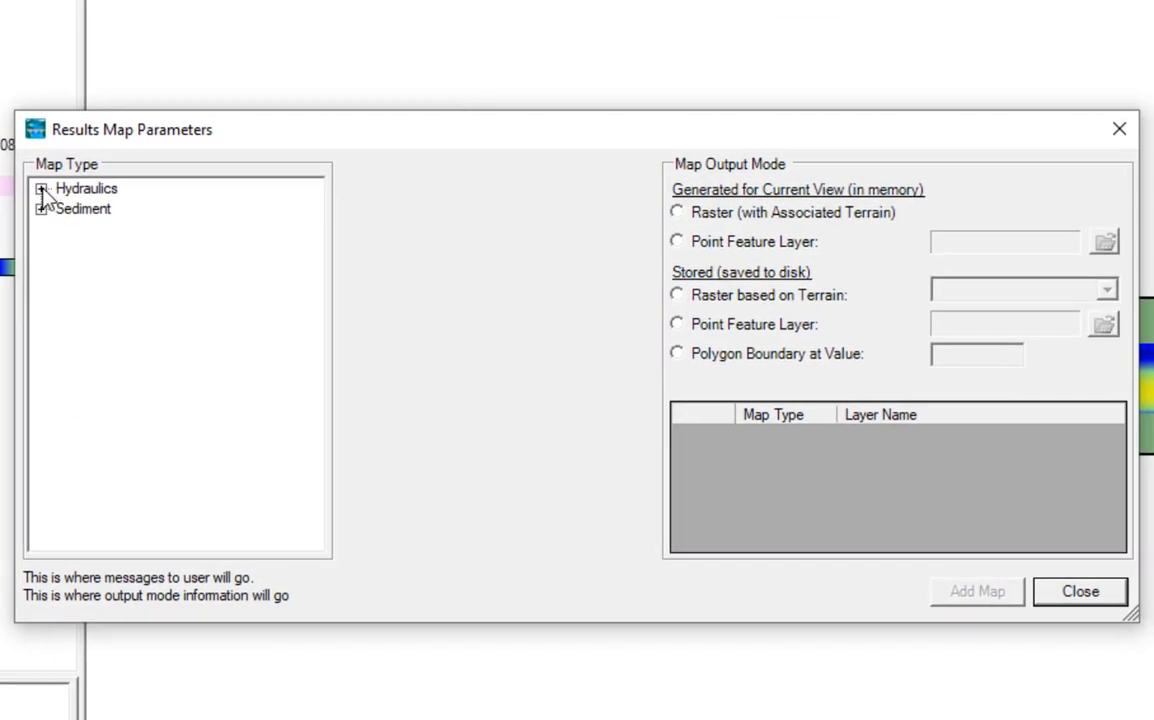
pyautogui.click(41, 189)
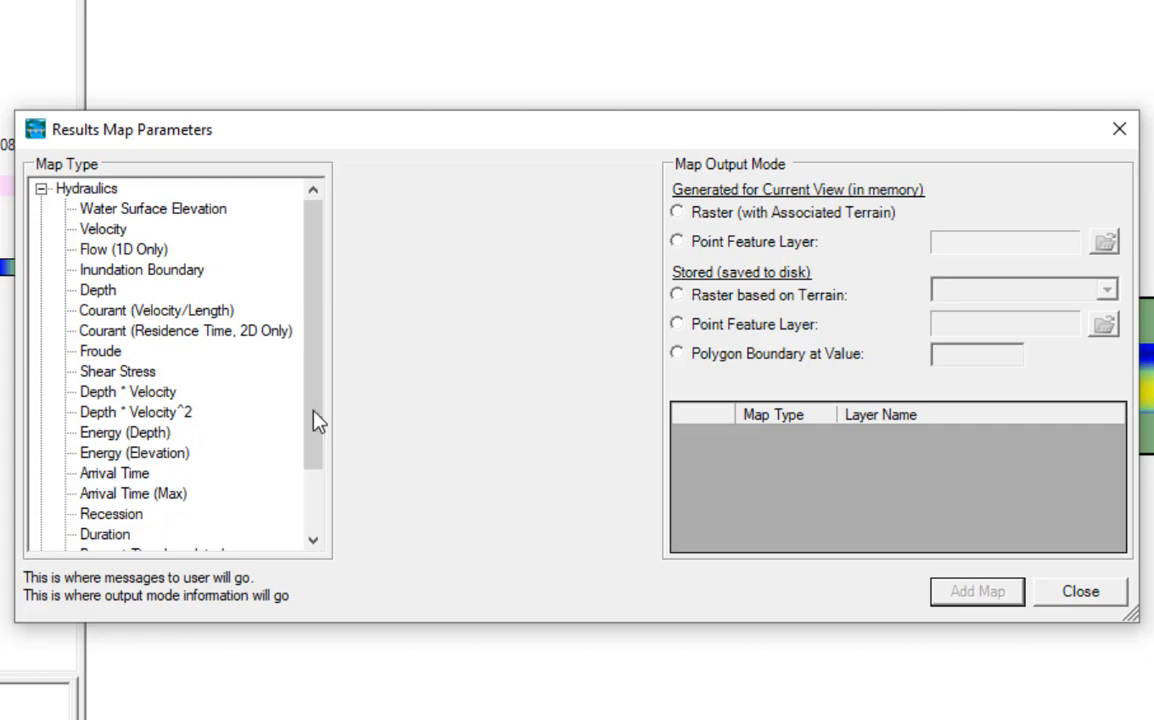
pyautogui.click(127, 314)
pyautogui.scroll(-2, 127, 318)
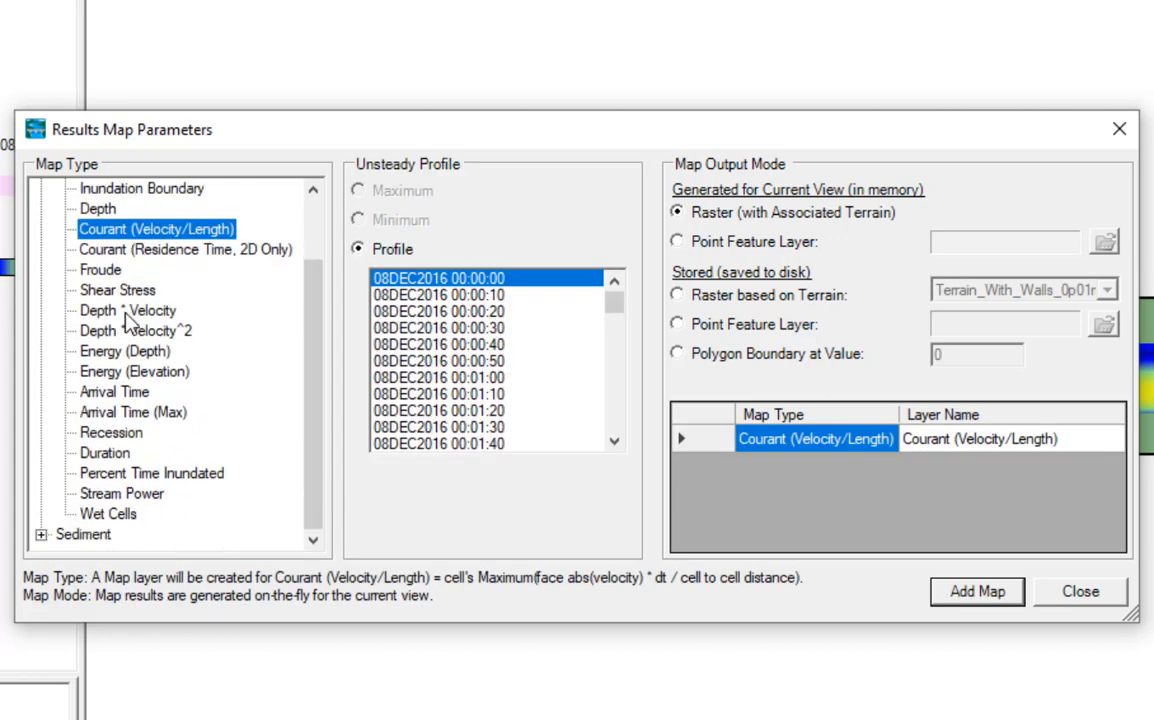
pyautogui.scroll(2, 115, 275)
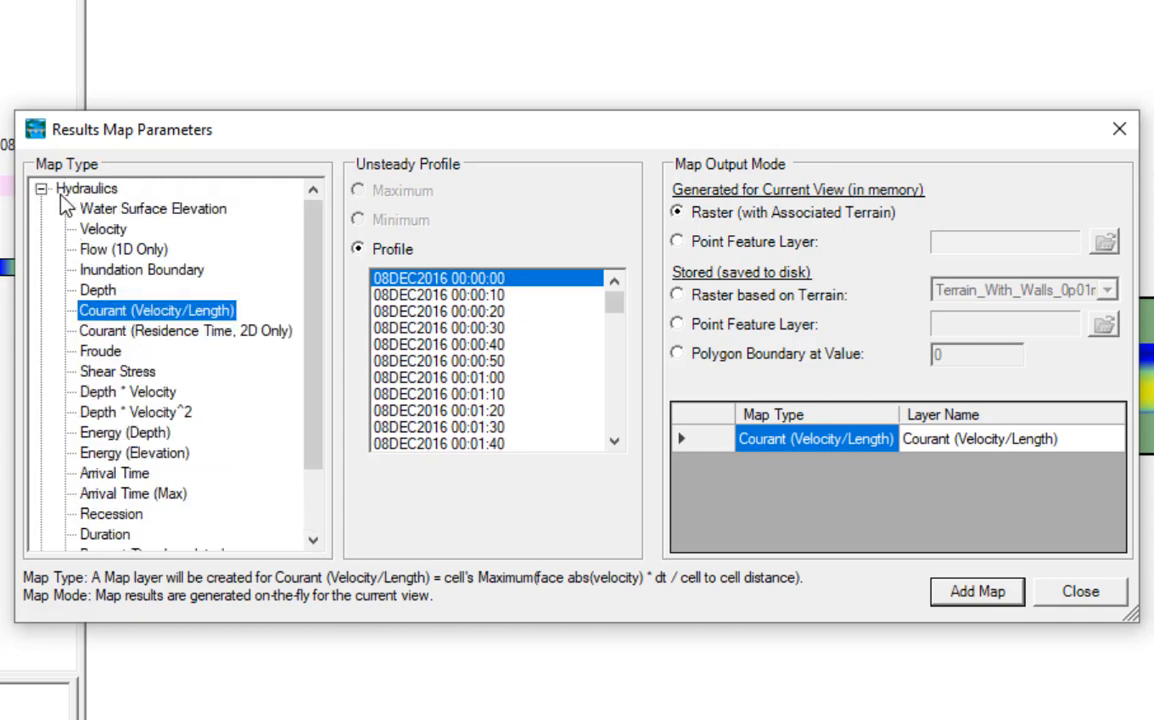
# Collapse the hydraulic map types and expand the Sediment Bed and Sediment Transport types
pyautogui.click(41, 188)
pyautogui.click(41, 209)
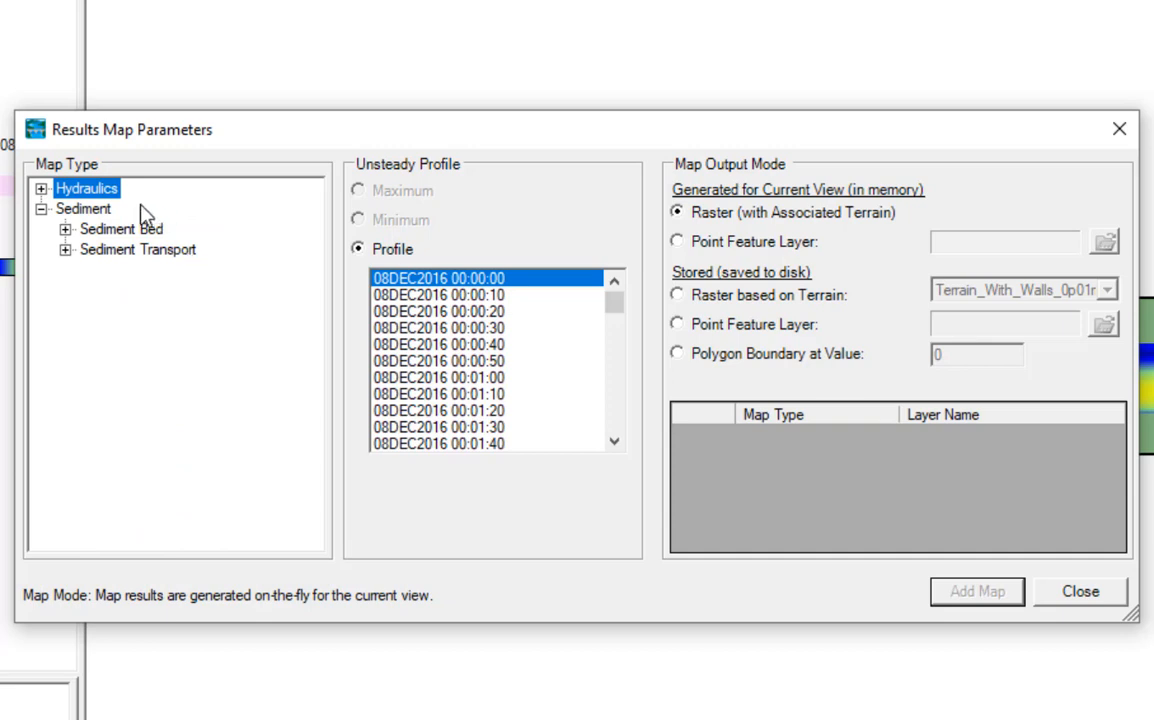
pyautogui.click(65, 229)
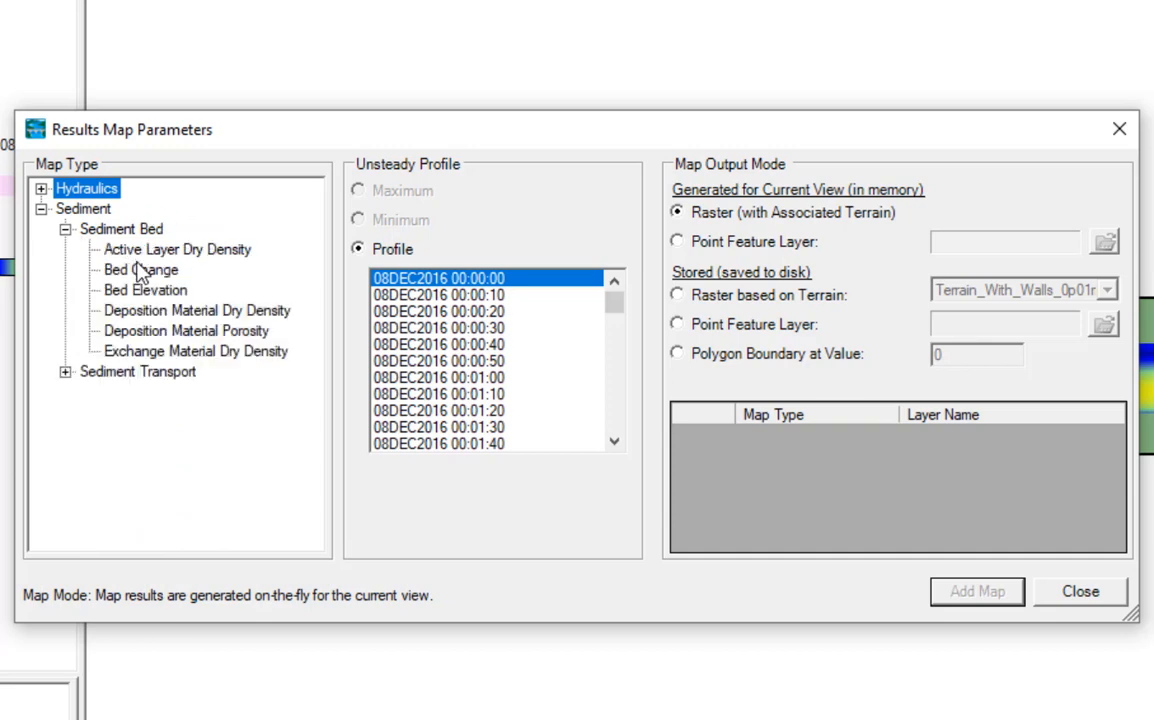
pyautogui.click(65, 373)
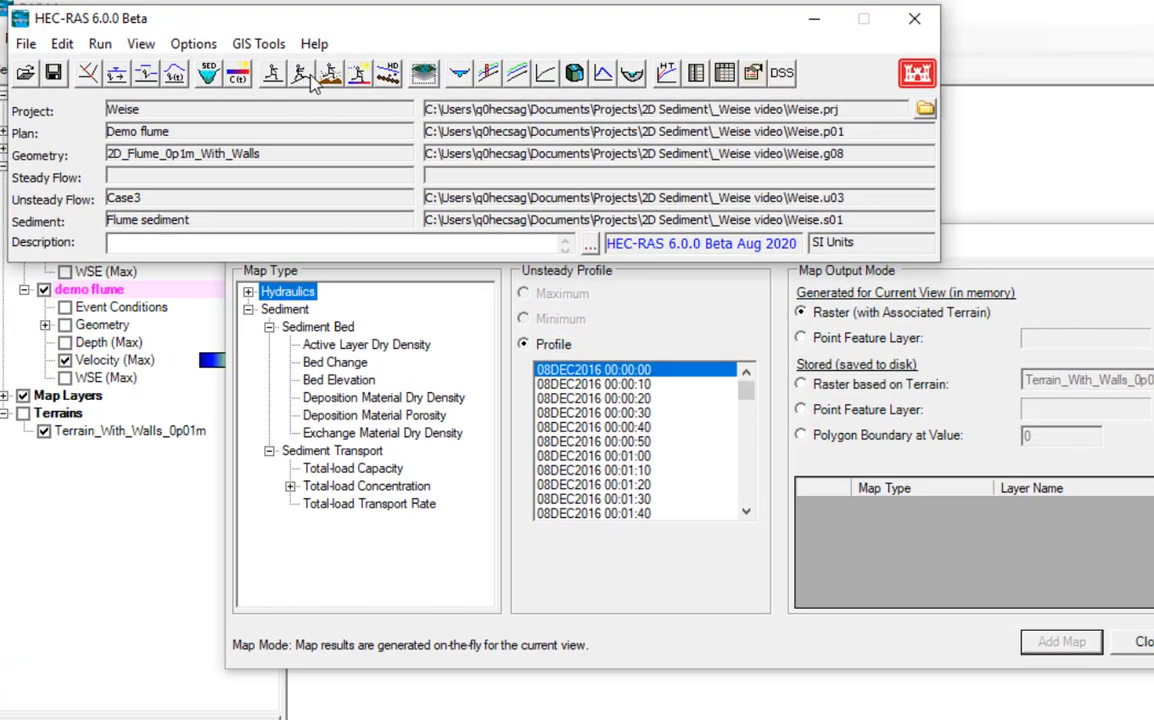
# Switch to the main HEC-RAS window and open the sediment output options of the Demo flume unsteady flow plan
pyautogui.click(303, 74)
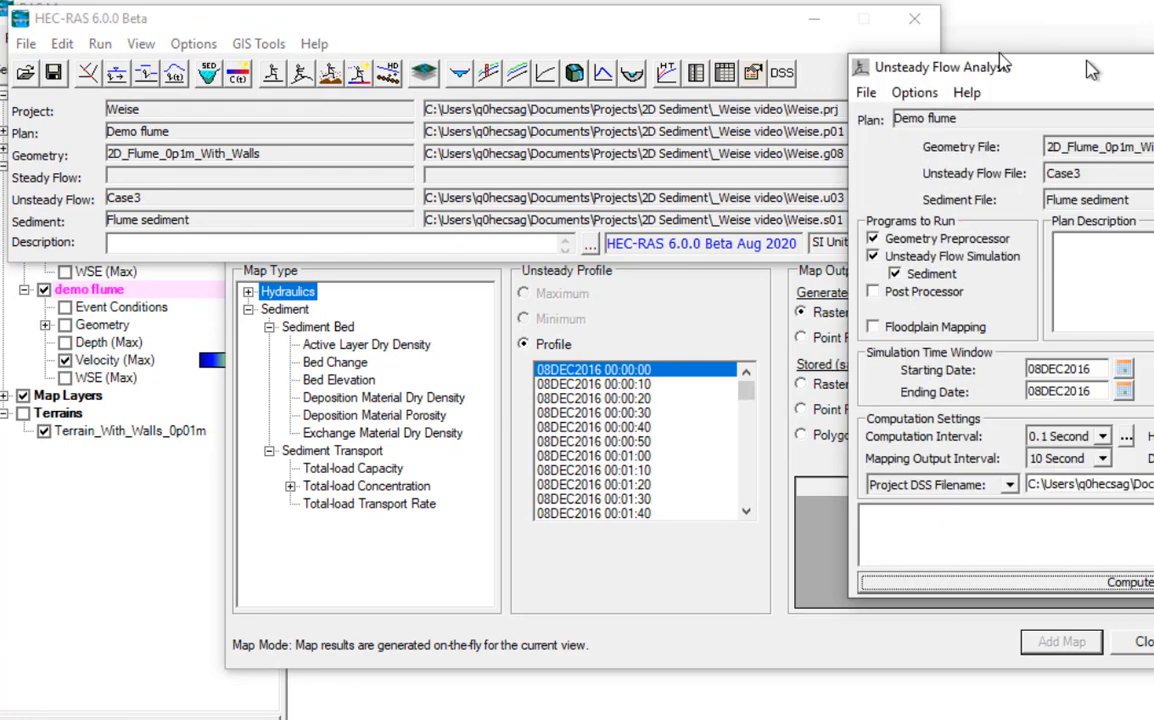
pyautogui.moveTo(920, 41); pyautogui.dragTo(427, 41)
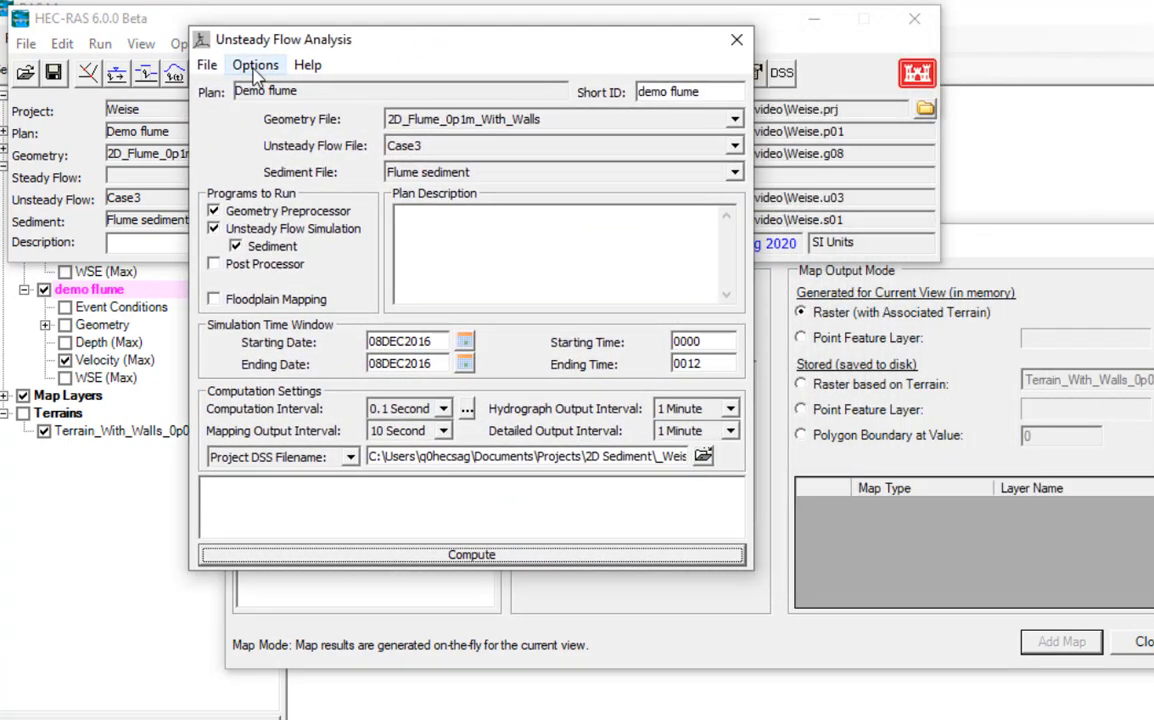
pyautogui.click(254, 70)
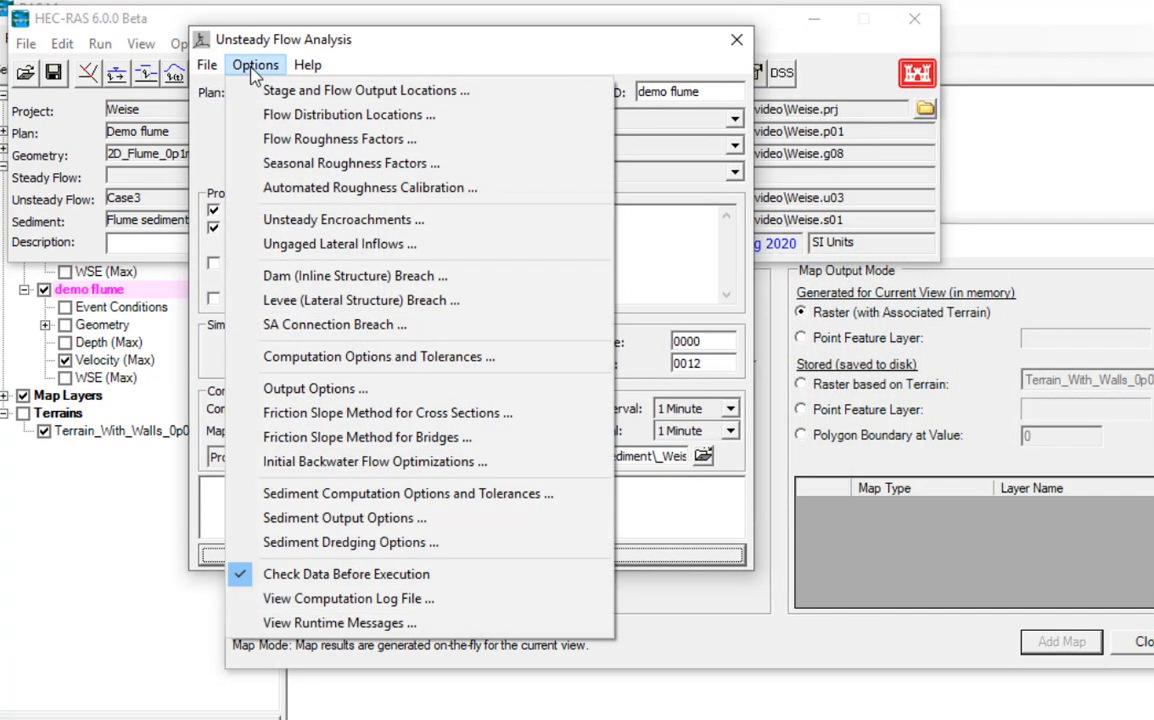
pyautogui.click(295, 518)
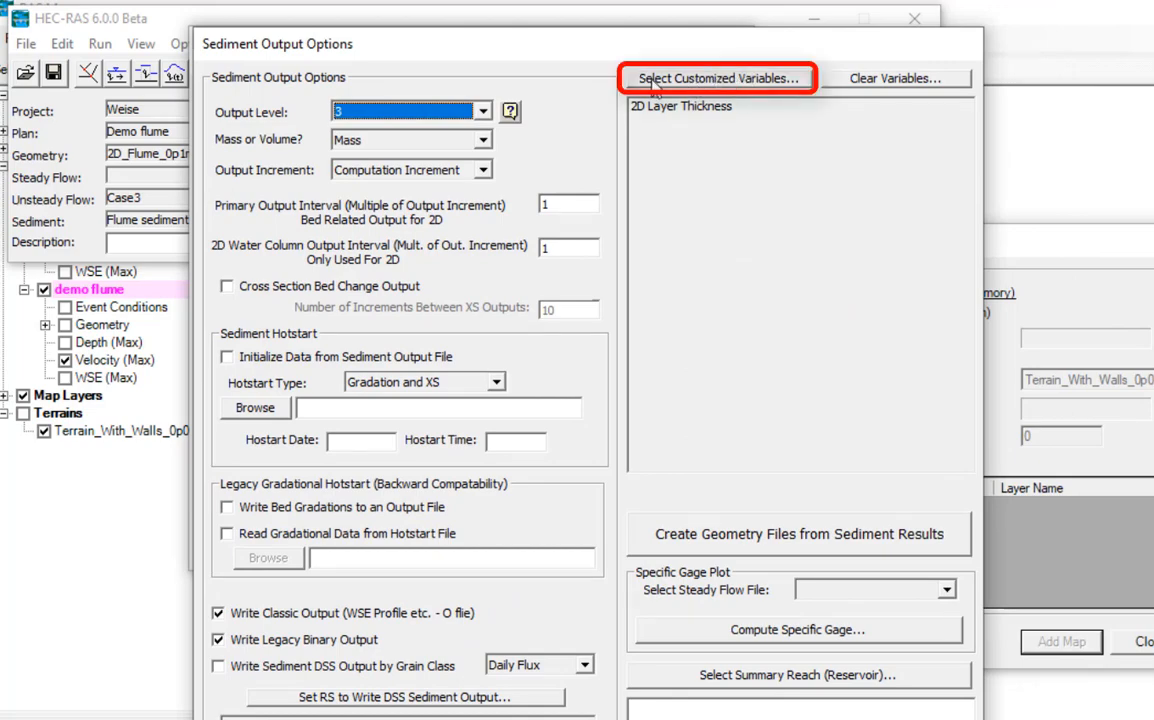
# Review the customized sediment output variables through the 2D entries, accept an empty selection and the output options, and close the Unsteady Flow Analysis
pyautogui.click(694, 84)
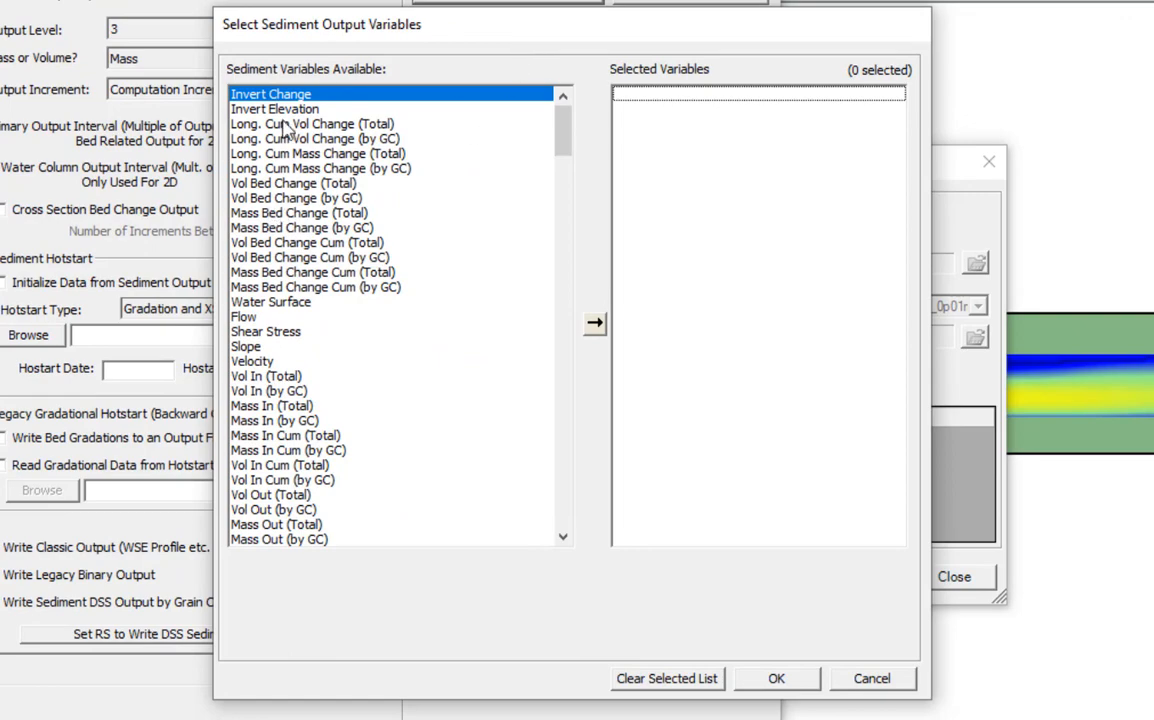
pyautogui.moveTo(570, 140); pyautogui.dragTo(525, 510)
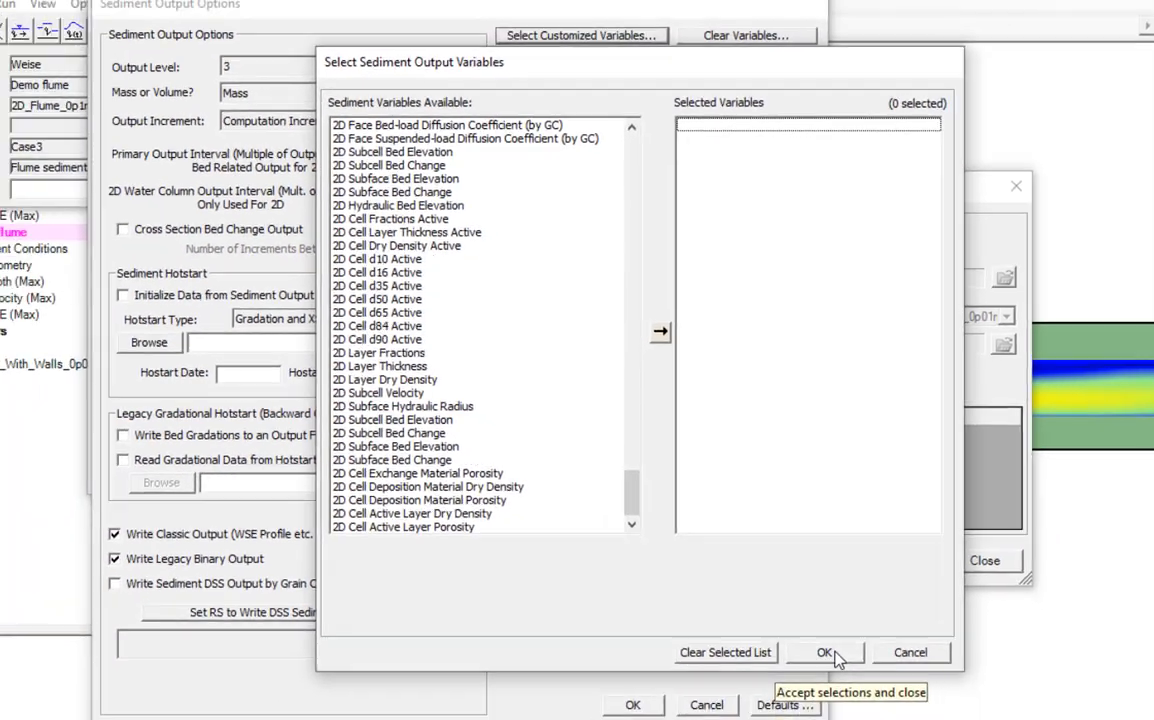
pyautogui.click(826, 652)
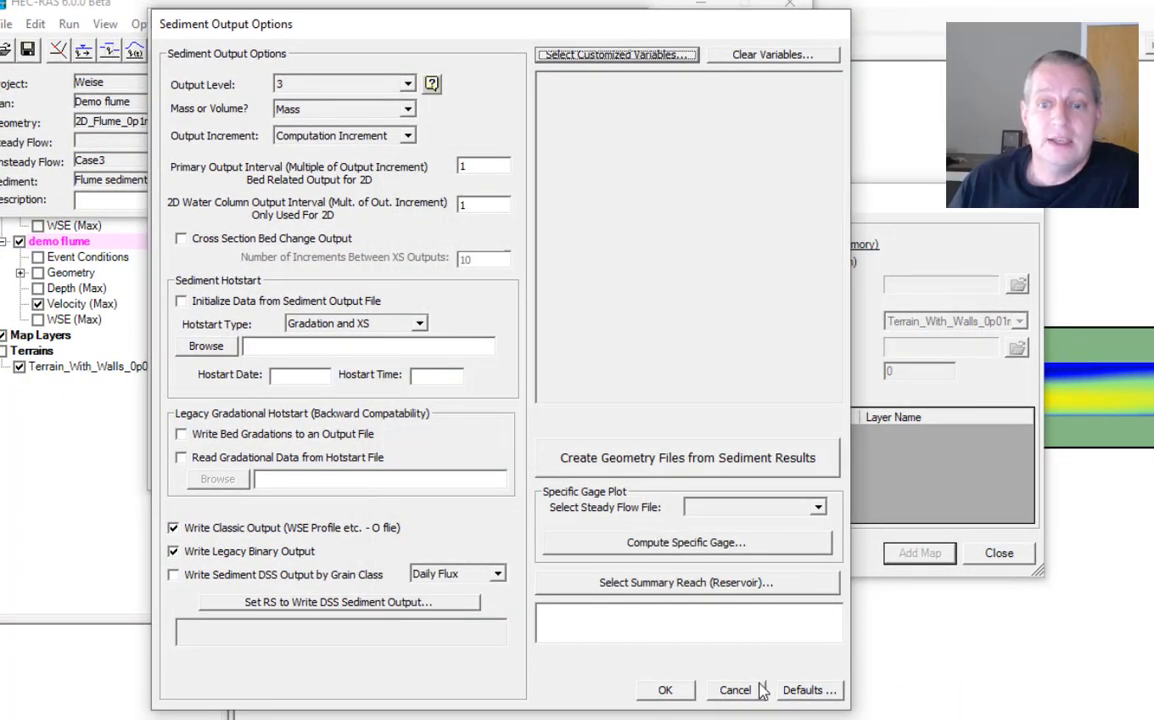
pyautogui.click(665, 690)
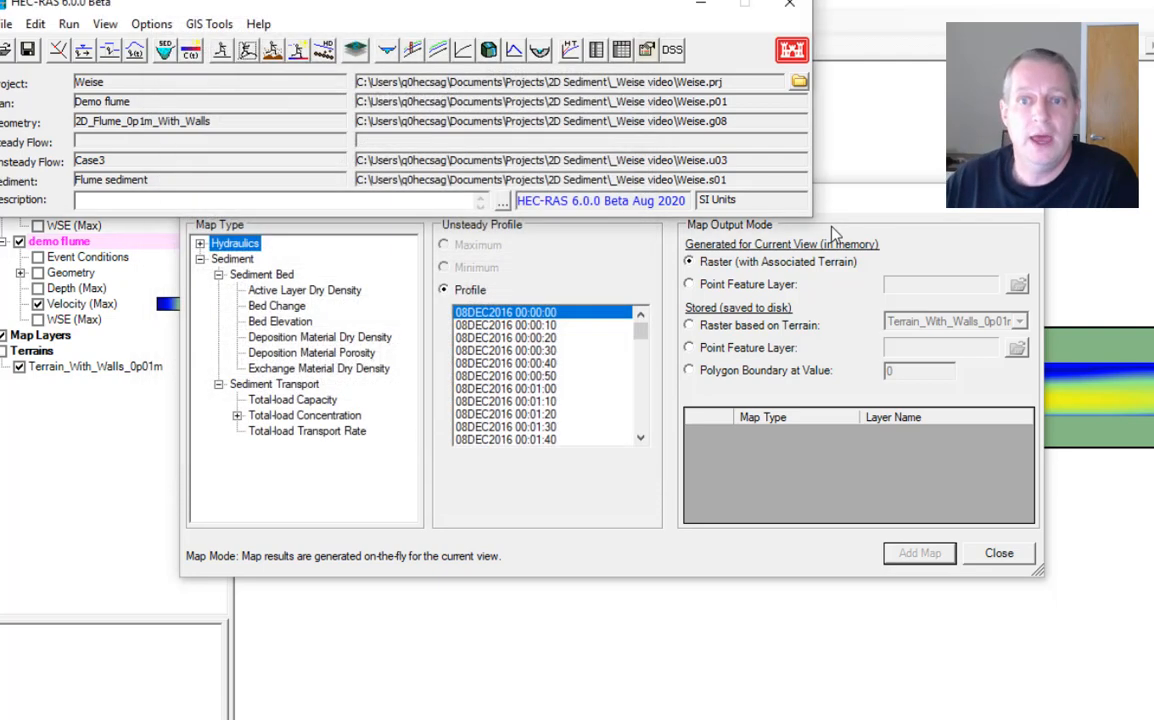
pyautogui.click(633, 21)
# Return to the results map parameters in RAS Mapper and add a Bed Change map to the demo flume results
pyautogui.click(885, 117)
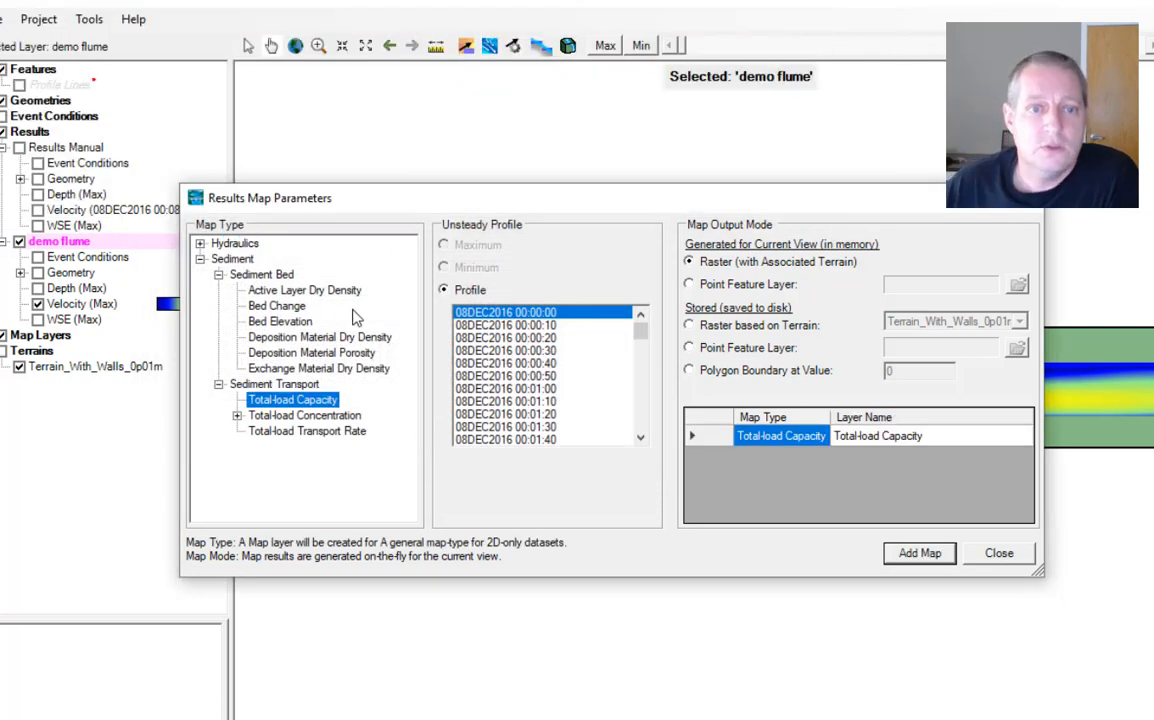
pyautogui.click(277, 305)
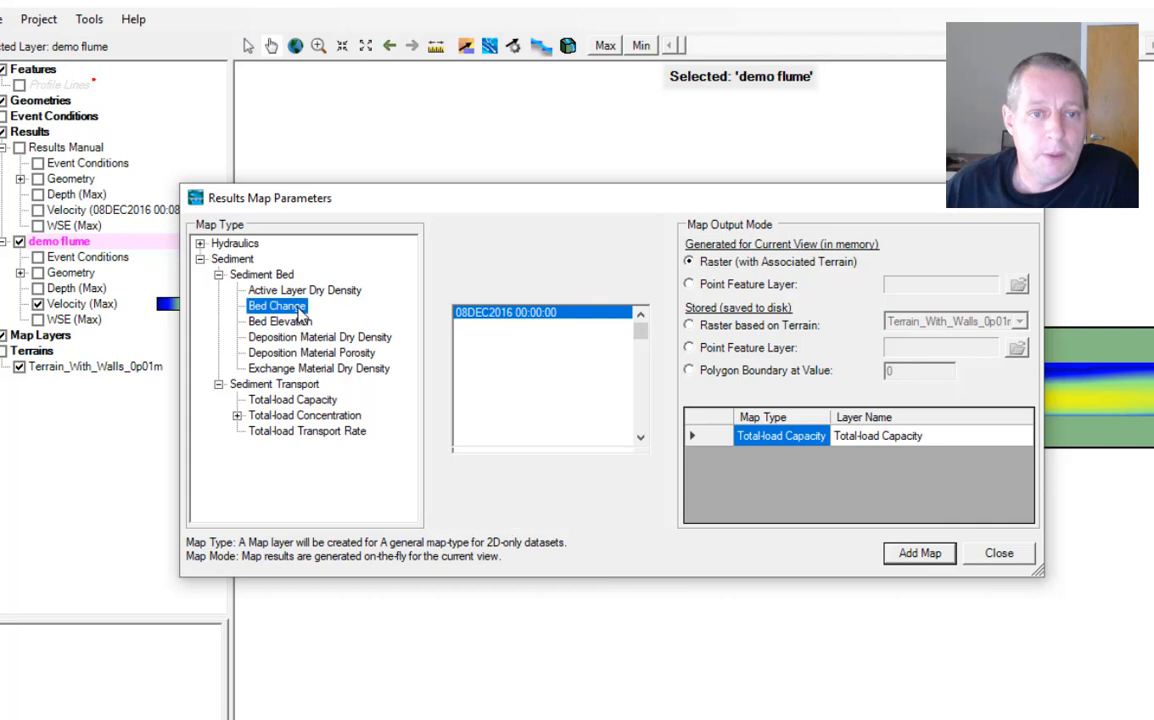
pyautogui.click(917, 555)
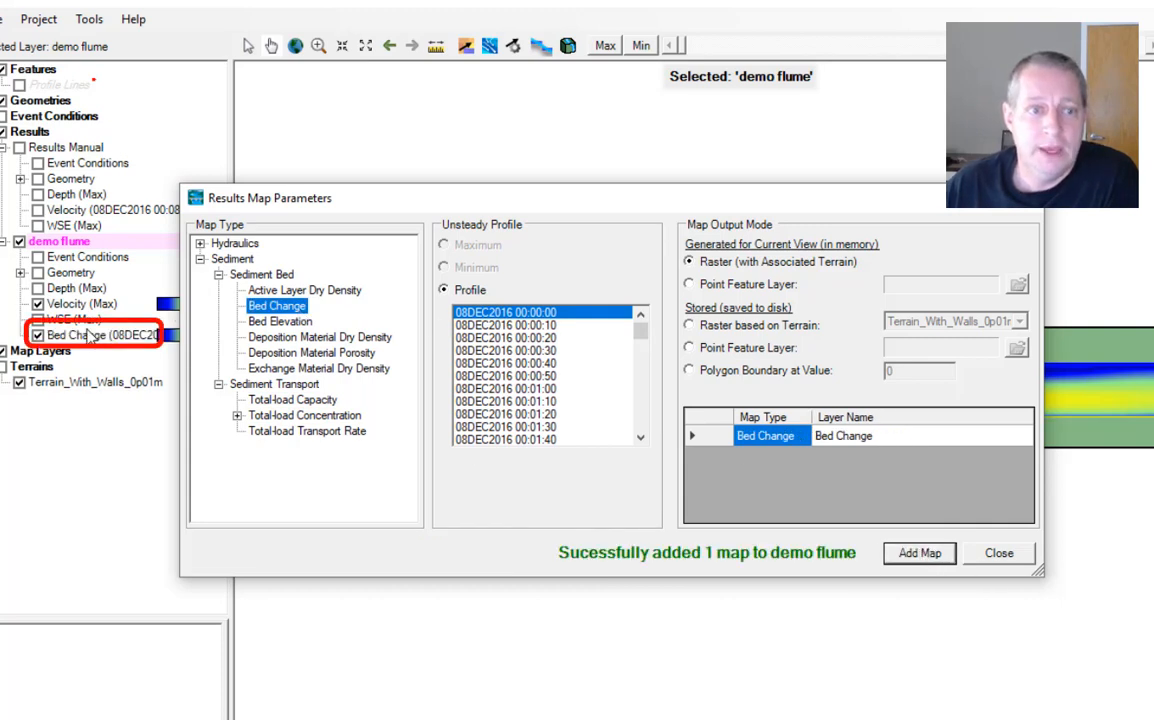
# Examine the Total, VFG, FG and MG layers offered for the Total-load Concentration map type
pyautogui.click(293, 400)
pyautogui.click(300, 416)
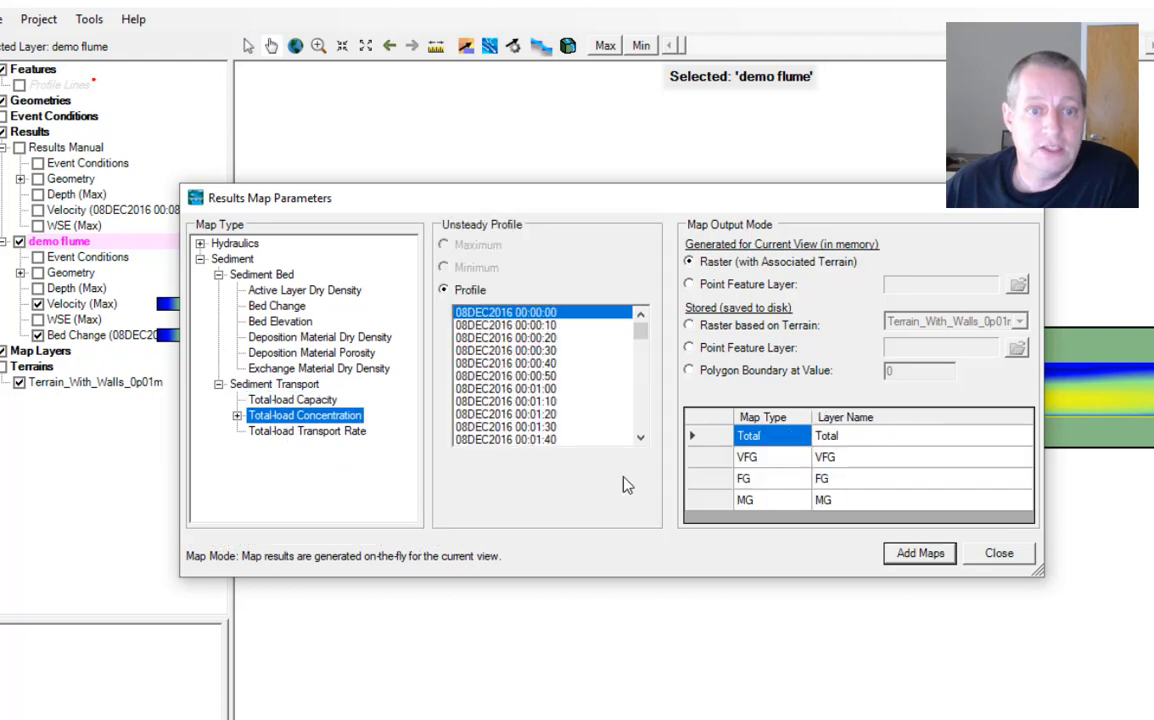
pyautogui.click(842, 442)
pyautogui.click(848, 459)
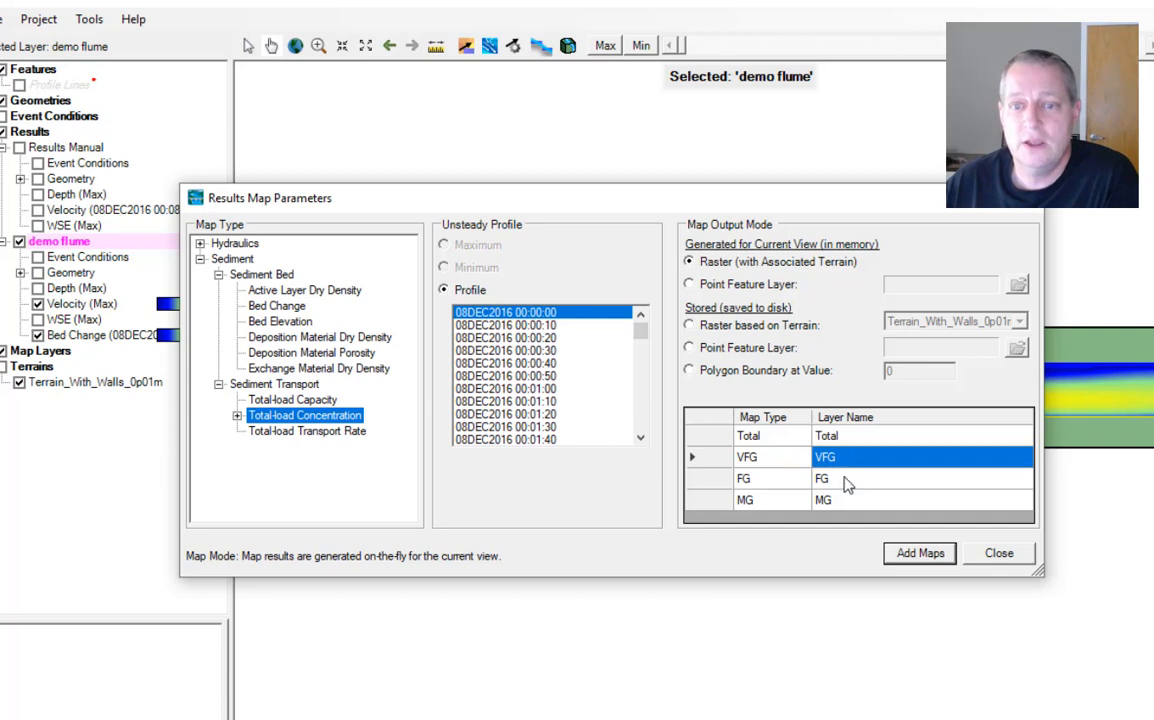
pyautogui.click(845, 481)
pyautogui.click(845, 501)
pyautogui.click(845, 438)
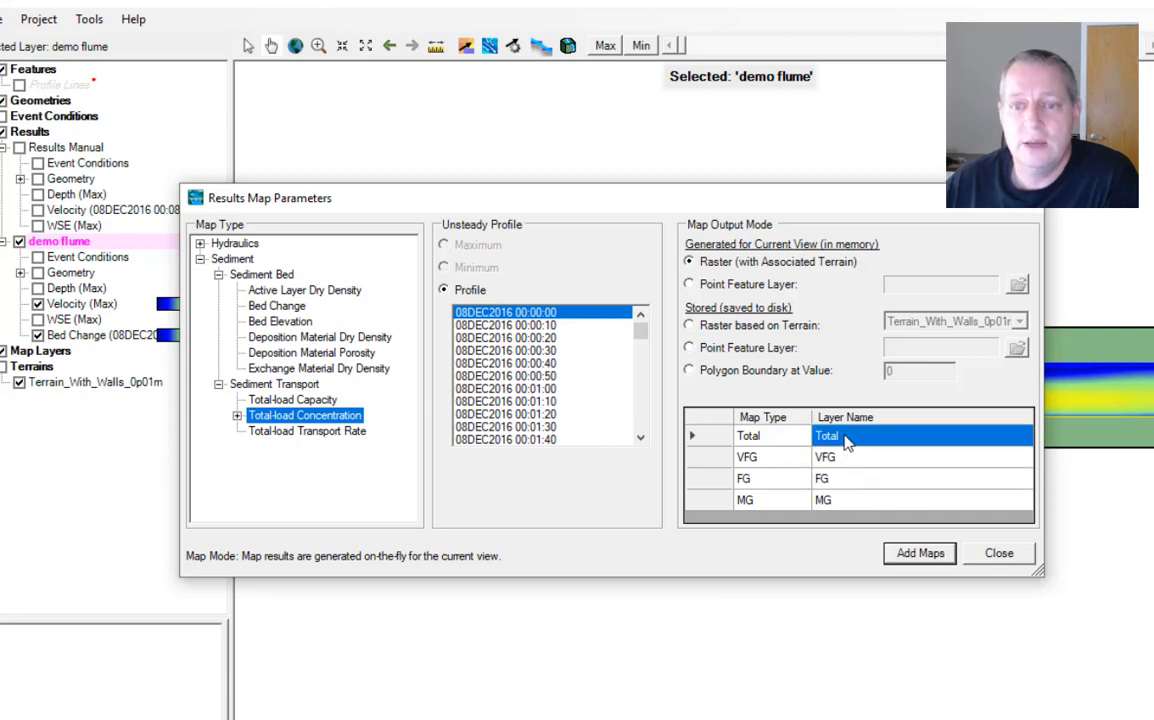
pyautogui.click(845, 459)
pyautogui.click(845, 481)
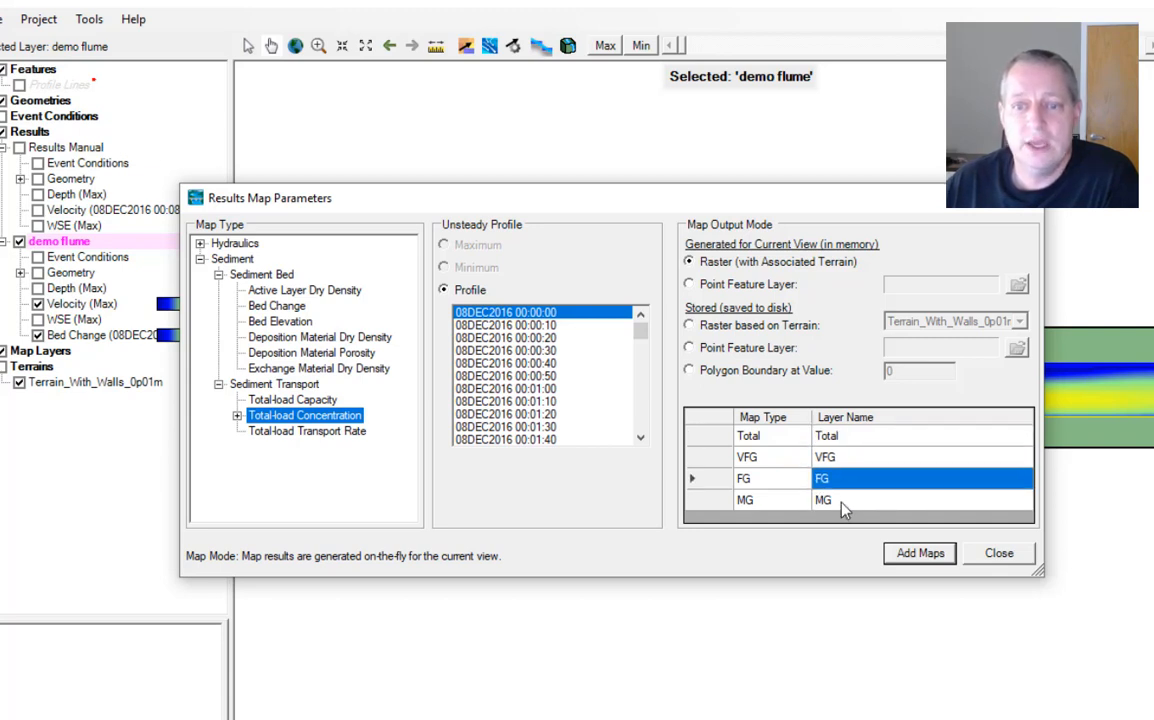
pyautogui.click(845, 500)
# Add the full set of Total-load Concentration maps, total and by grain class, to demo flume and close the map parameters
pyautogui.click(237, 416)
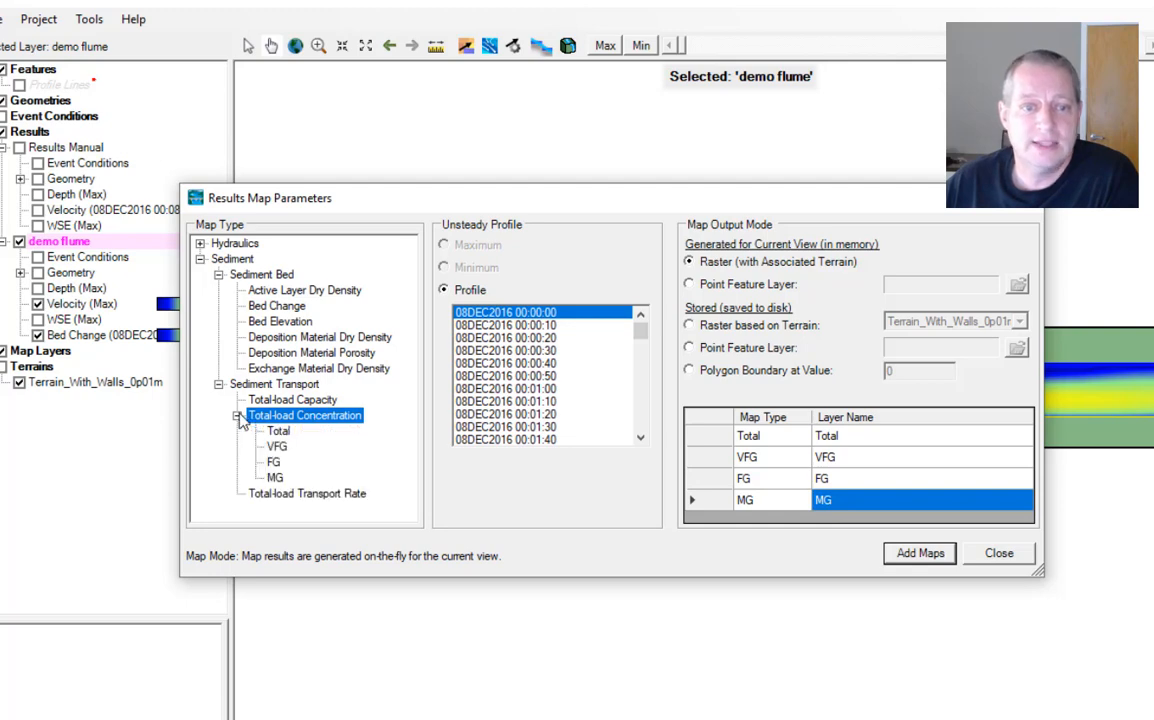
pyautogui.click(276, 446)
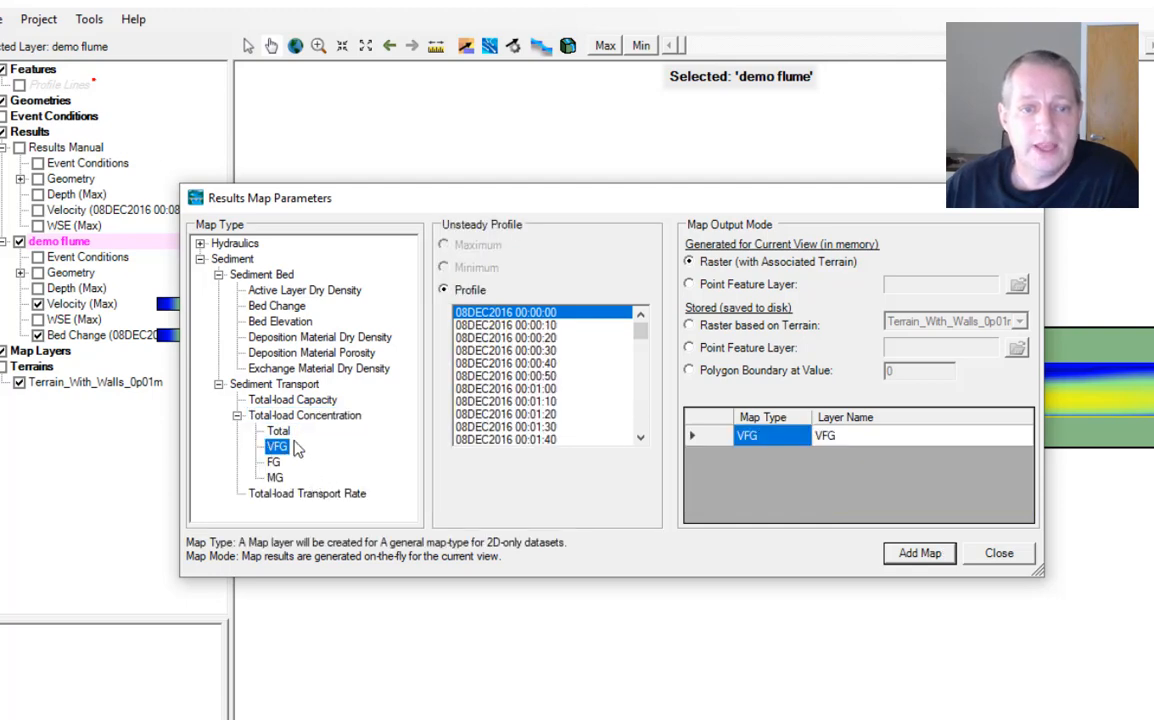
pyautogui.click(283, 432)
pyautogui.click(281, 430)
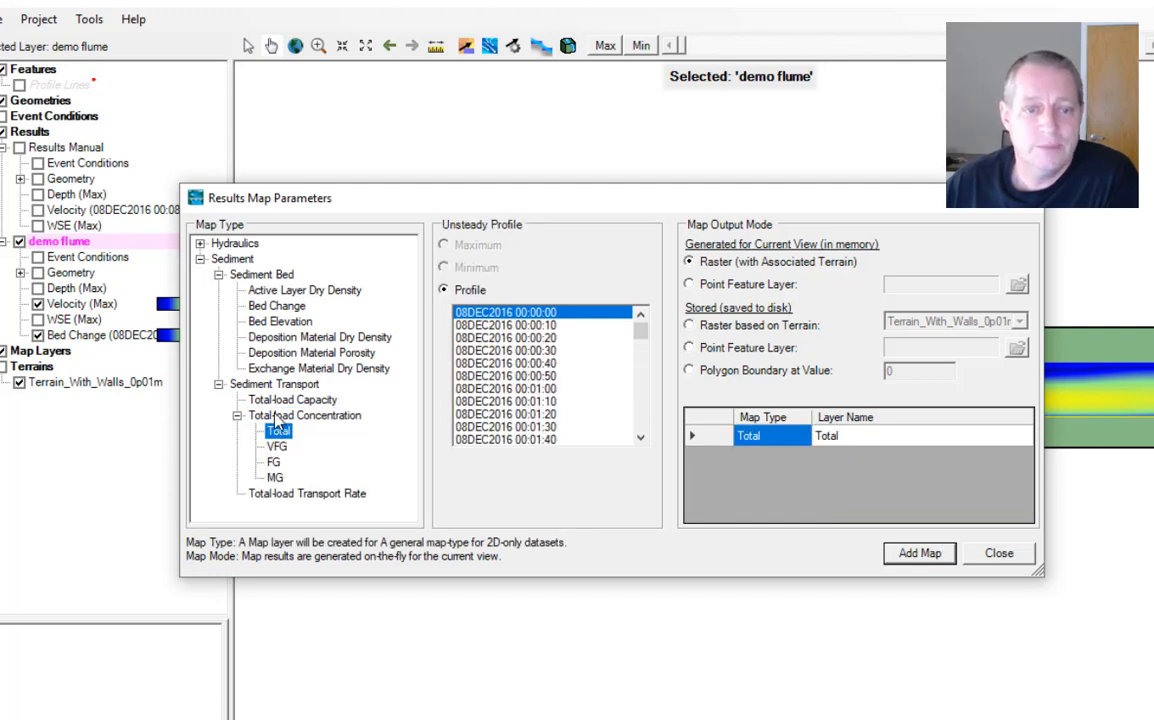
pyautogui.click(295, 415)
pyautogui.click(921, 562)
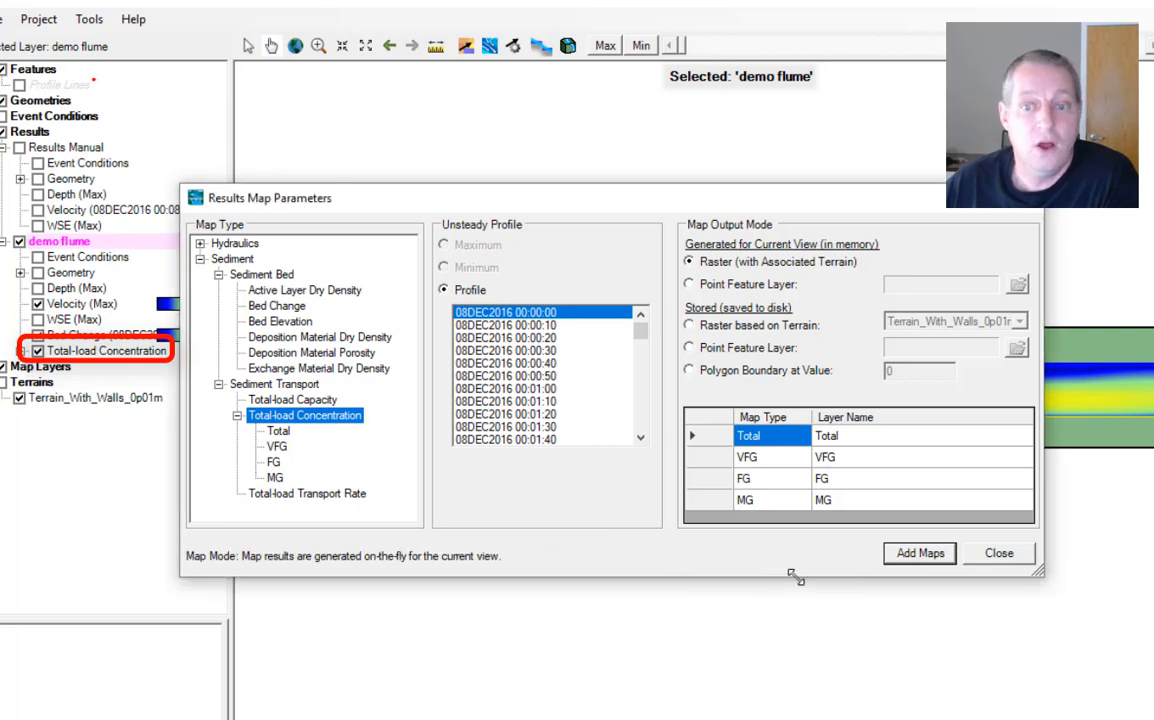
pyautogui.click(1008, 560)
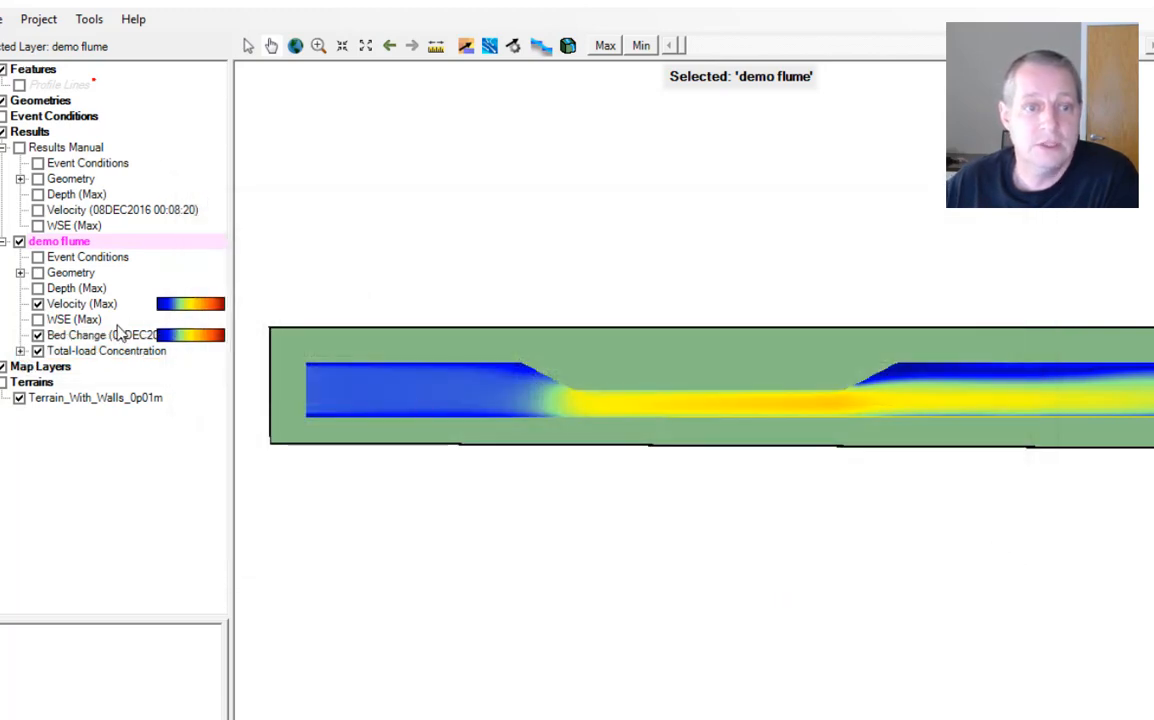
# Apply the Bed Change color ramp to the surface fill of the demo flume Bed Change layer
pyautogui.click(72, 337)
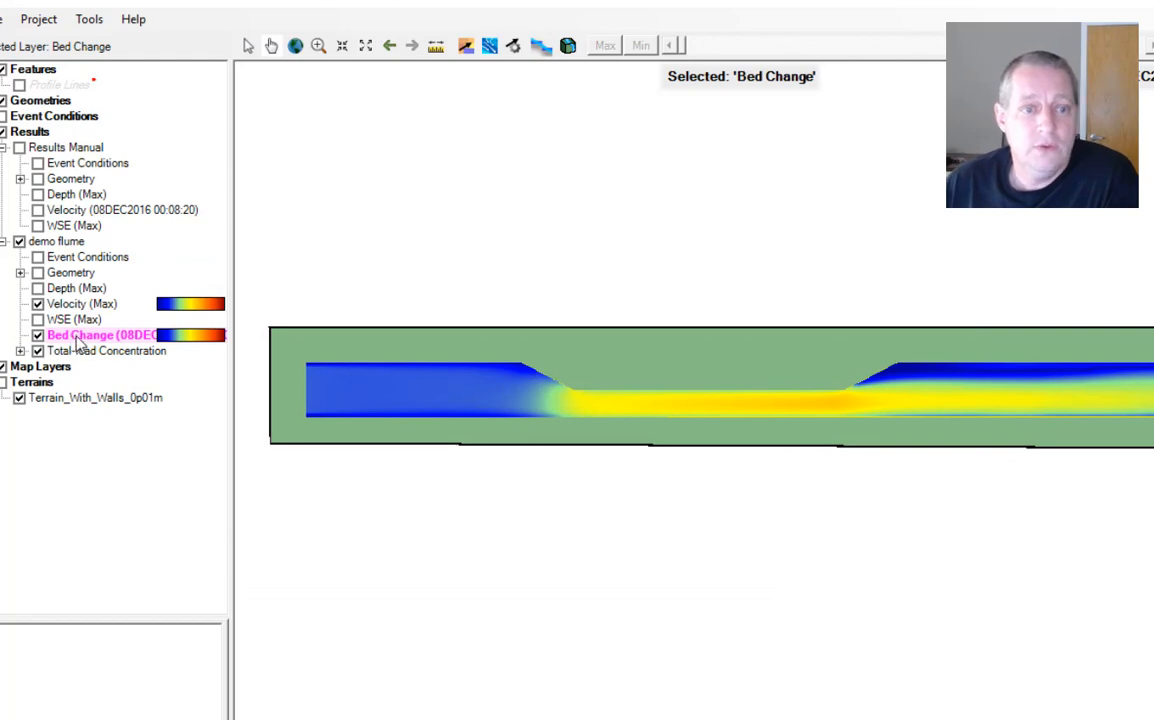
pyautogui.rightClick(80, 342)
pyautogui.click(140, 346)
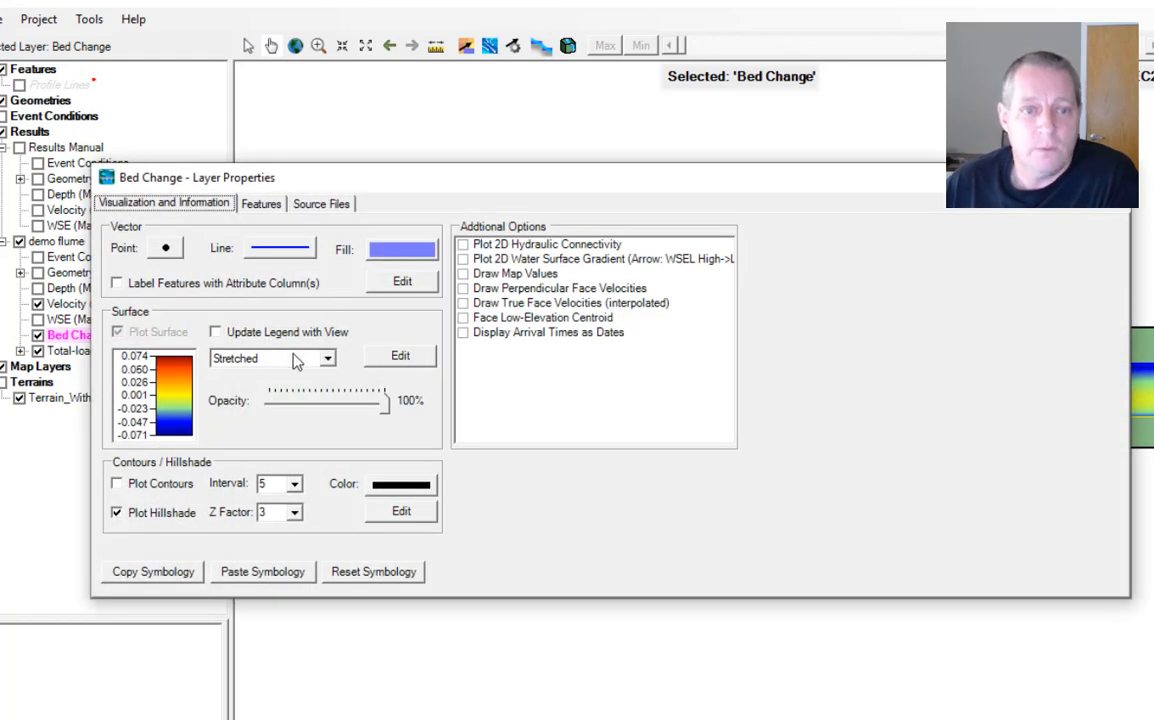
pyautogui.click(401, 357)
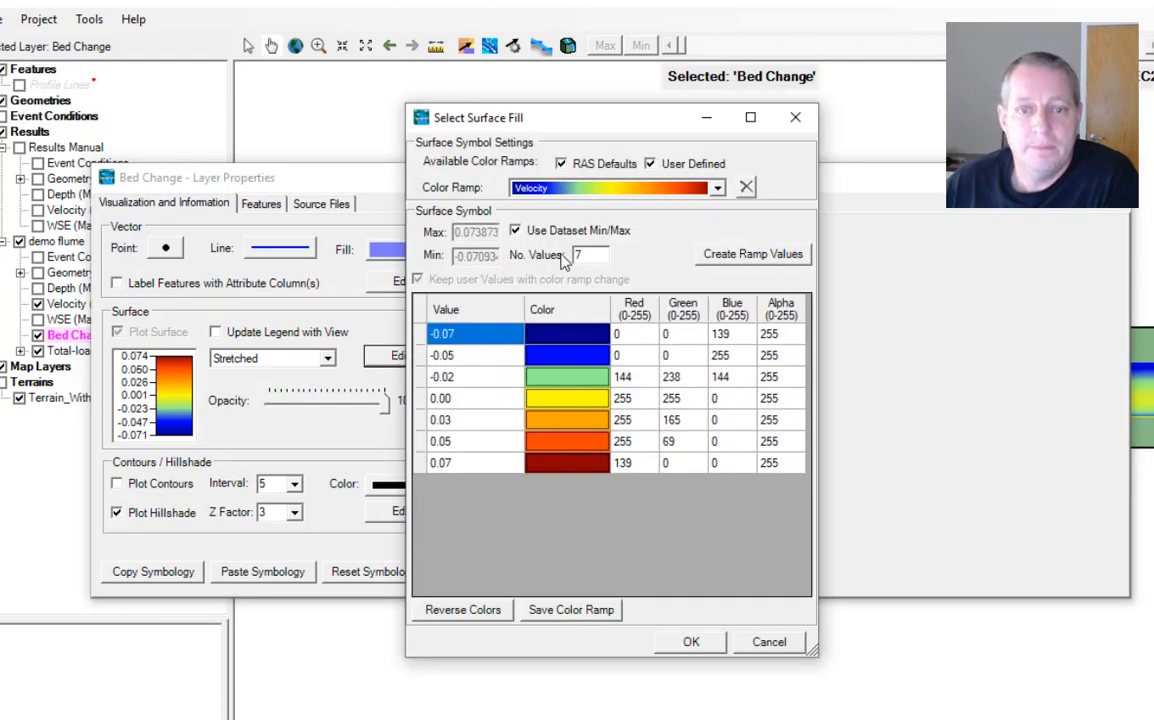
pyautogui.click(716, 190)
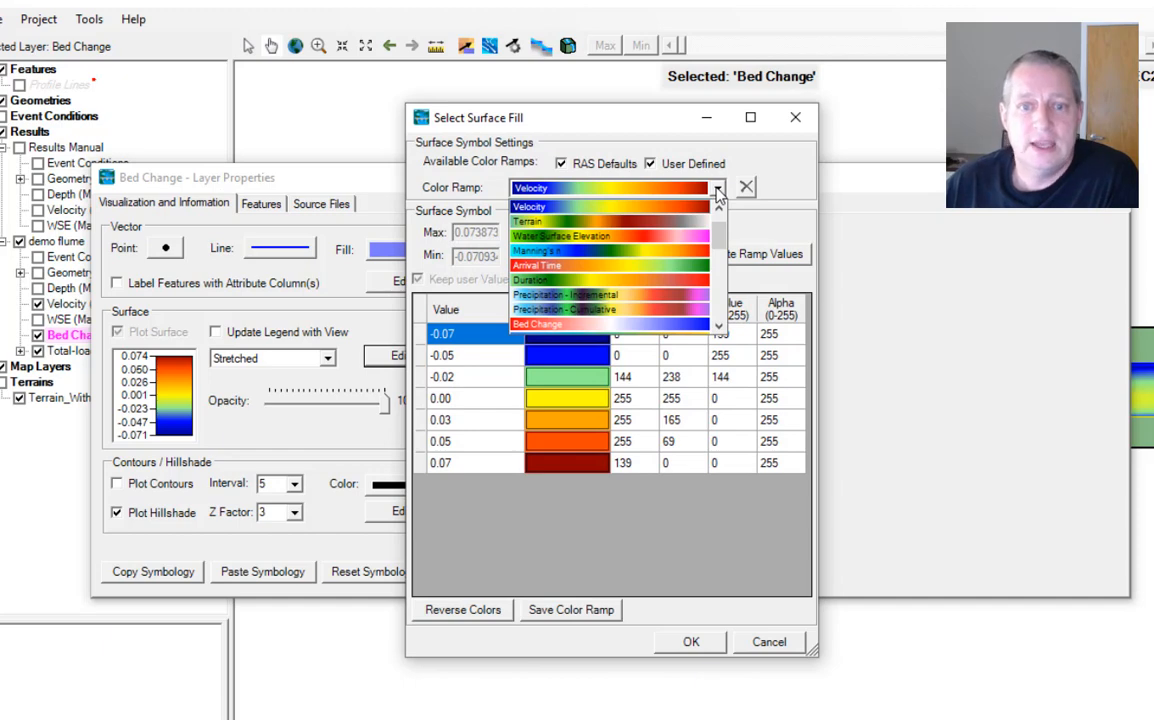
pyautogui.click(676, 326)
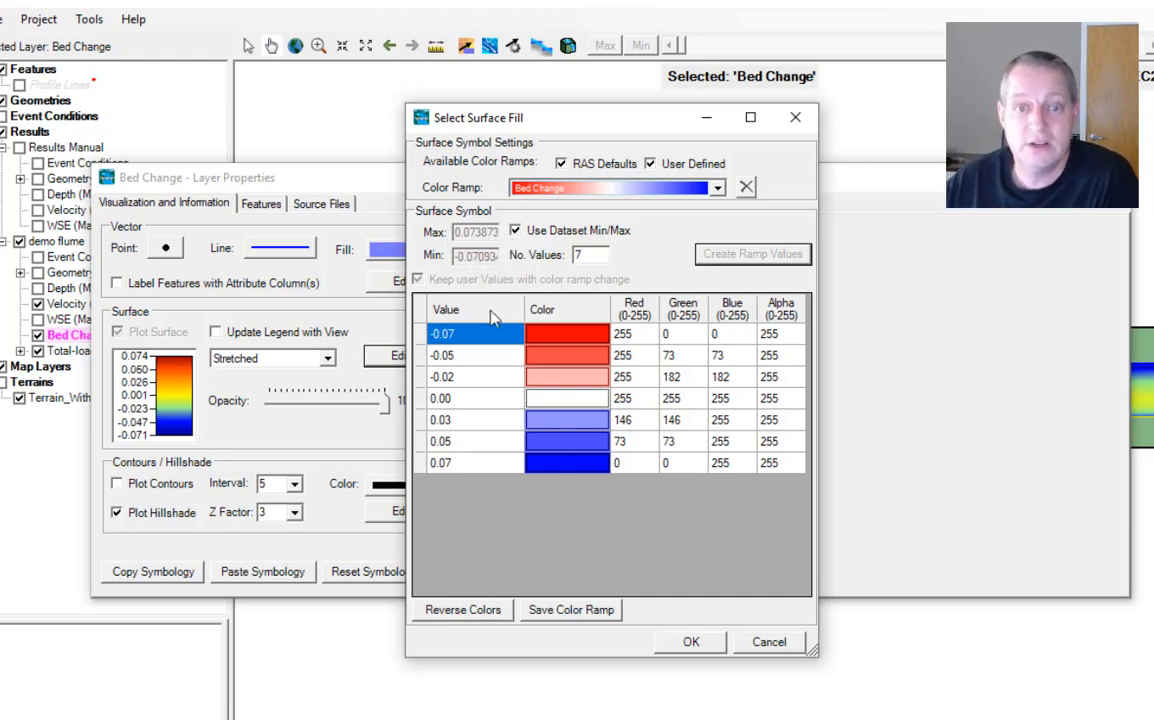
# Turn off the dataset range for the Bed Change fill, set max 0.075 and min -0.075, and regenerate and apply the ramp values
pyautogui.click(516, 231)
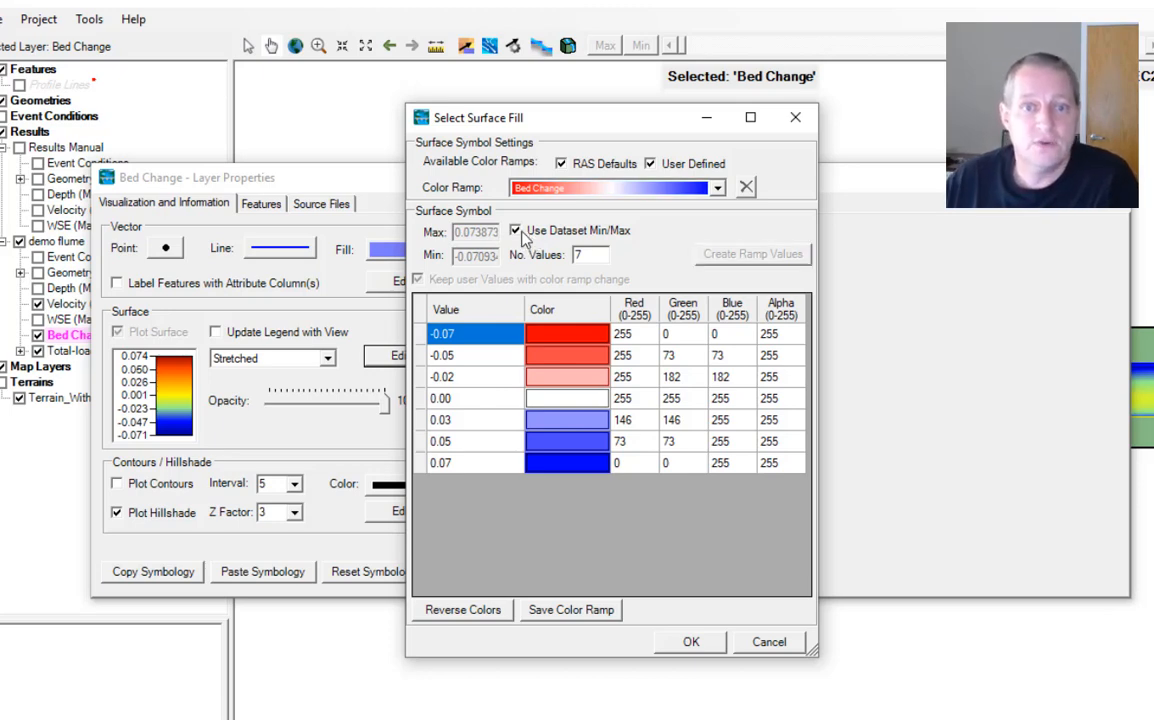
pyautogui.doubleClick(476, 231)
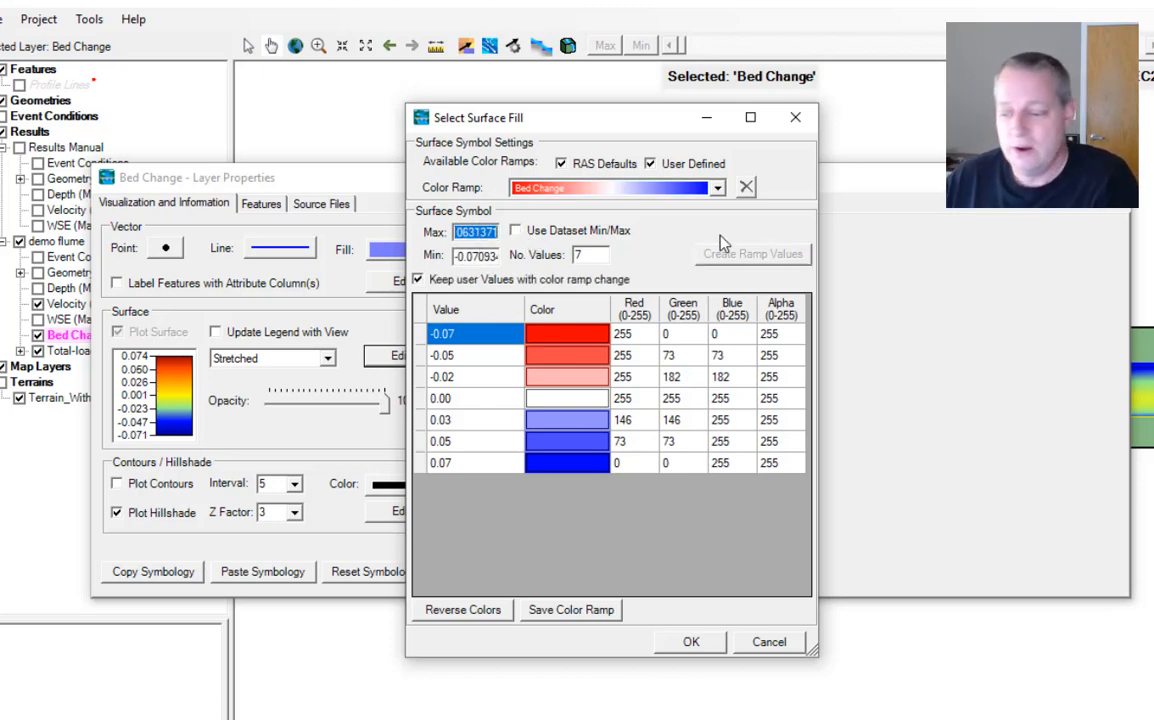
pyautogui.write('0.075')
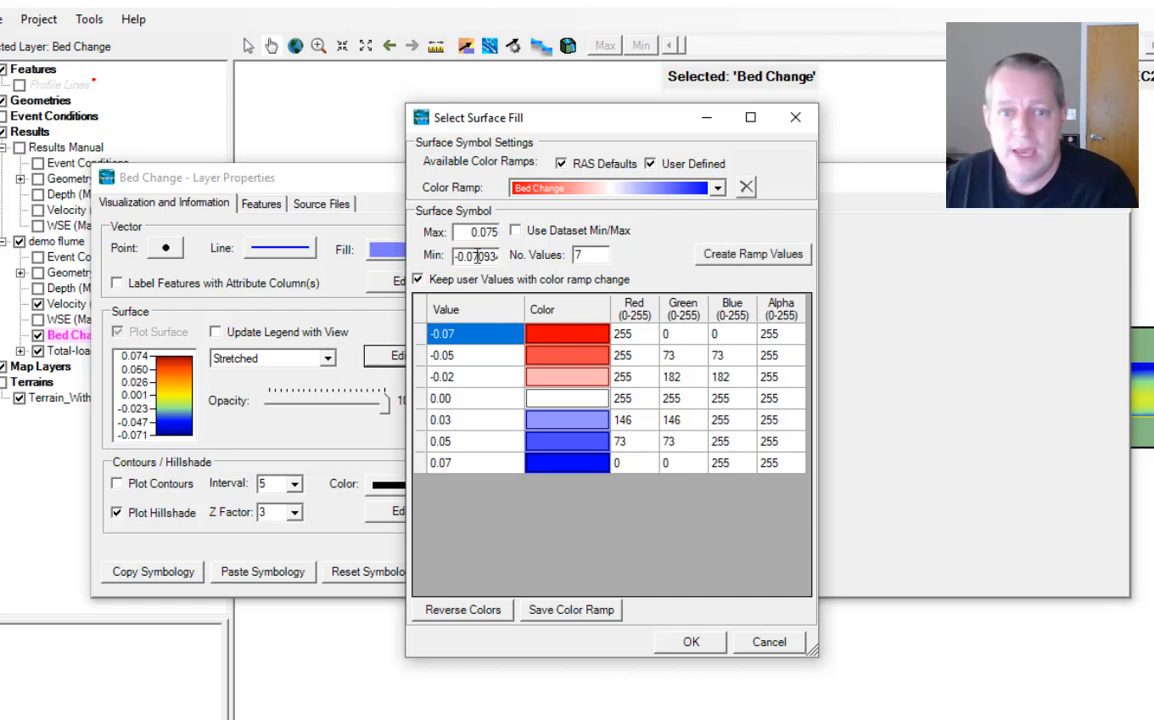
pyautogui.doubleClick(484, 256)
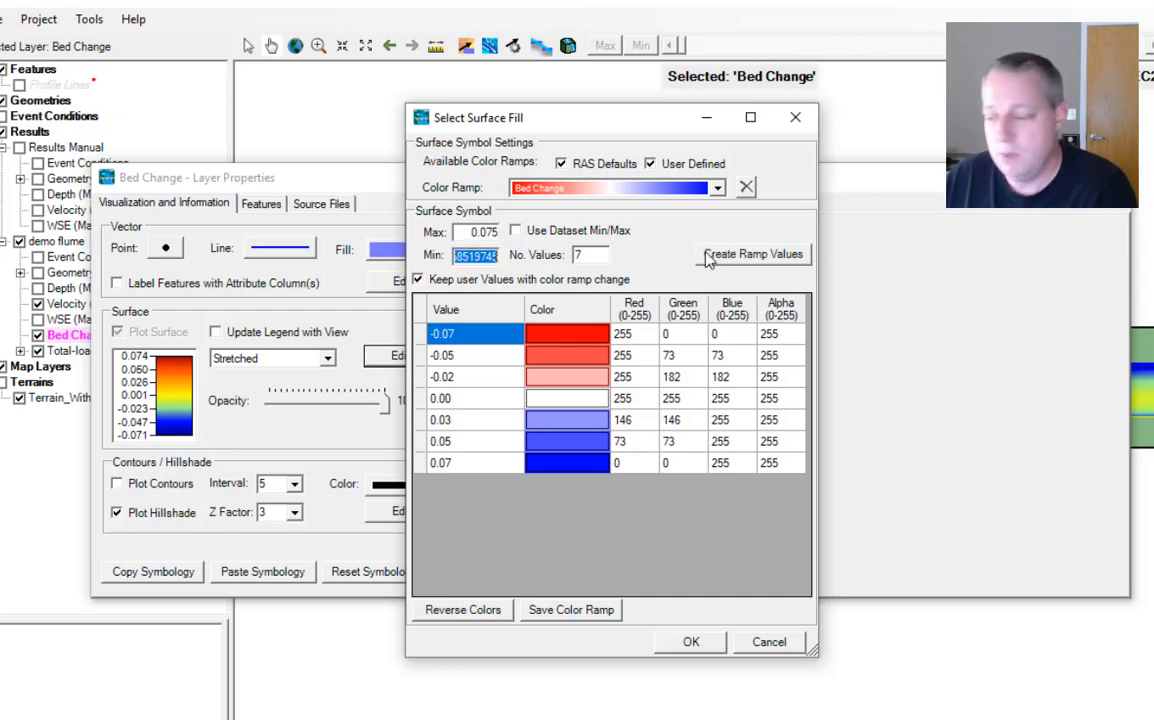
pyautogui.write('-0.075')
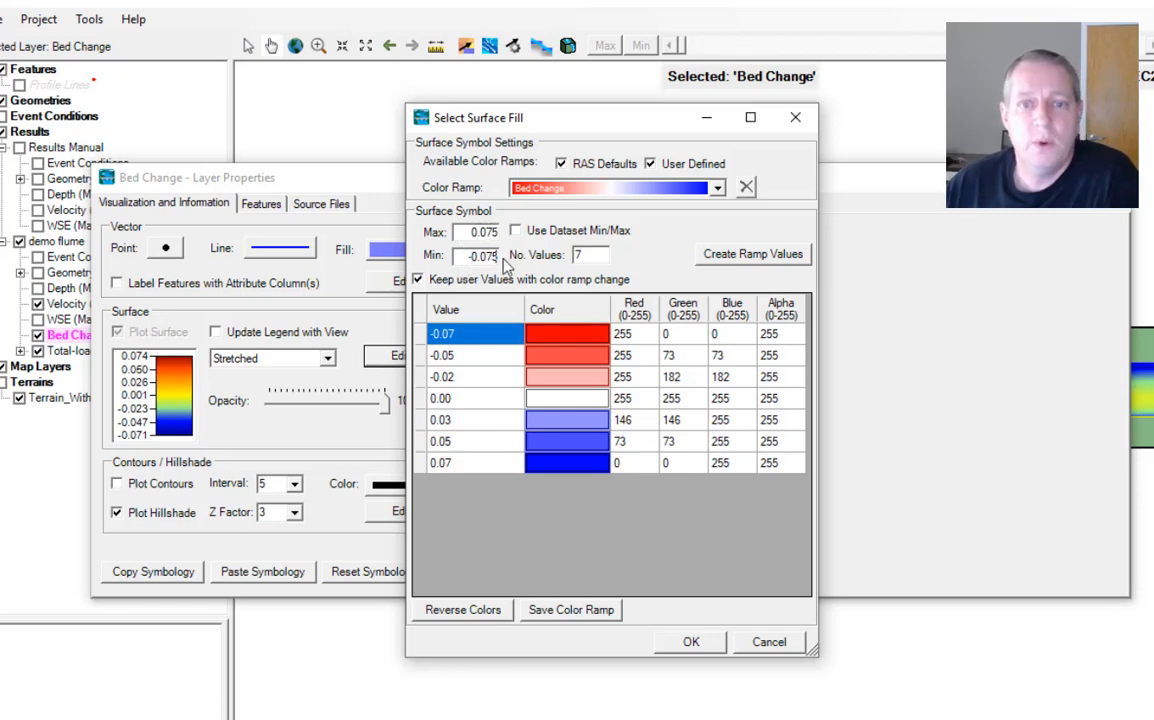
pyautogui.click(715, 260)
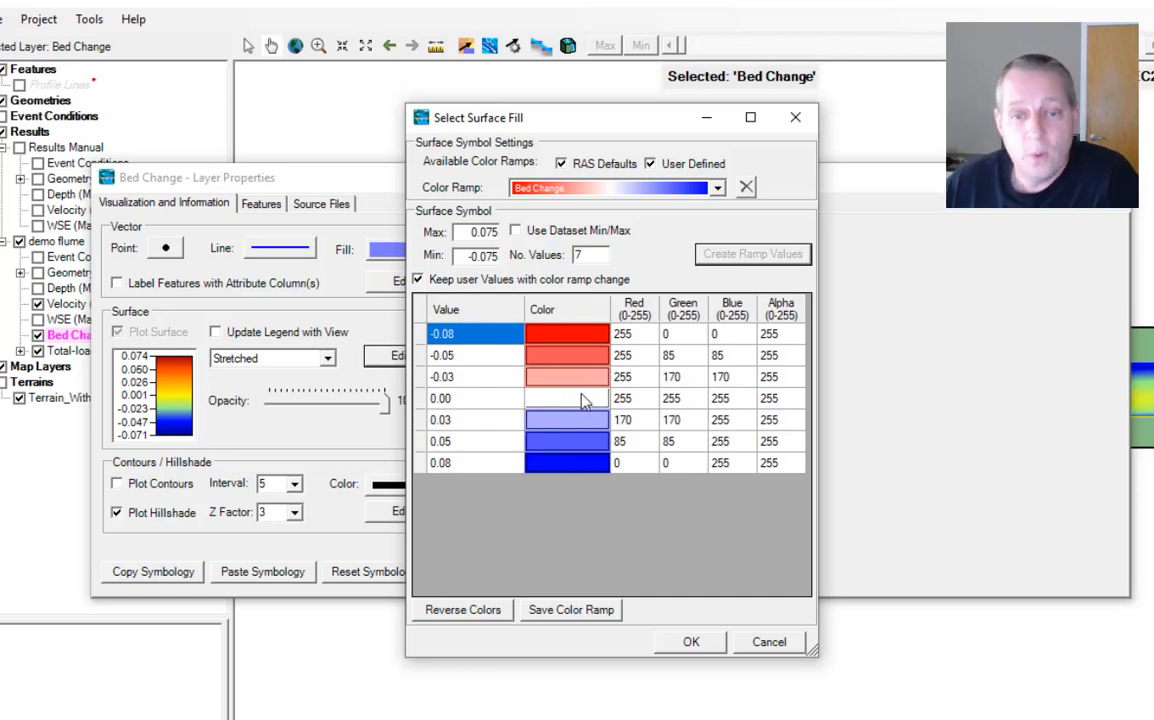
pyautogui.click(691, 641)
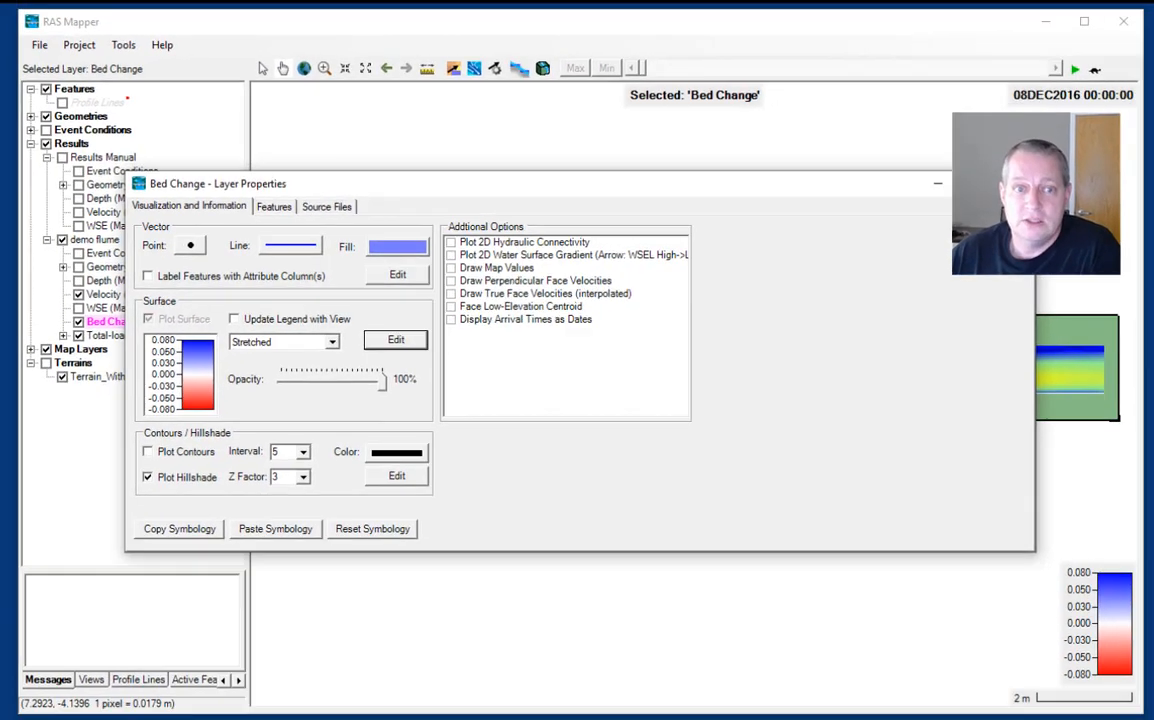
pyautogui.click(1108, 178)
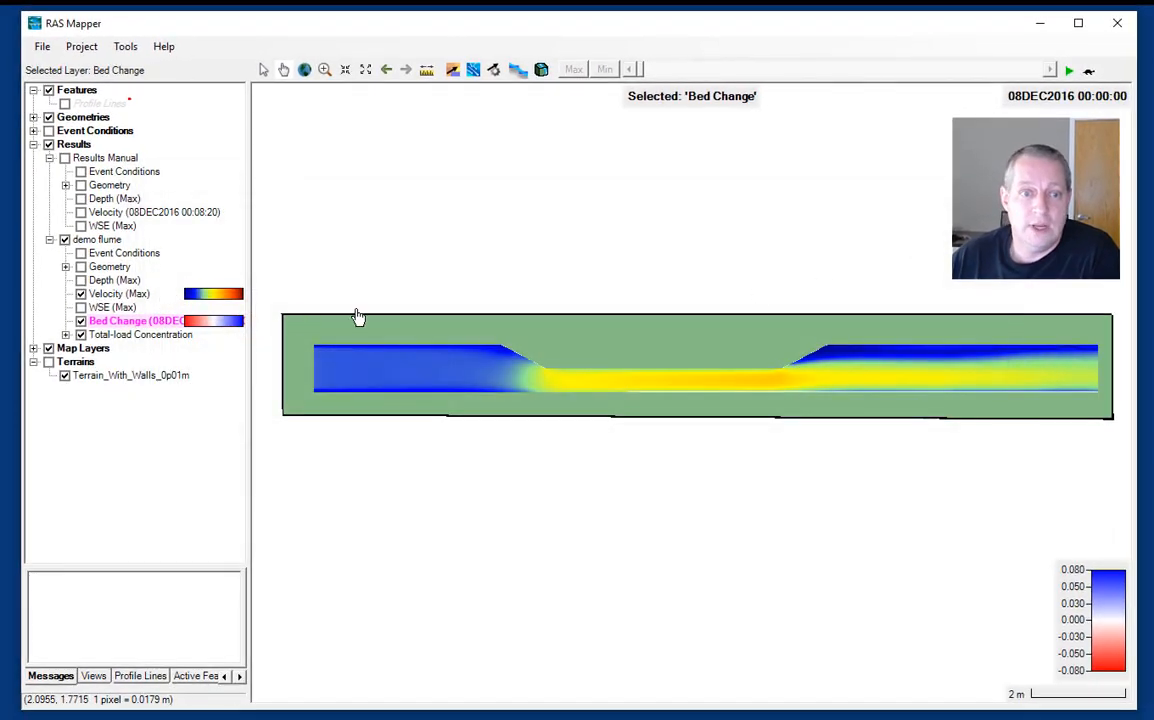
# Hide the demo flume Velocity layer and advance the Bed Change map to 08DEC2016 00:10:40
pyautogui.click(81, 294)
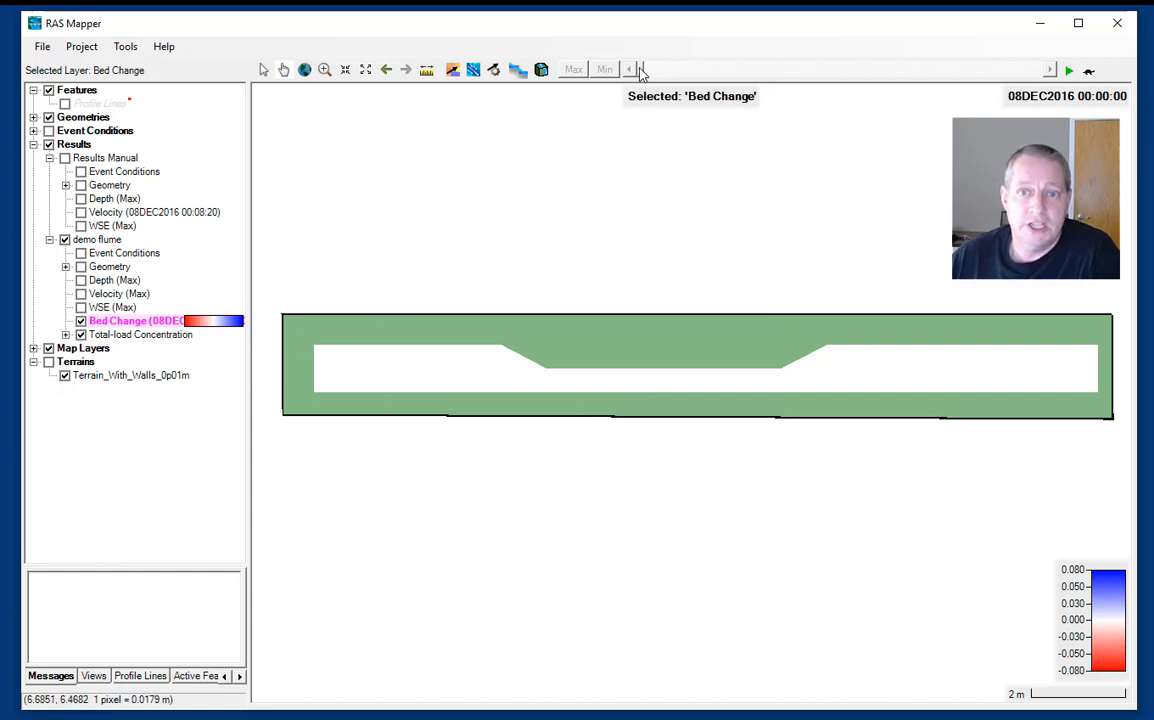
pyautogui.moveTo(639, 70); pyautogui.dragTo(996, 78)
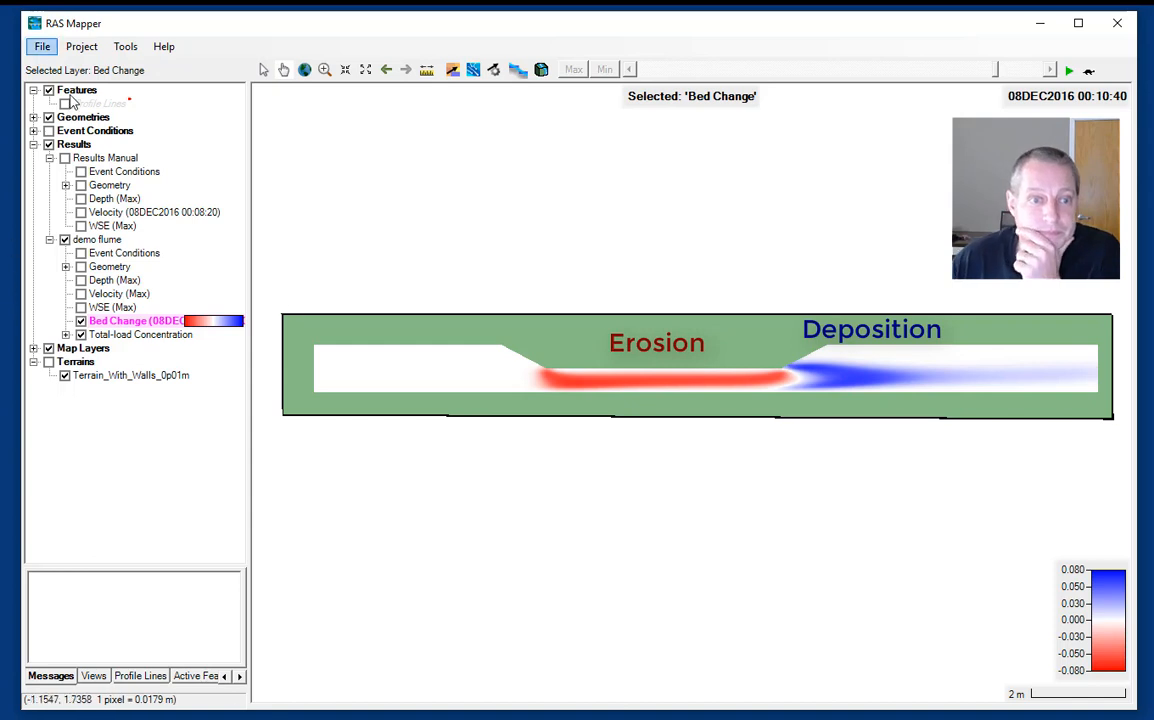
# Hide Bed Change and expand Total-load Concentration, leaving only its Total layer shown by hiding VFG, FG and MG
pyautogui.click(81, 321)
pyautogui.click(66, 335)
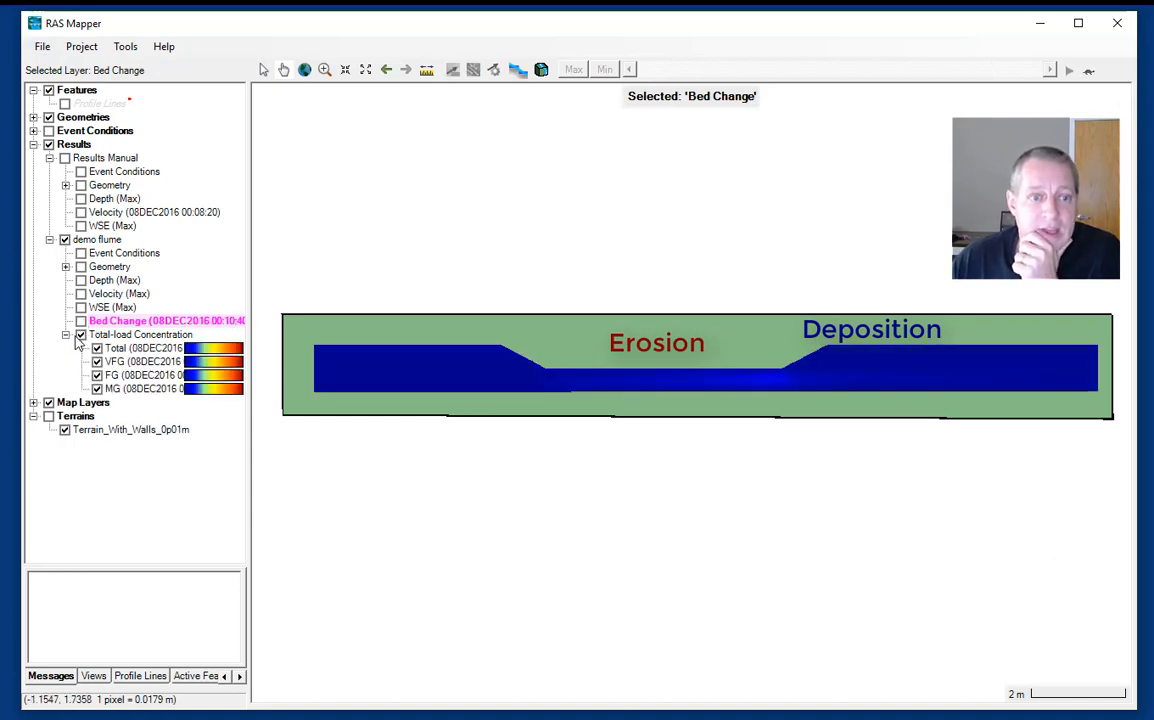
pyautogui.click(97, 361)
pyautogui.click(97, 375)
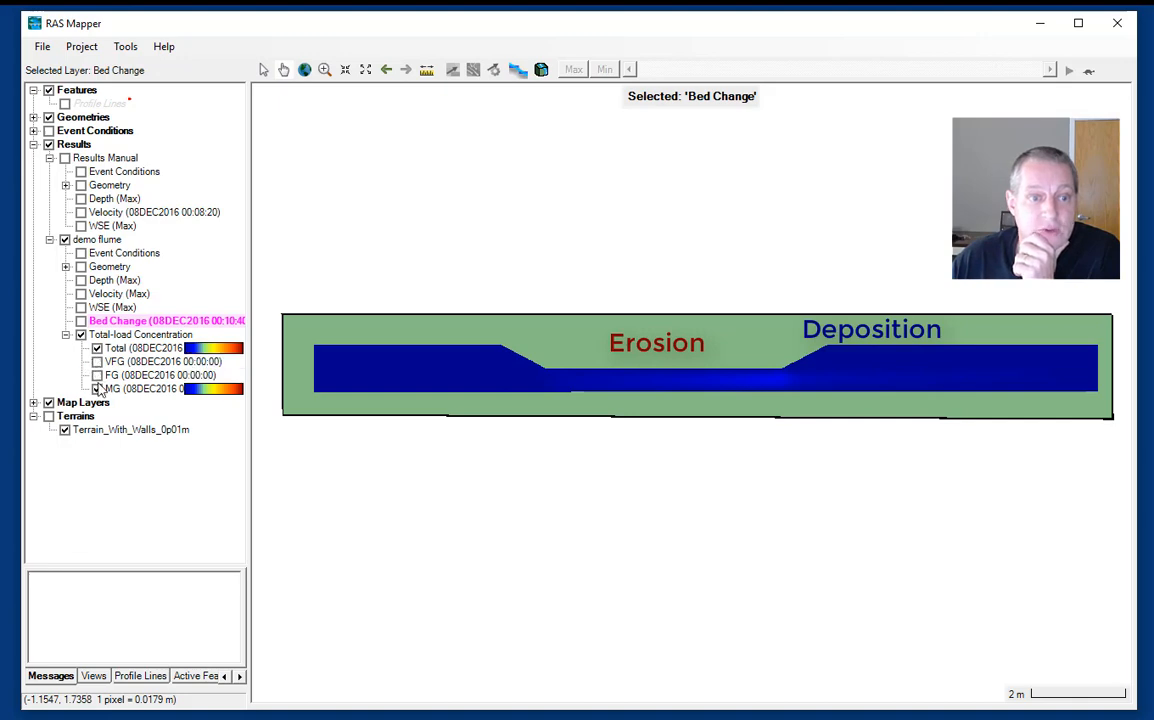
pyautogui.click(97, 389)
# Apply the Sediment Concentration color ramp to the surface fill of the Total concentration layer and close its properties
pyautogui.rightClick(116, 352)
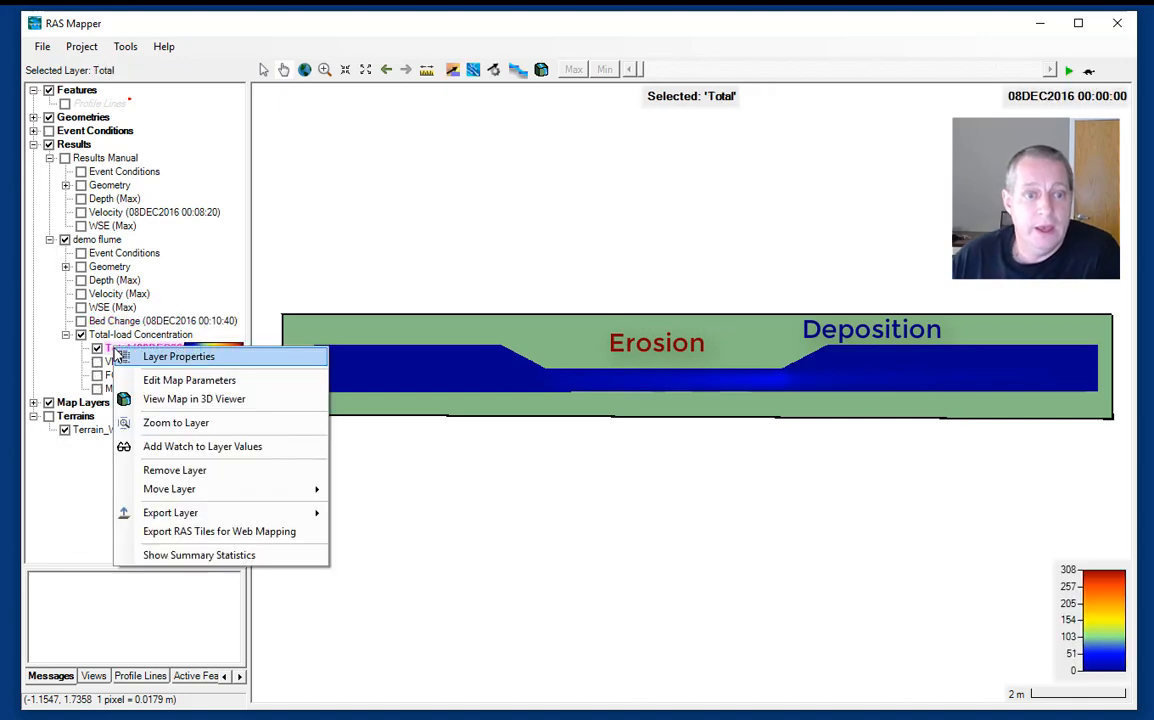
pyautogui.click(165, 357)
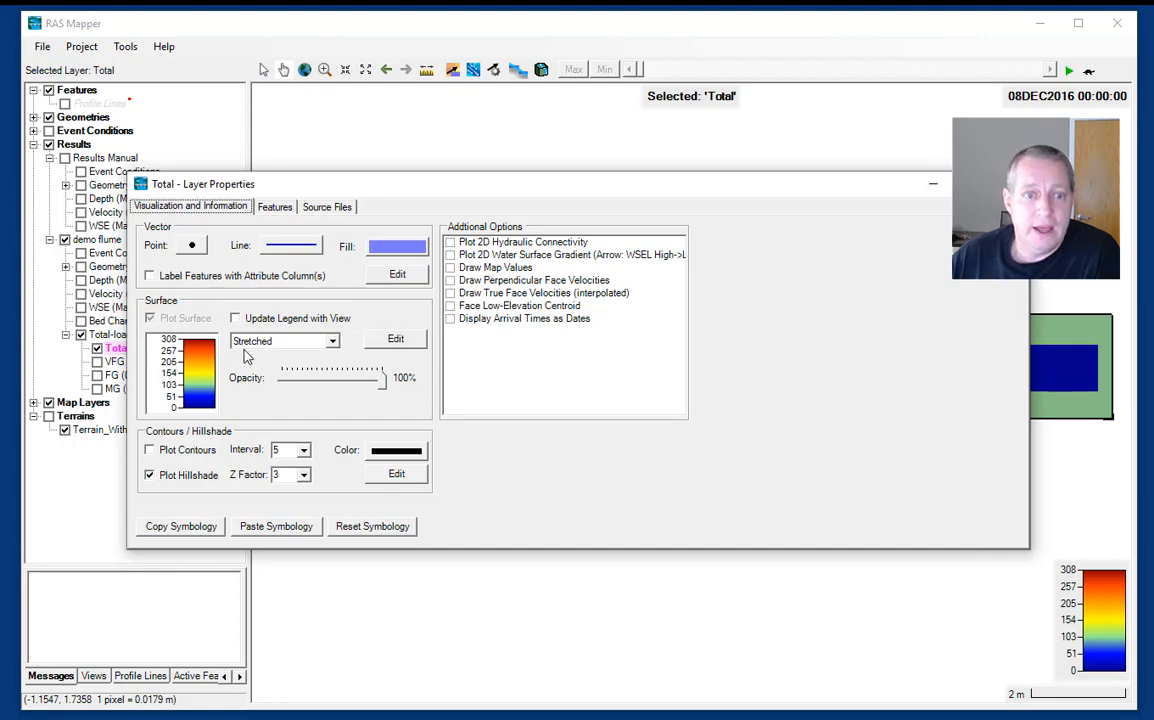
pyautogui.click(405, 345)
pyautogui.click(675, 198)
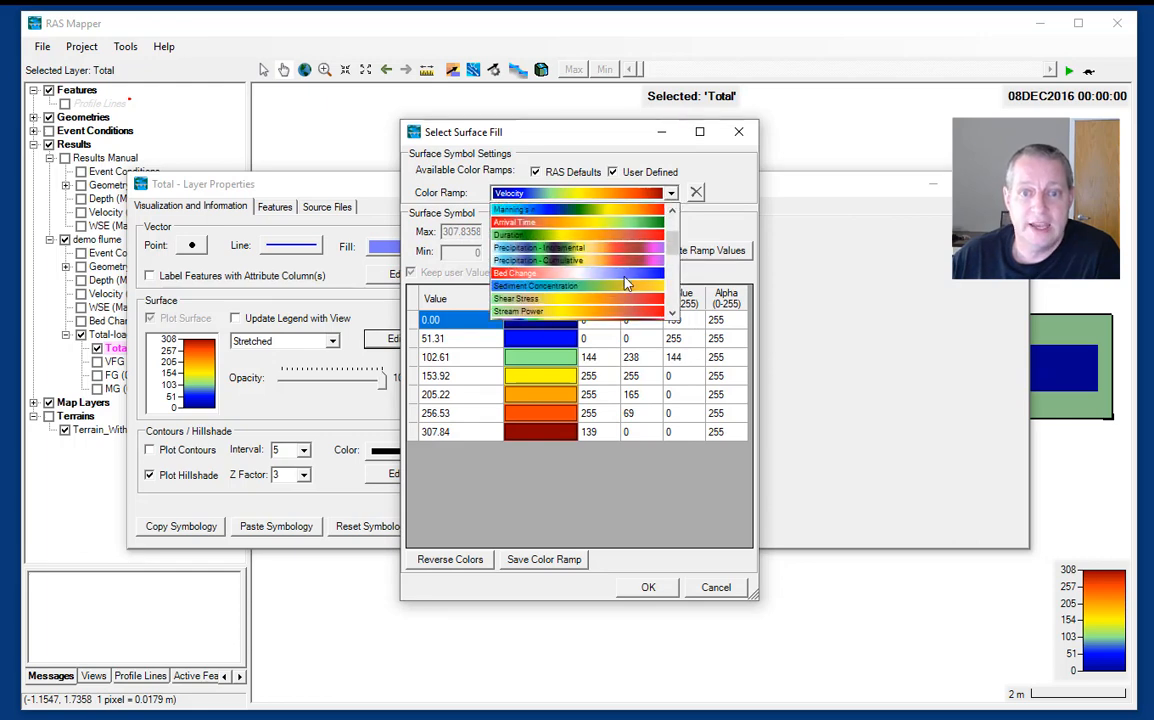
pyautogui.click(555, 285)
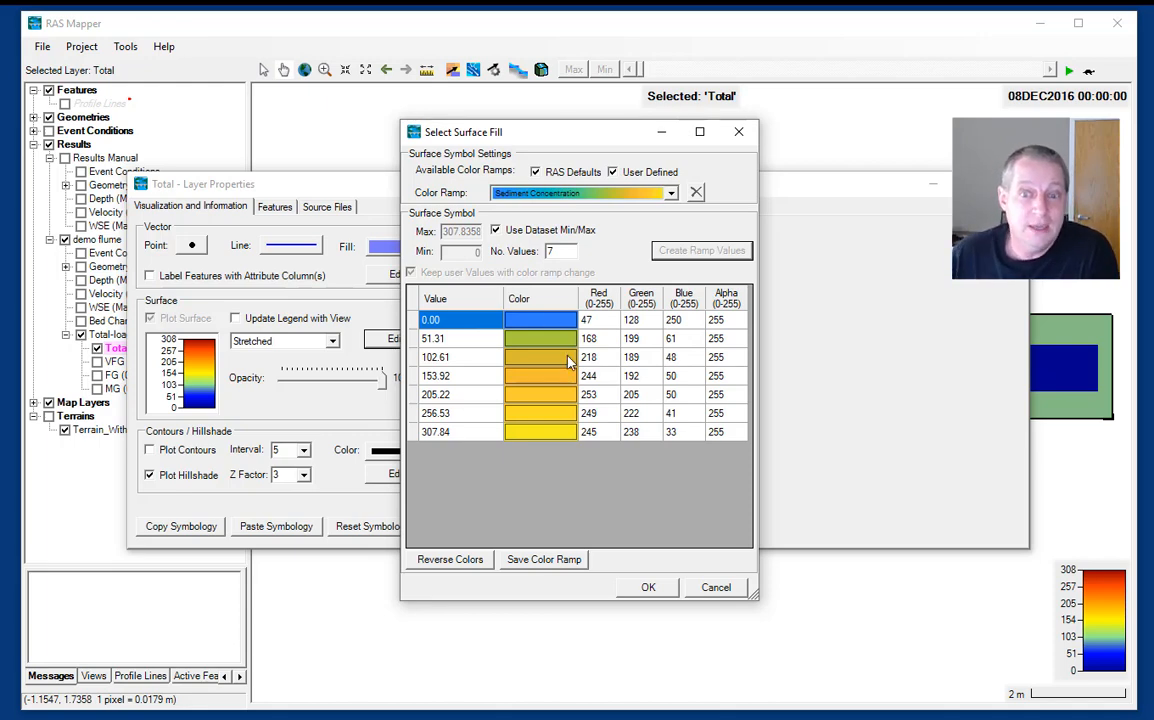
pyautogui.click(648, 590)
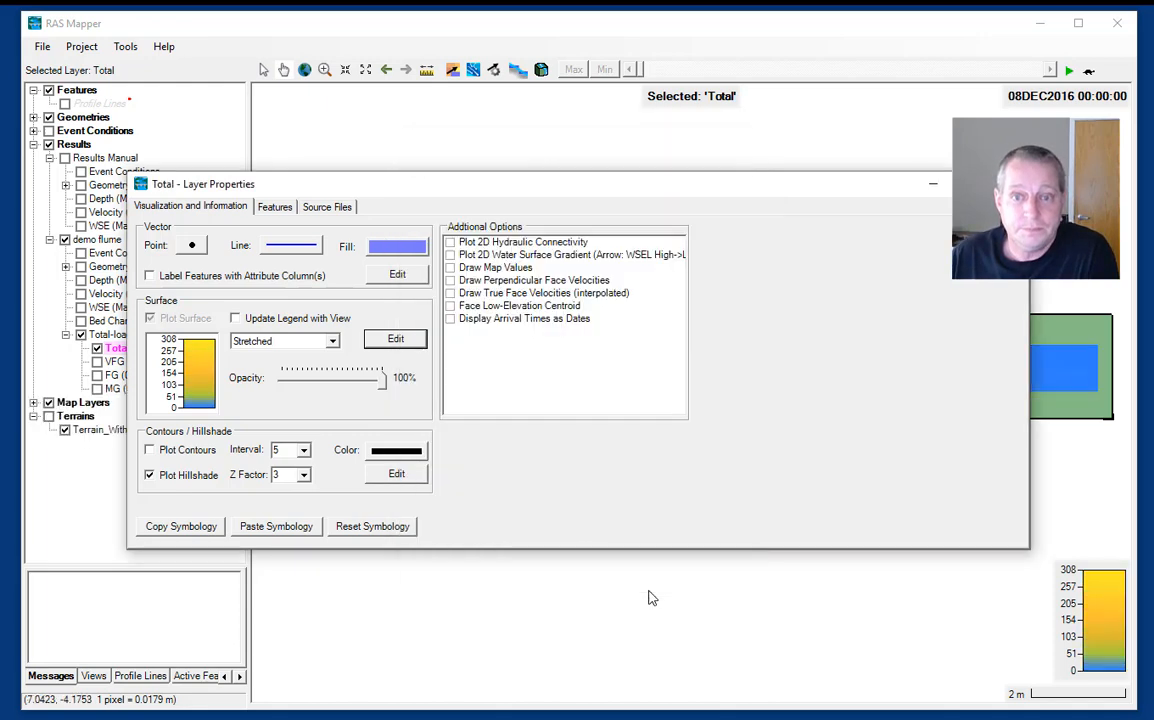
pyautogui.click(1010, 184)
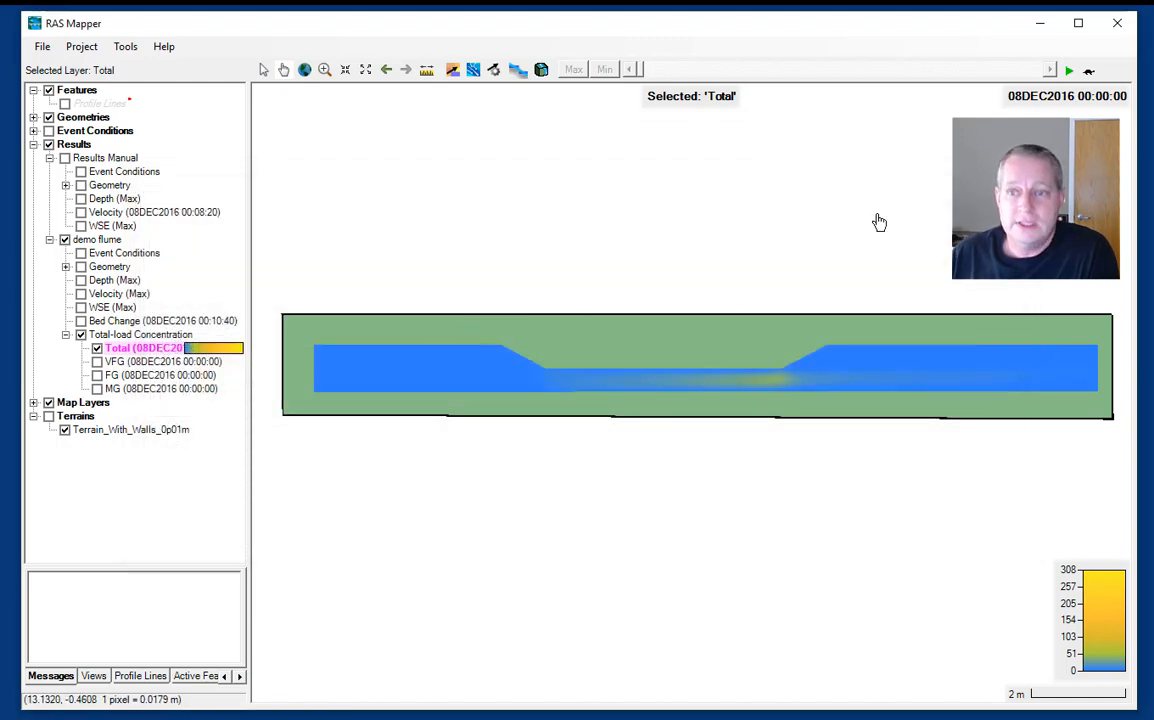
# Advance the Total concentration map to 08DEC2016 00:03:10, and replace it with the Bed Change layer on the map
pyautogui.moveTo(645, 78); pyautogui.dragTo(747, 72)
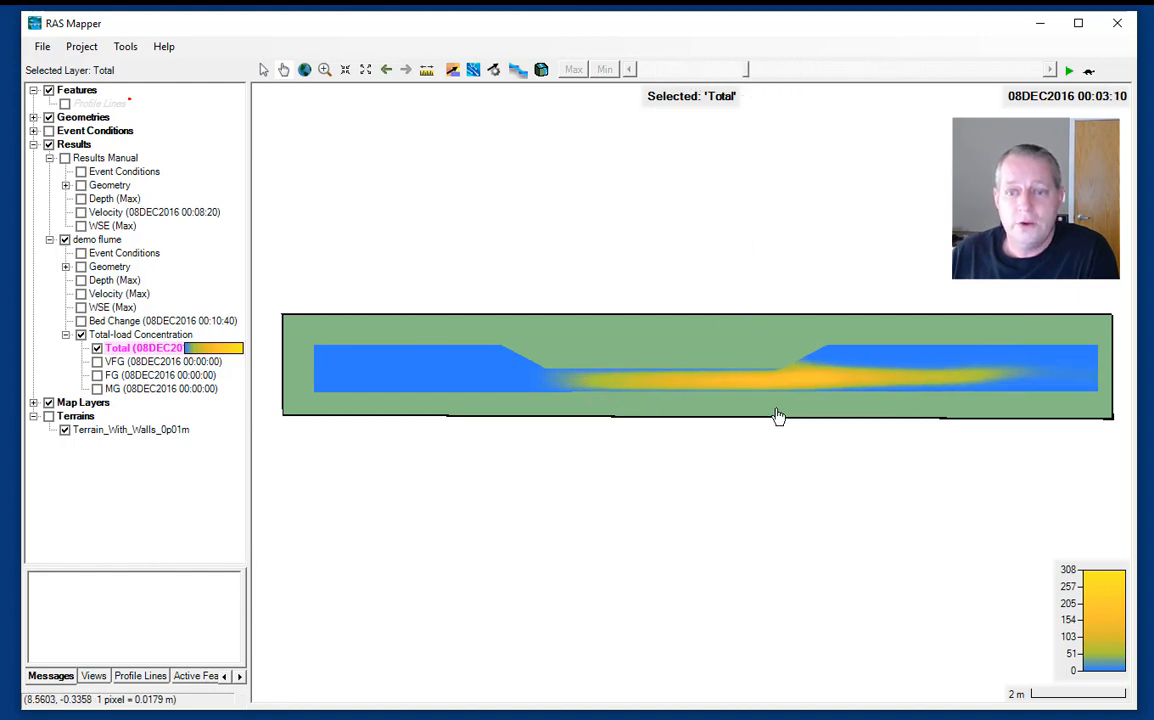
pyautogui.moveTo(577, 385)
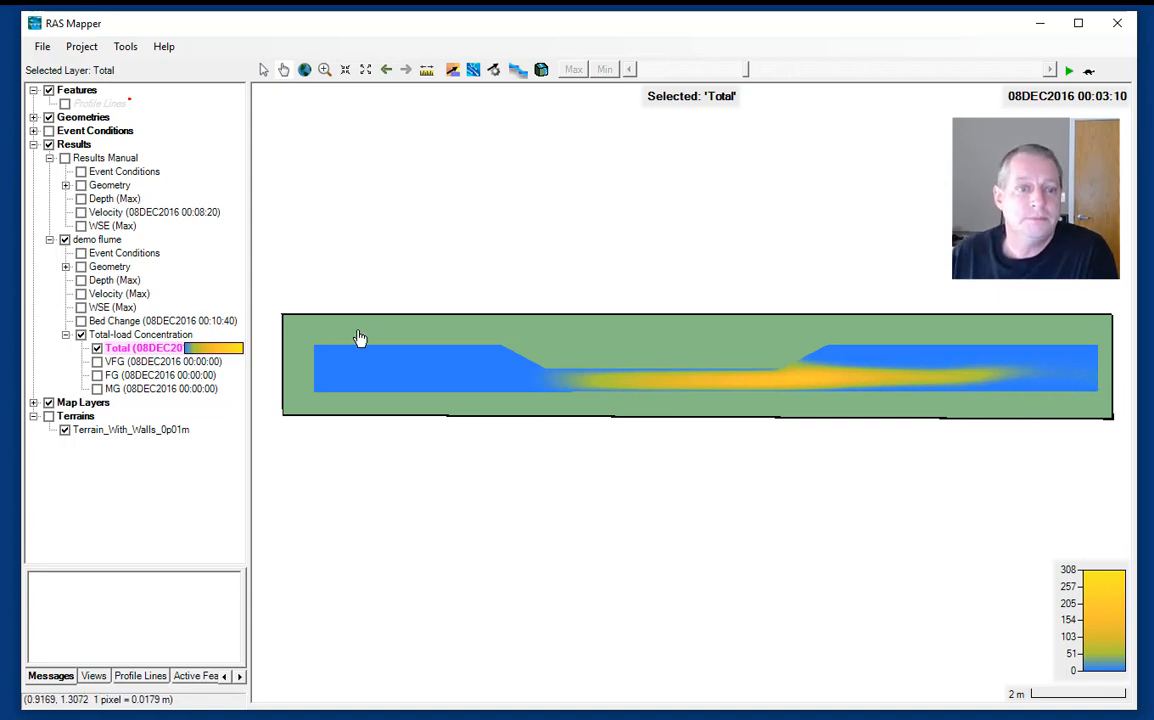
pyautogui.click(97, 348)
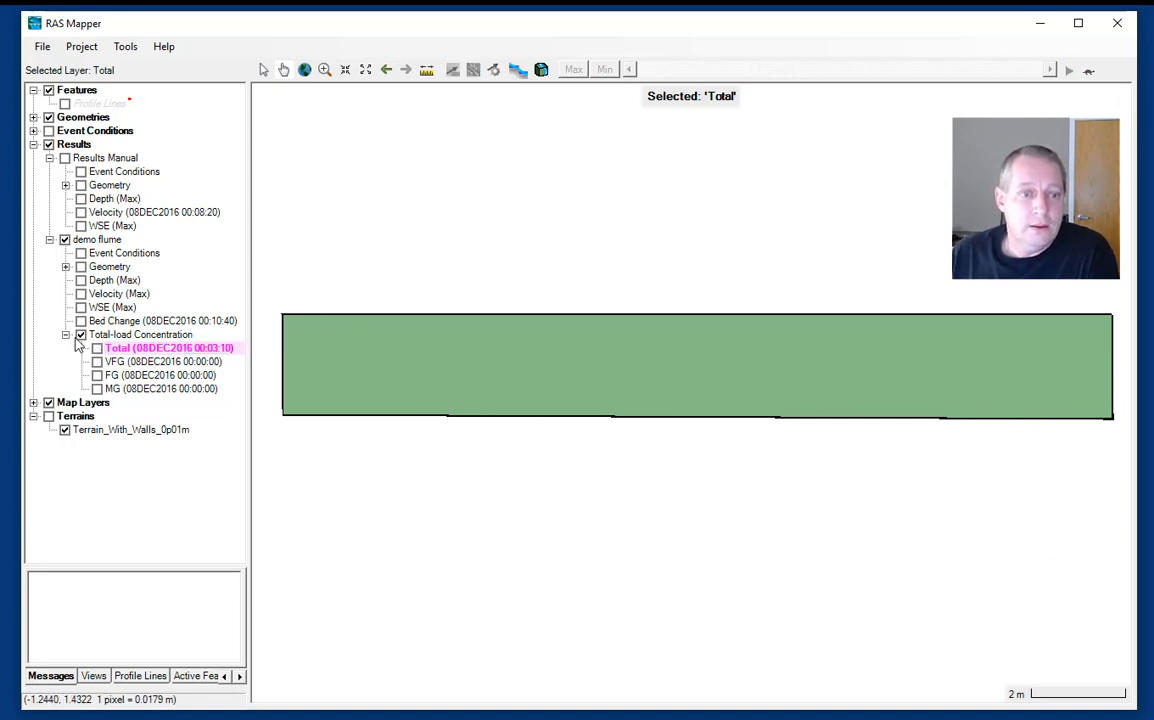
pyautogui.click(81, 321)
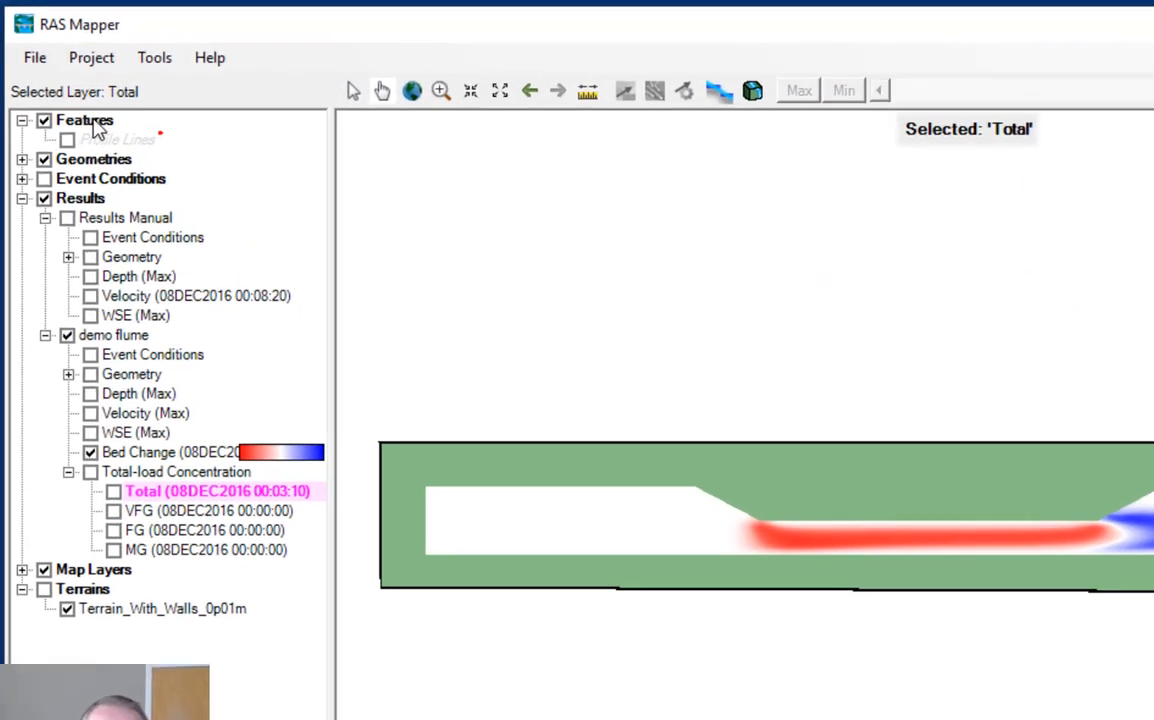
# Turn on the Profile Lines feature layer and open it for editing
pyautogui.click(95, 128)
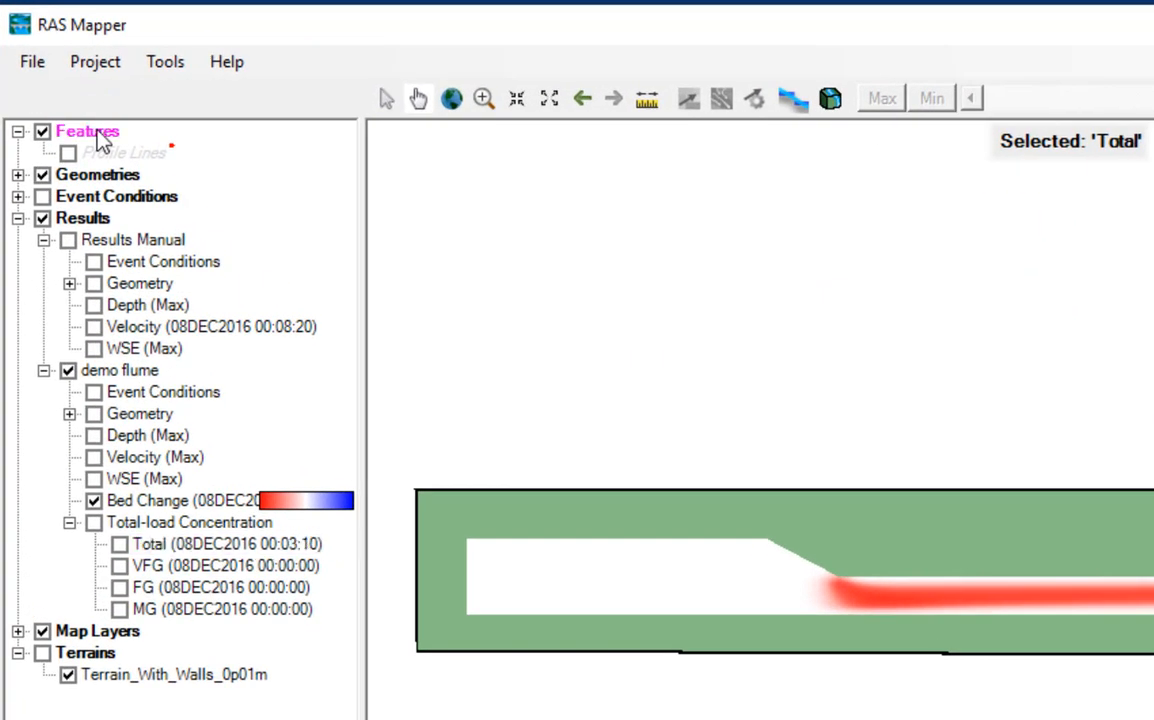
pyautogui.rightClick(94, 121)
pyautogui.moveTo(133, 133)
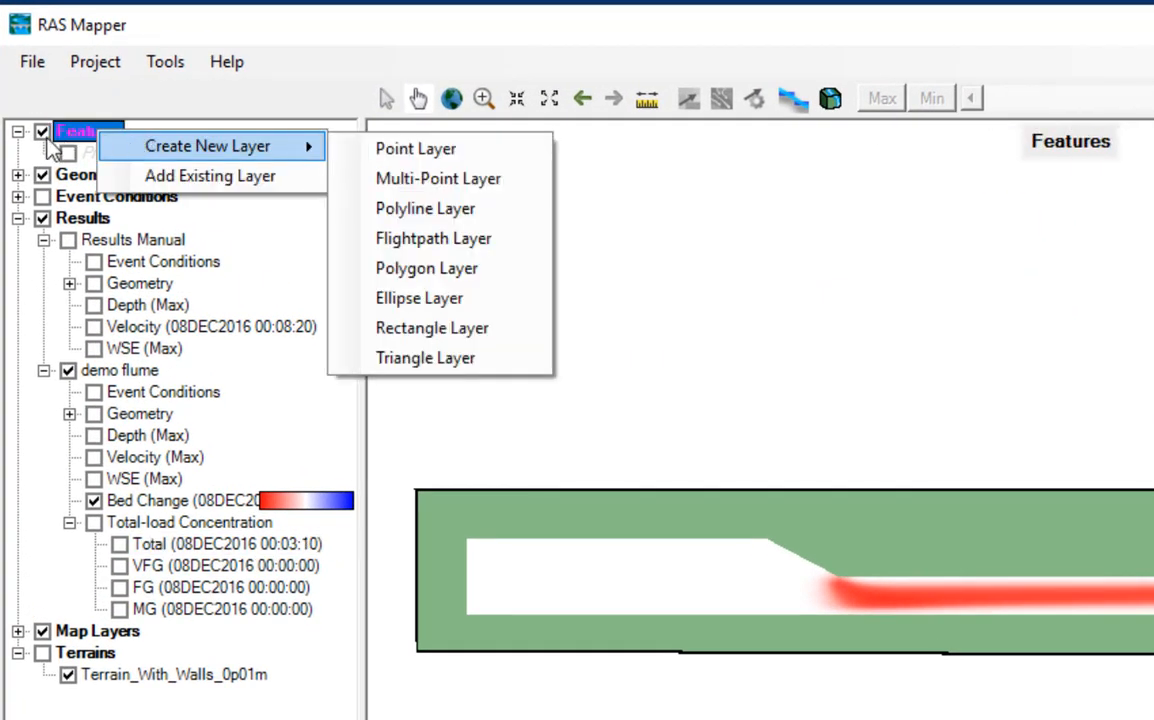
pyautogui.click(74, 156)
pyautogui.click(74, 156)
pyautogui.click(70, 155)
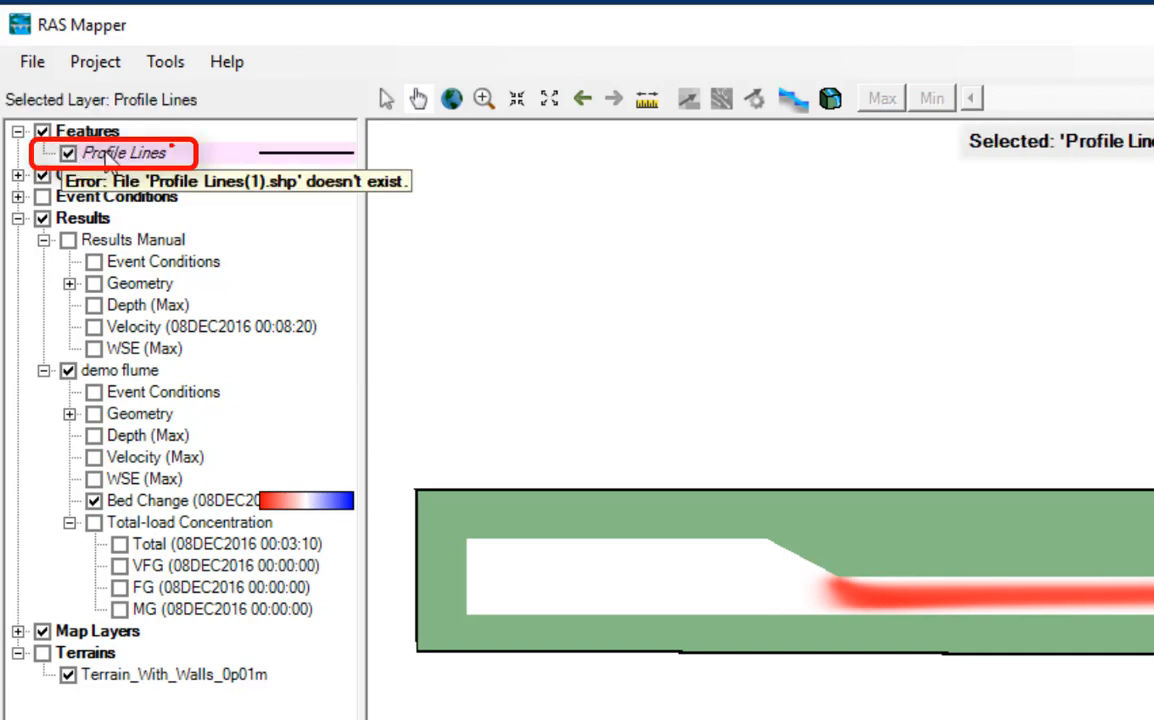
pyautogui.rightClick(106, 155)
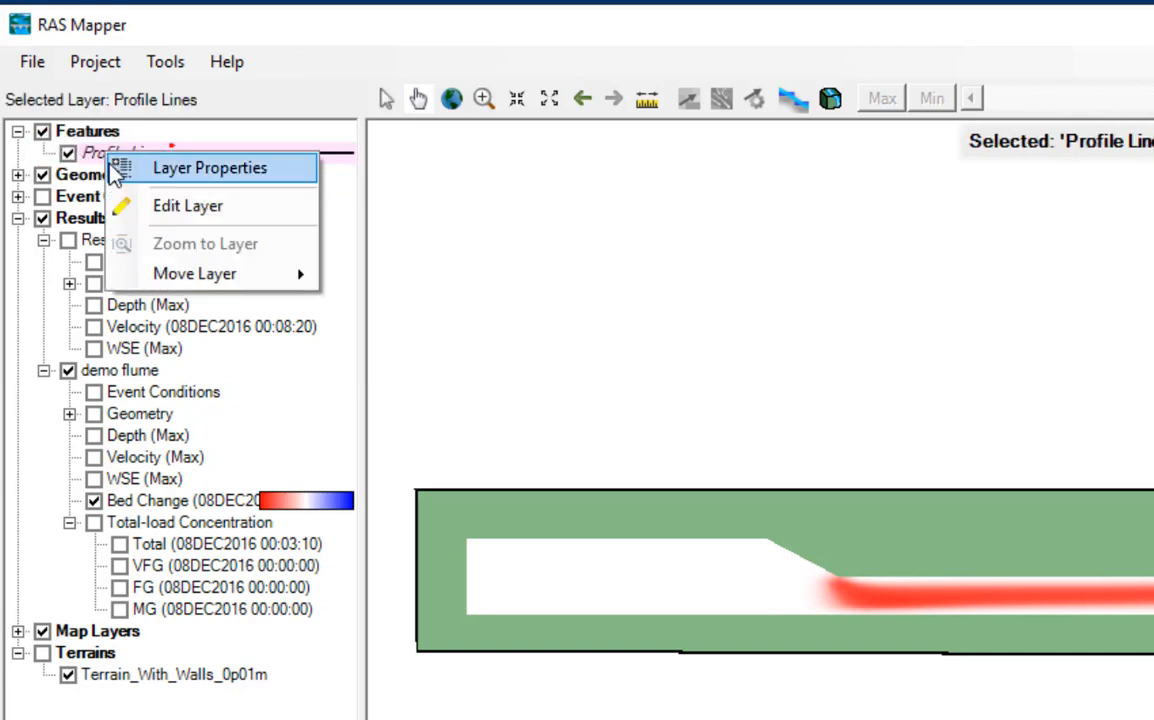
pyautogui.click(141, 208)
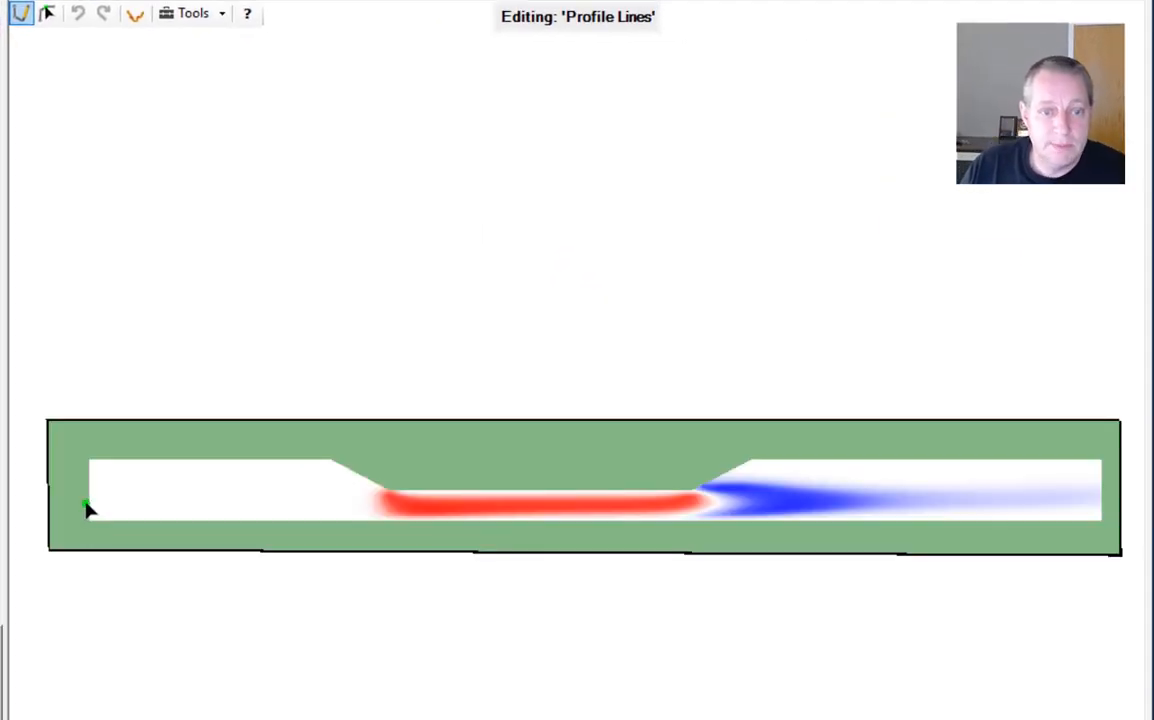
# Draw a profile line along the channel from near the flume's upstream end to near its downstream end, named Tansect
pyautogui.moveTo(97, 502); pyautogui.dragTo(1075, 505)
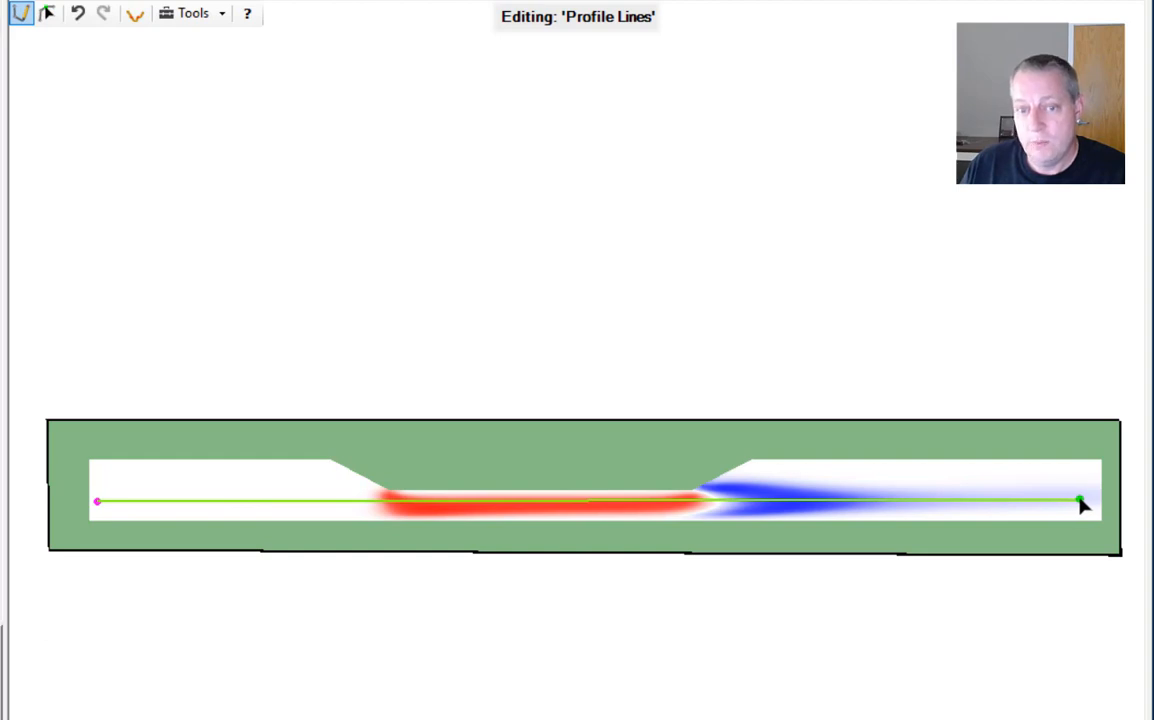
pyautogui.moveTo(1082, 505); pyautogui.dragTo(1082, 504)
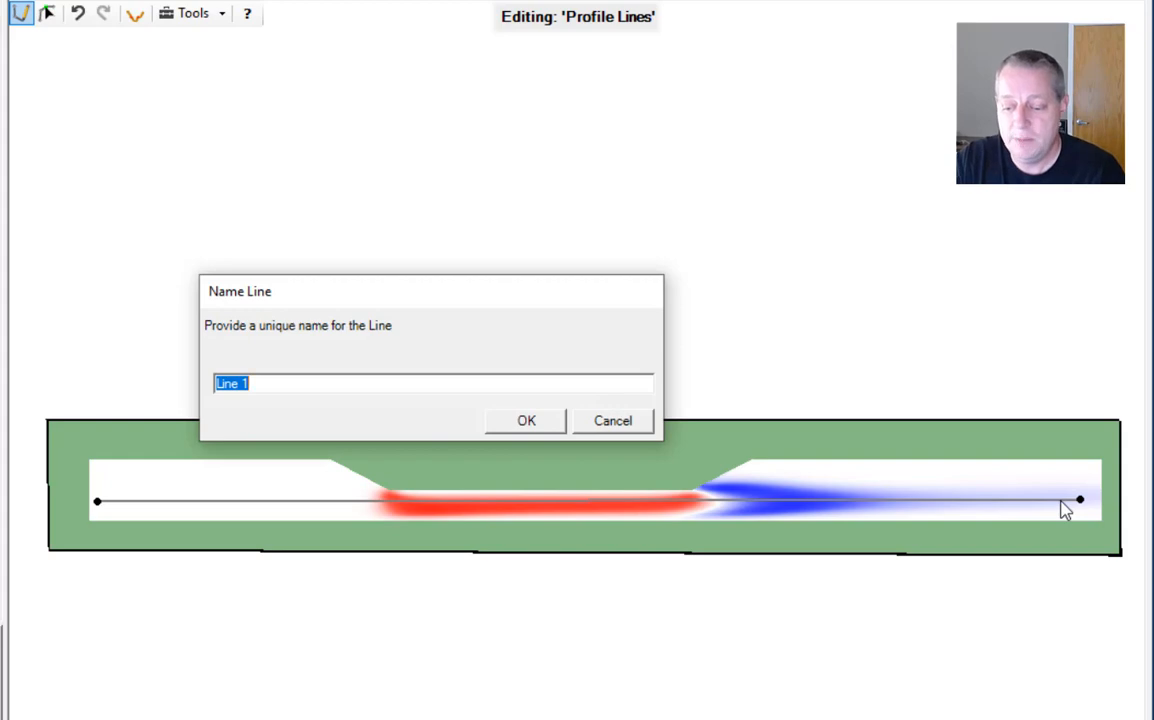
pyautogui.write('Tans')
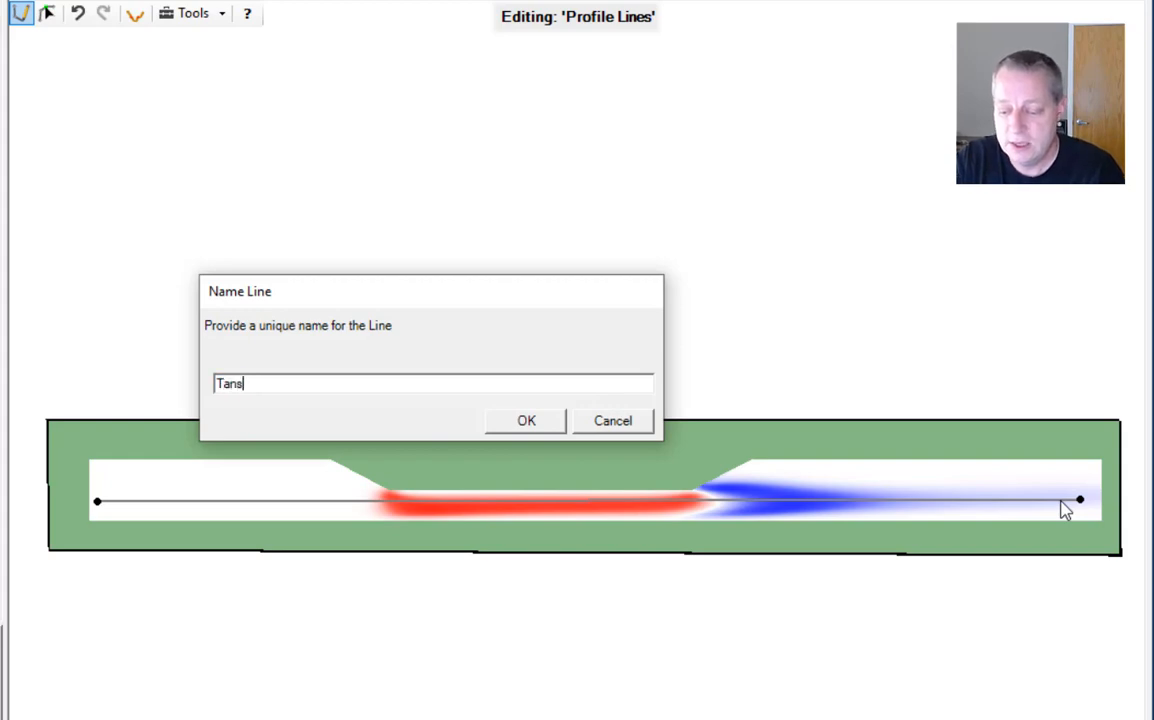
pyautogui.write('ect')
pyautogui.press('Return')
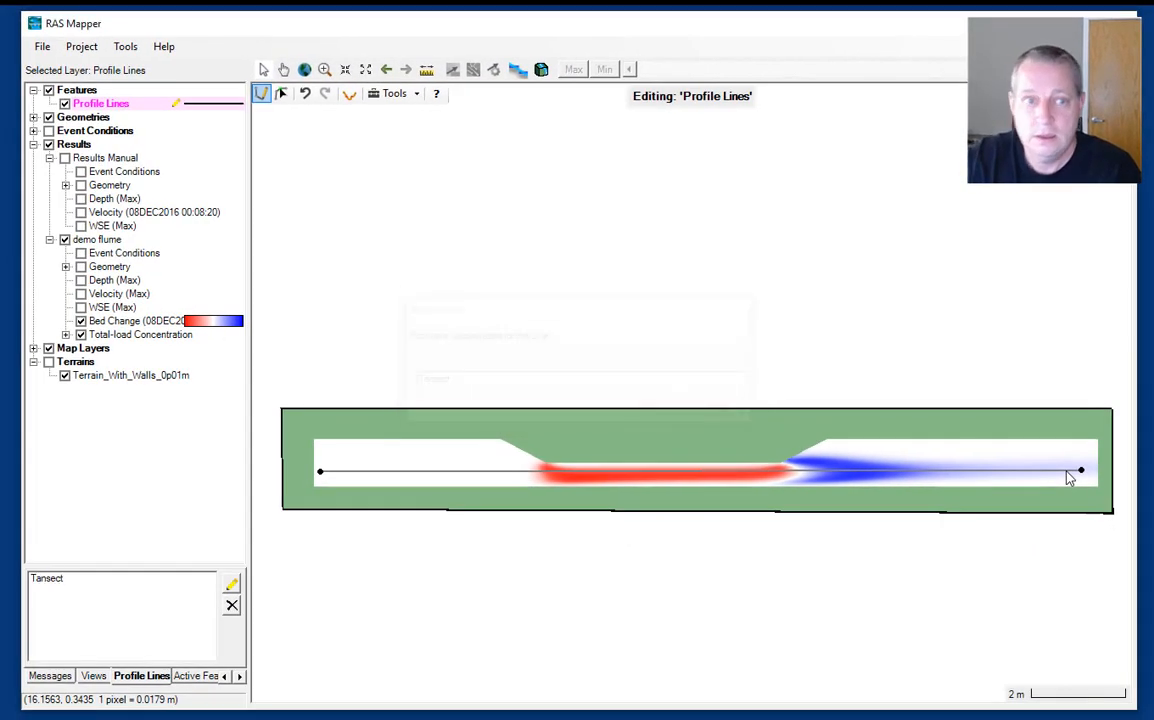
# Stop editing the Profile Lines layer and save the edits
pyautogui.rightClick(78, 105)
pyautogui.click(95, 152)
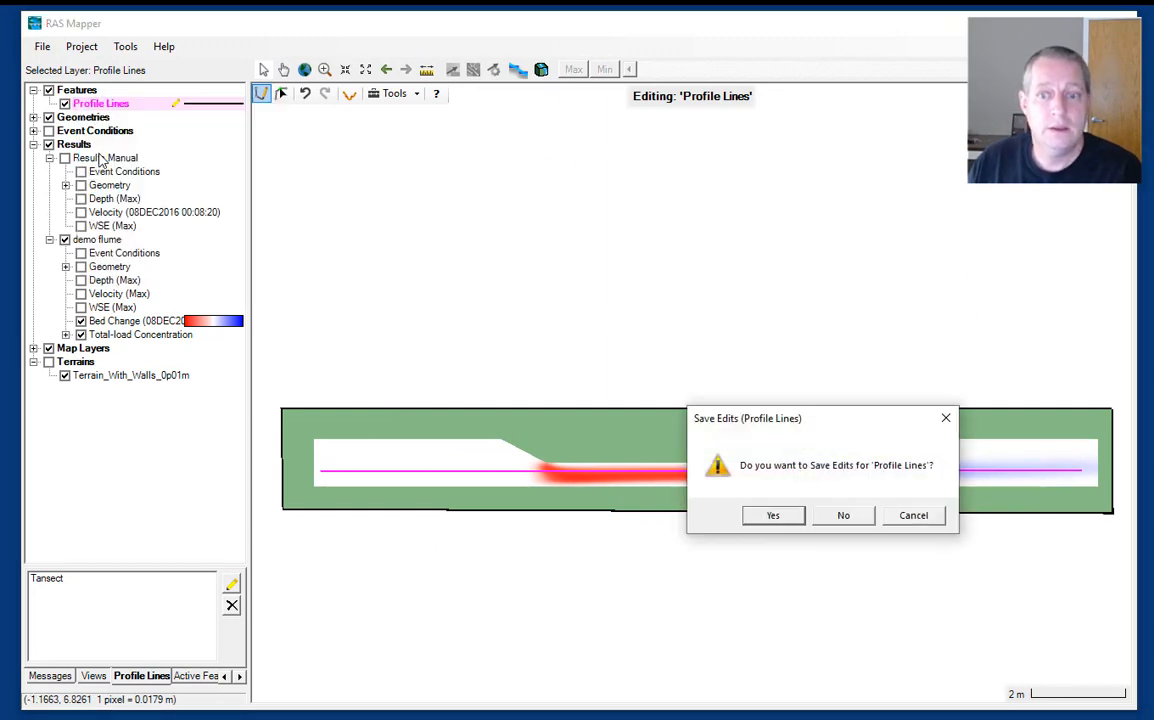
pyautogui.click(788, 520)
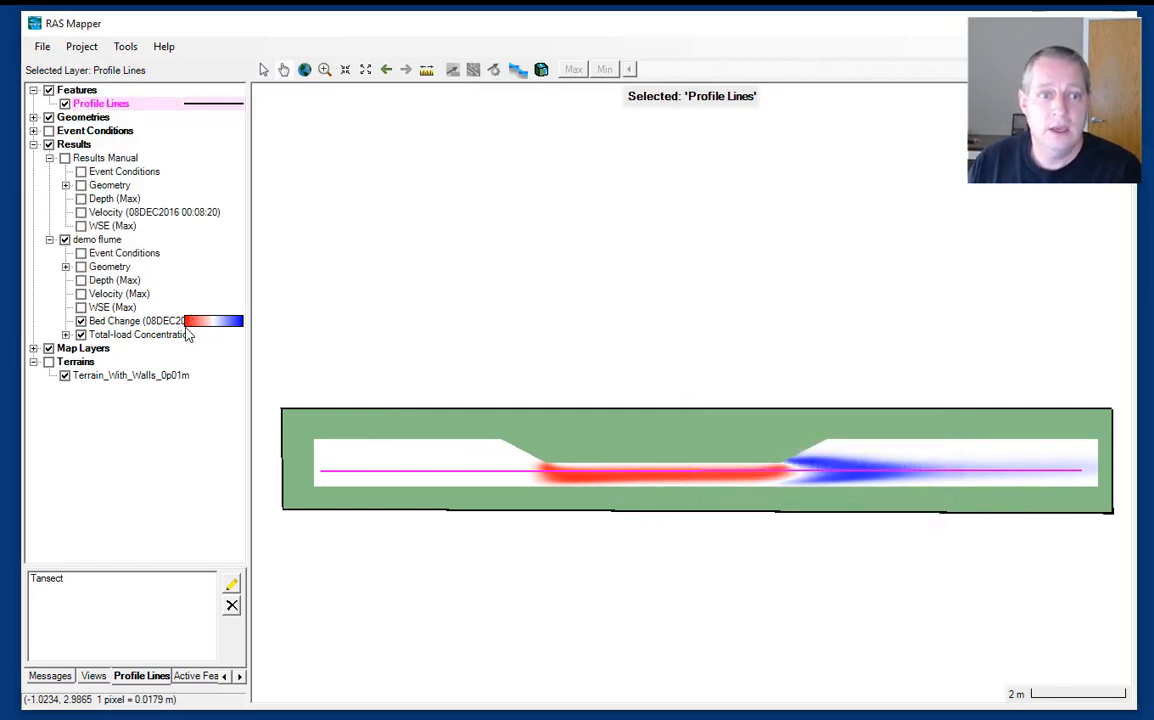
# Plot the Cell Bed Change profile along the Tansect profile line for the demo flume results
pyautogui.click(135, 320)
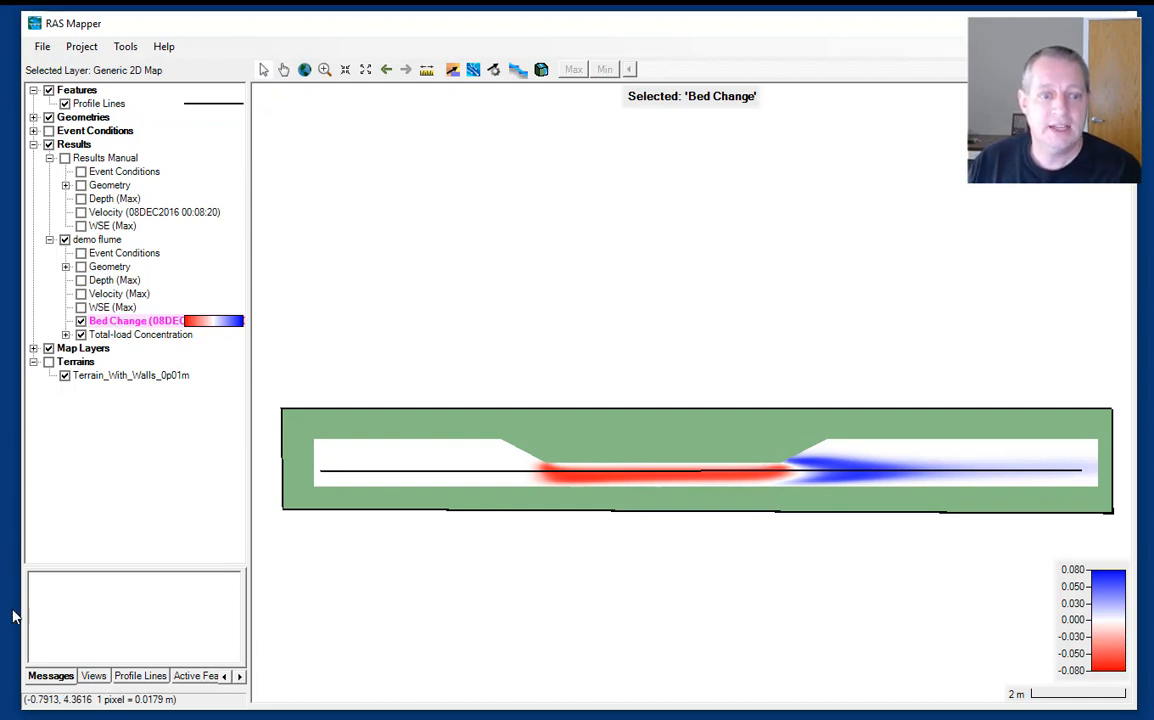
pyautogui.click(141, 677)
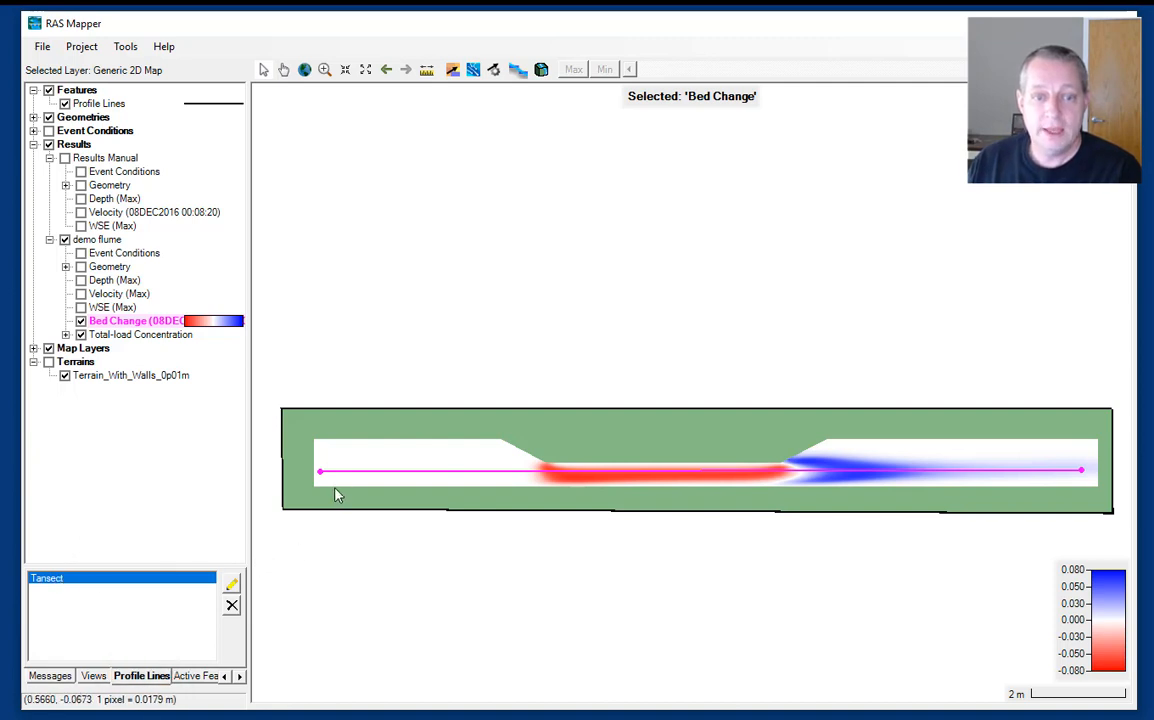
pyautogui.rightClick(128, 584)
pyautogui.moveTo(166, 589)
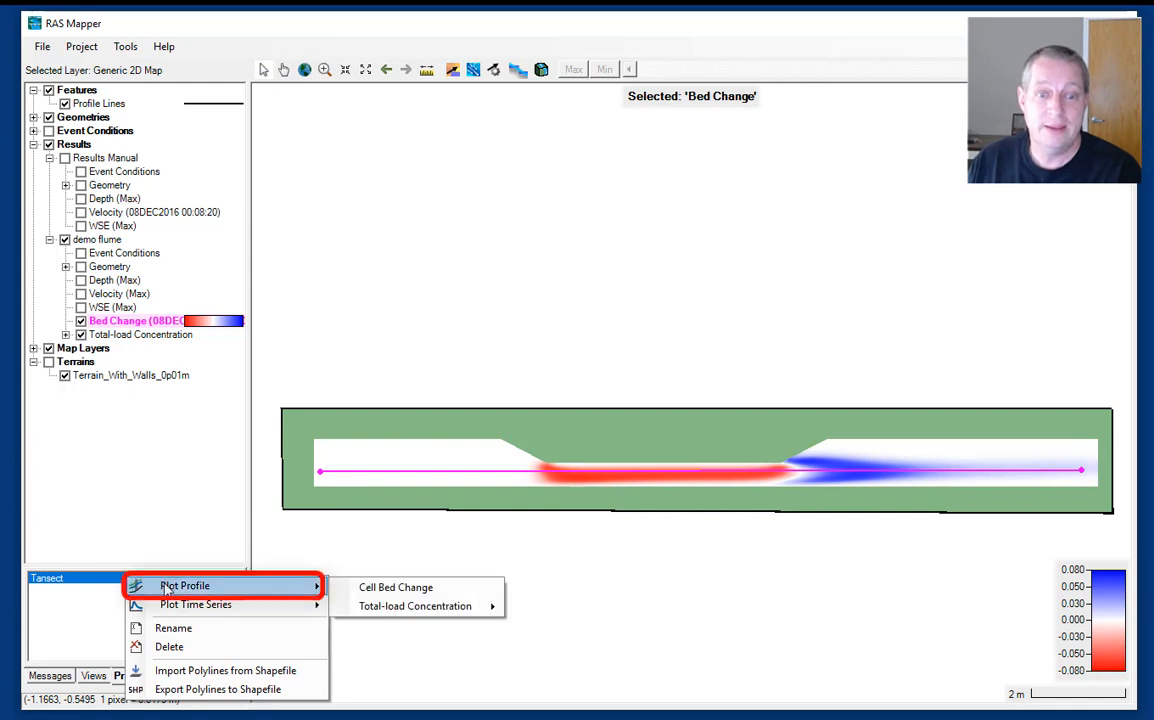
pyautogui.click(407, 591)
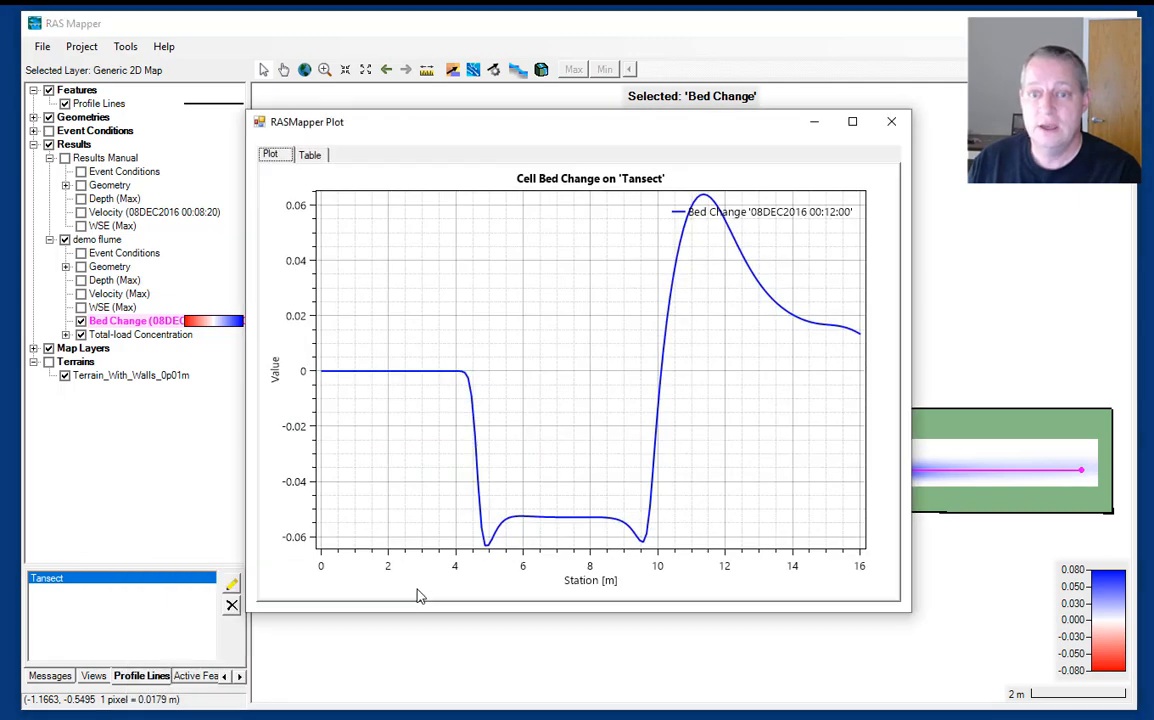
# Widen and flatten the bed change plot window, align it above the flume to compare with the map, and close it
pyautogui.moveTo(911, 381); pyautogui.dragTo(1117, 381)
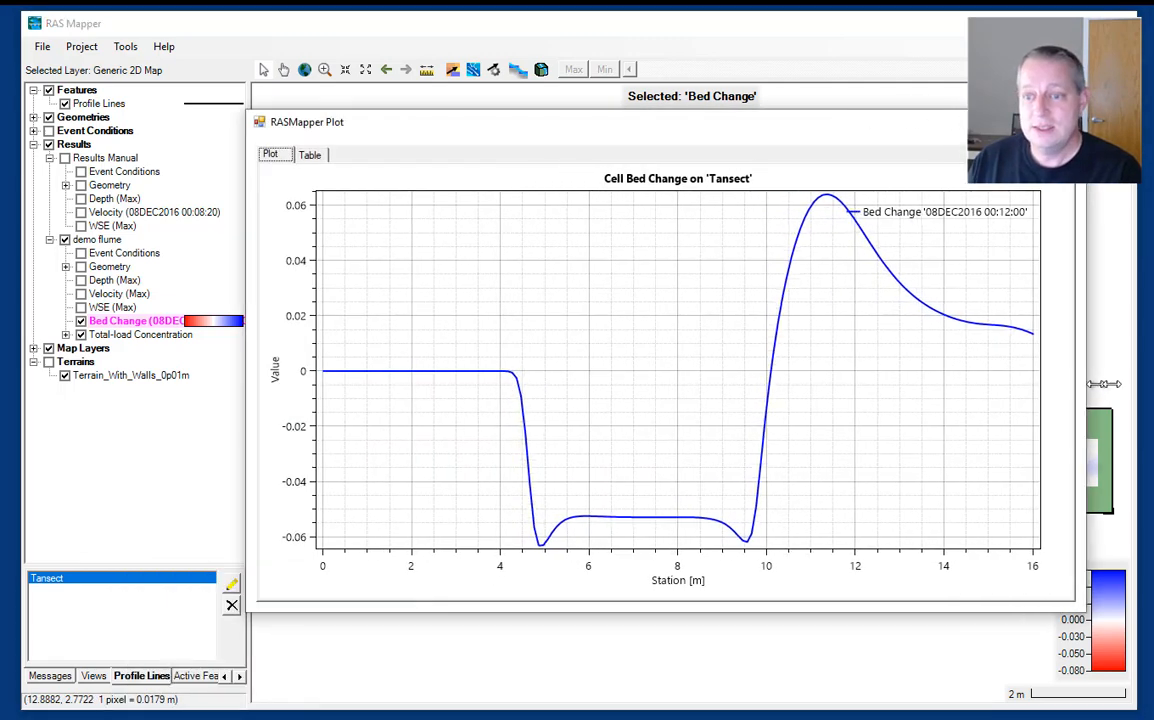
pyautogui.moveTo(955, 138); pyautogui.dragTo(780, 115)
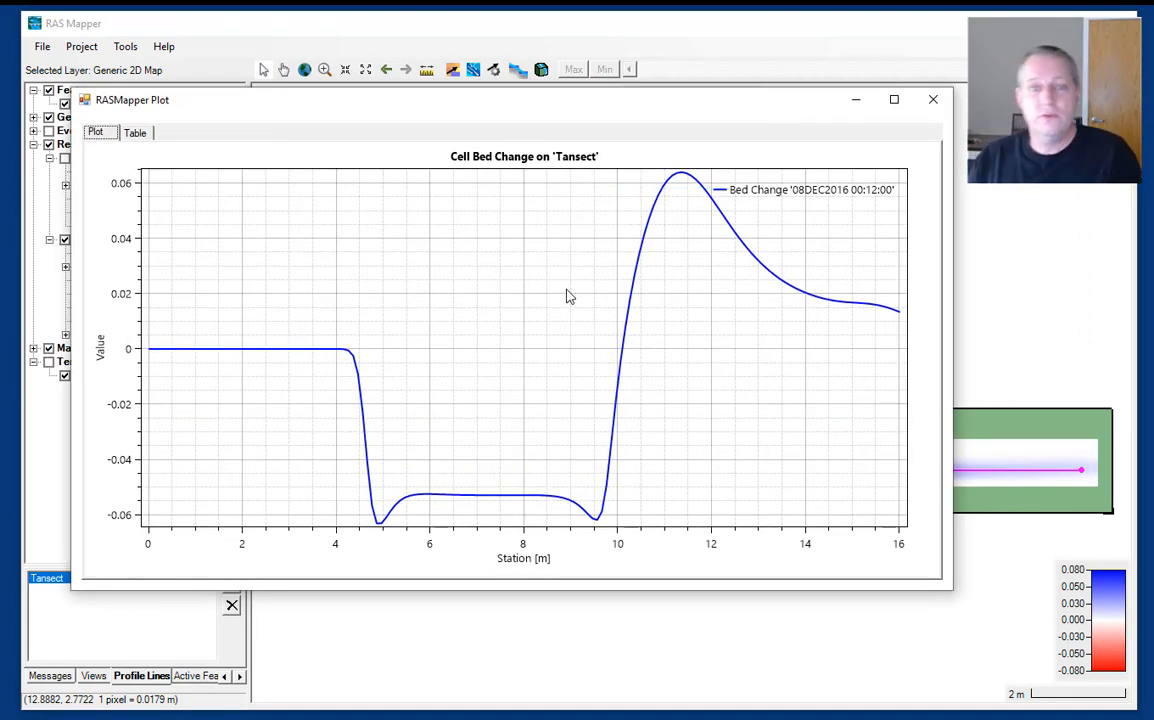
pyautogui.moveTo(701, 111); pyautogui.dragTo(790, 133)
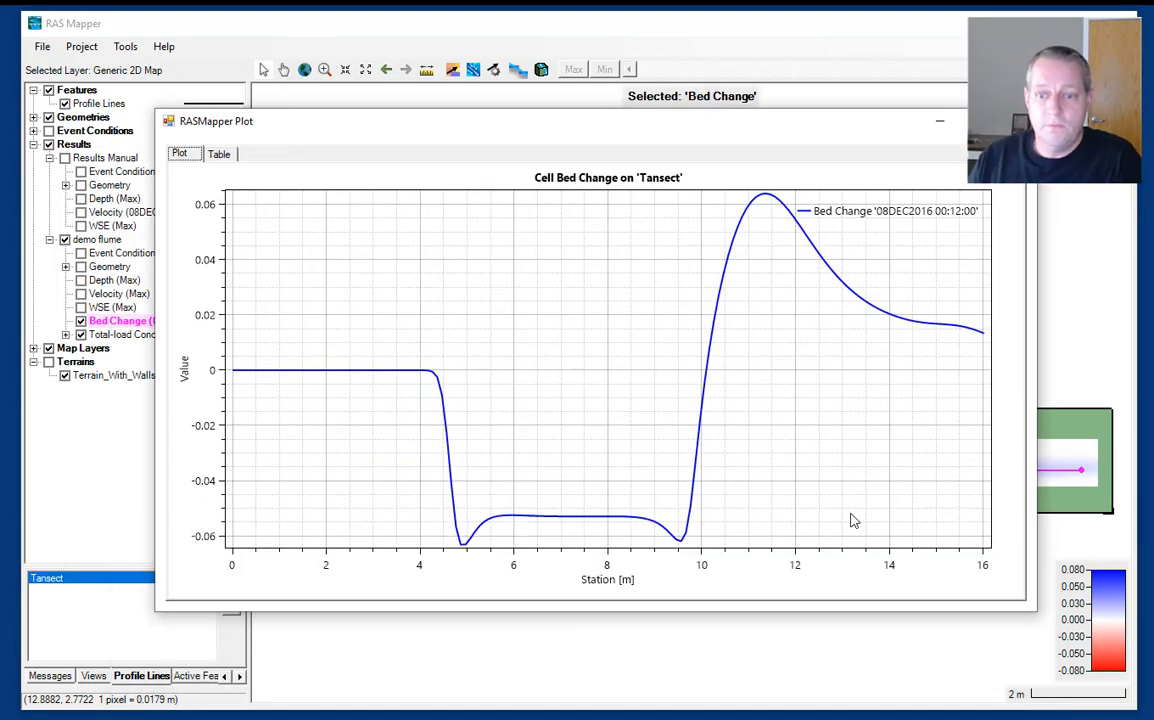
pyautogui.moveTo(850, 608); pyautogui.dragTo(868, 417)
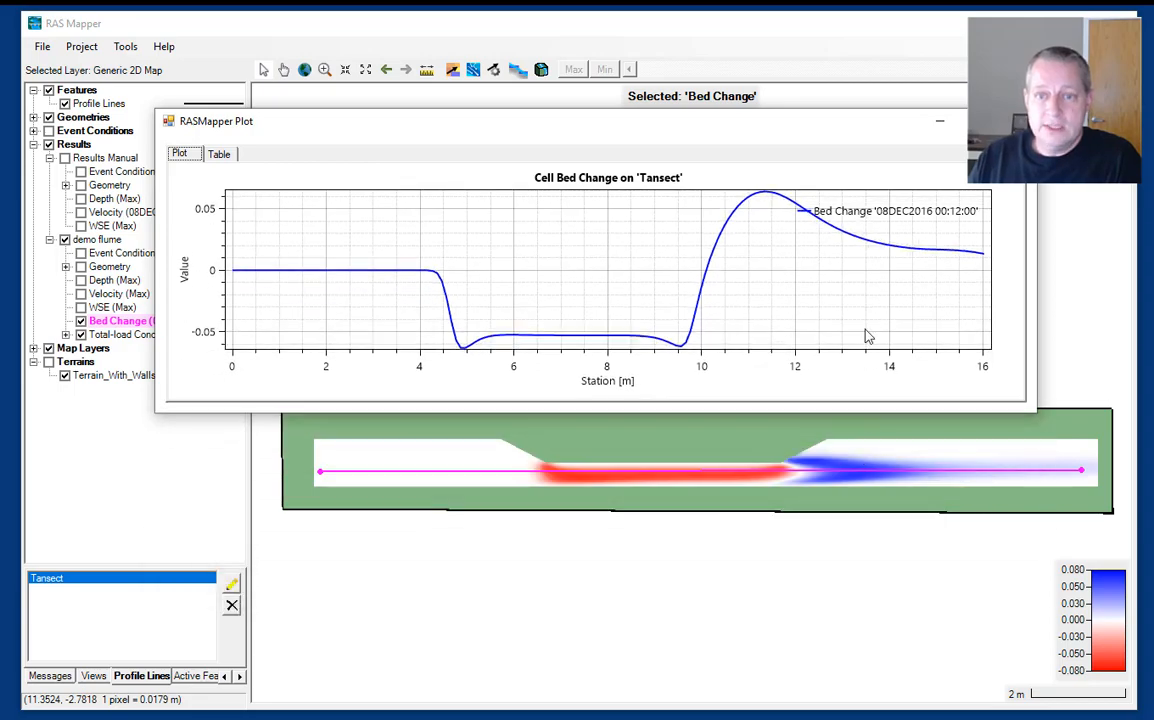
pyautogui.moveTo(812, 147); pyautogui.dragTo(887, 151)
pyautogui.moveTo(647, 368)
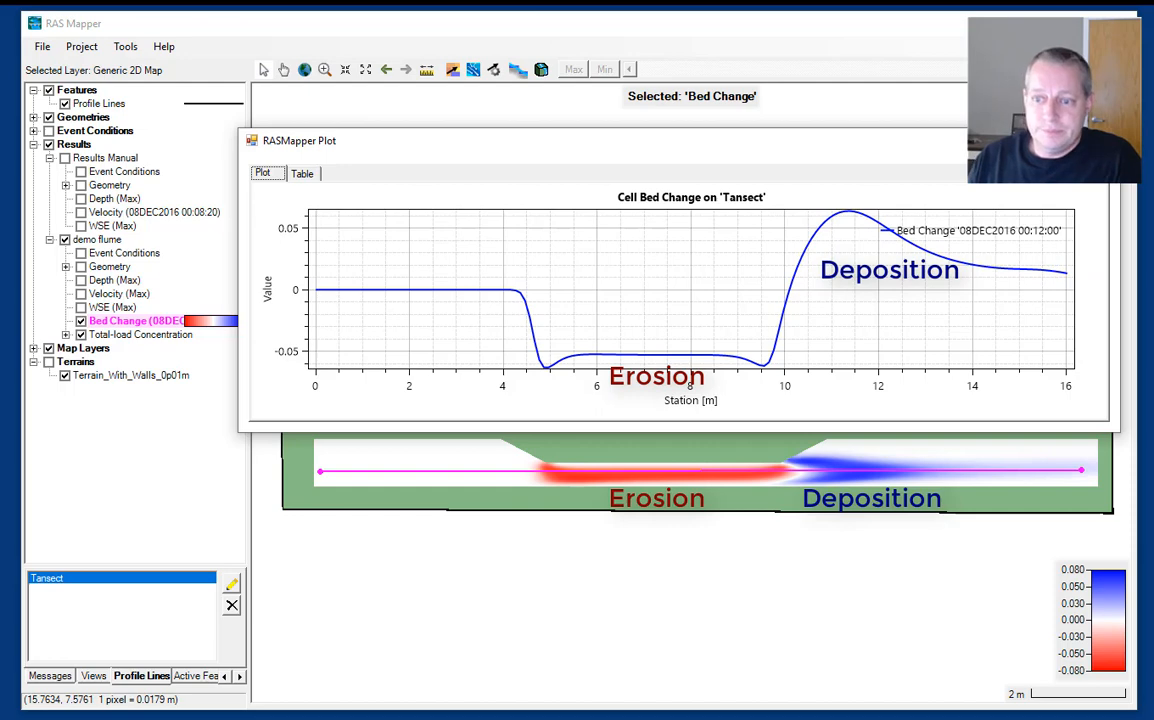
pyautogui.click(1098, 141)
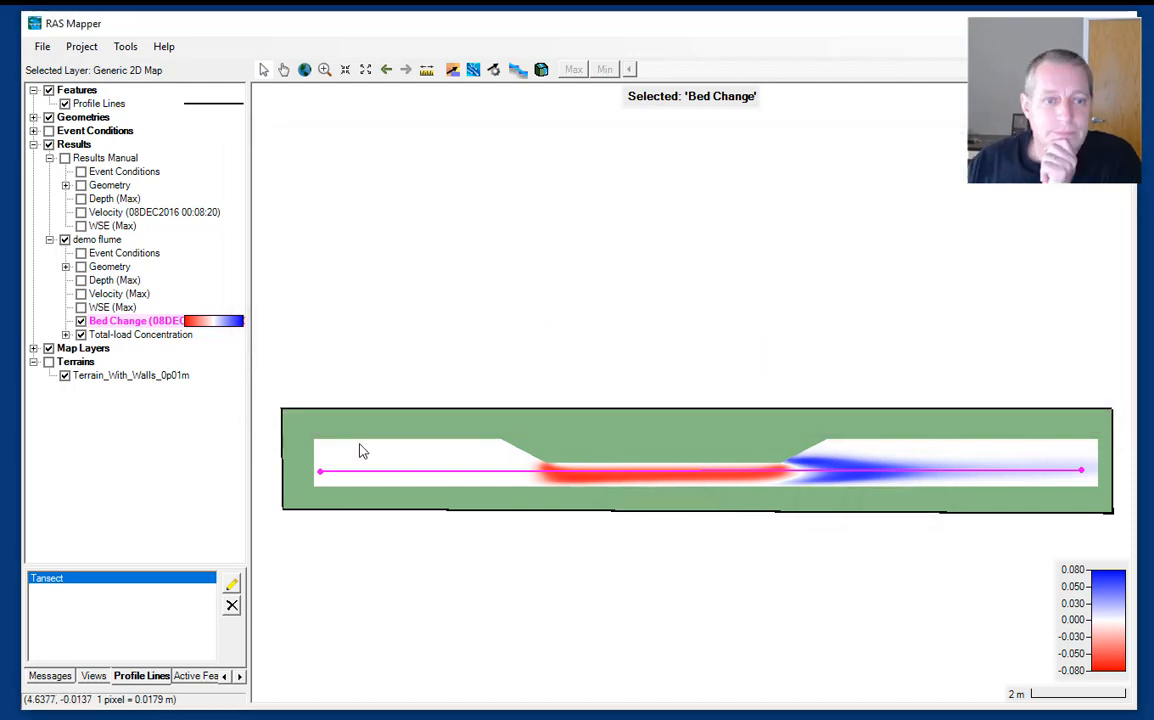
# Hide the Bed Change layer and plot the Cell Total-load Concentration - Total profile along the Tansect line
pyautogui.click(81, 320)
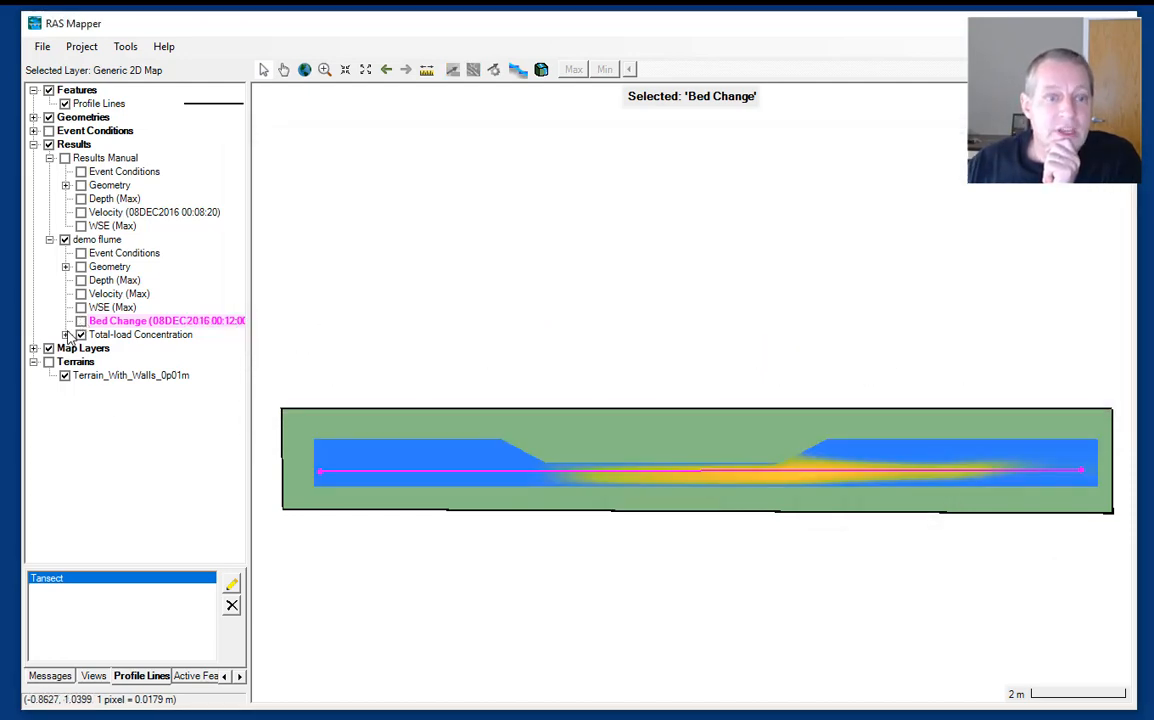
pyautogui.click(66, 334)
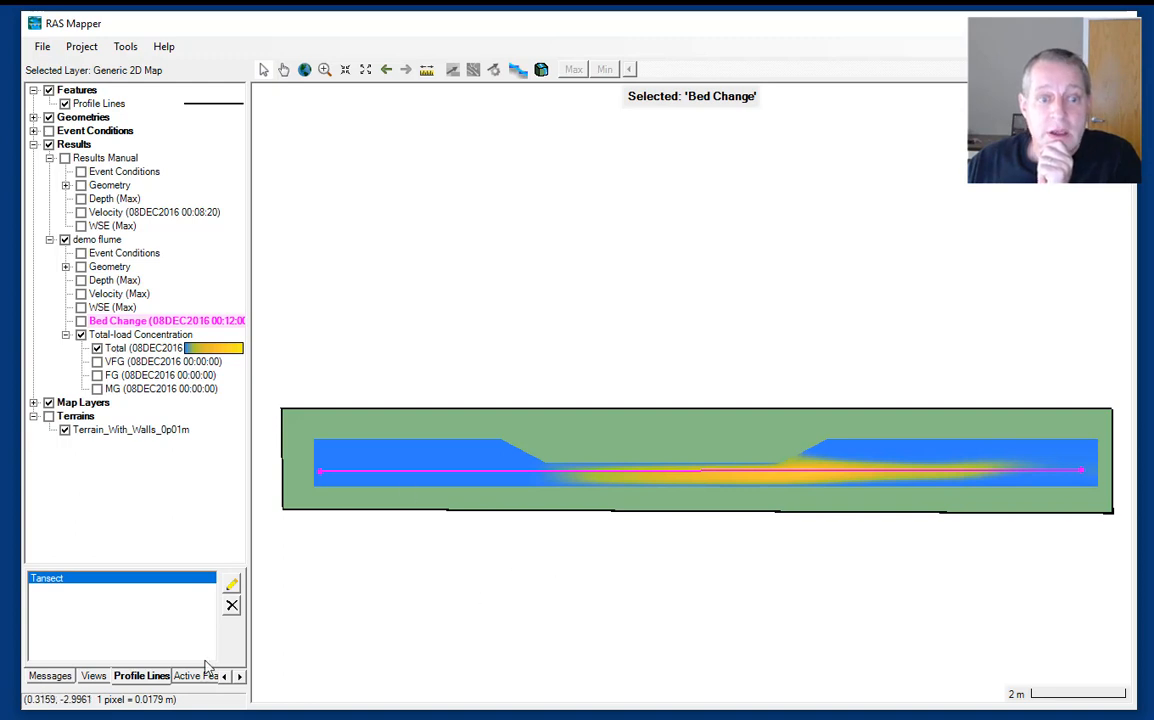
pyautogui.rightClick(84, 582)
pyautogui.moveTo(110, 590)
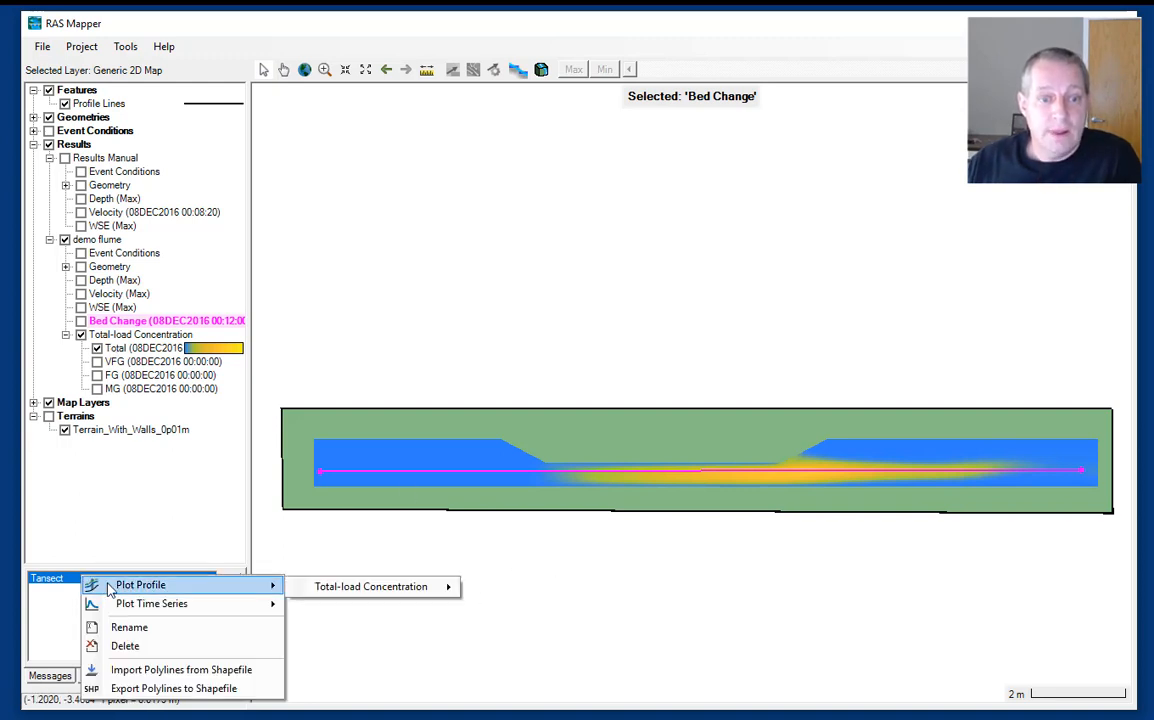
pyautogui.moveTo(340, 590)
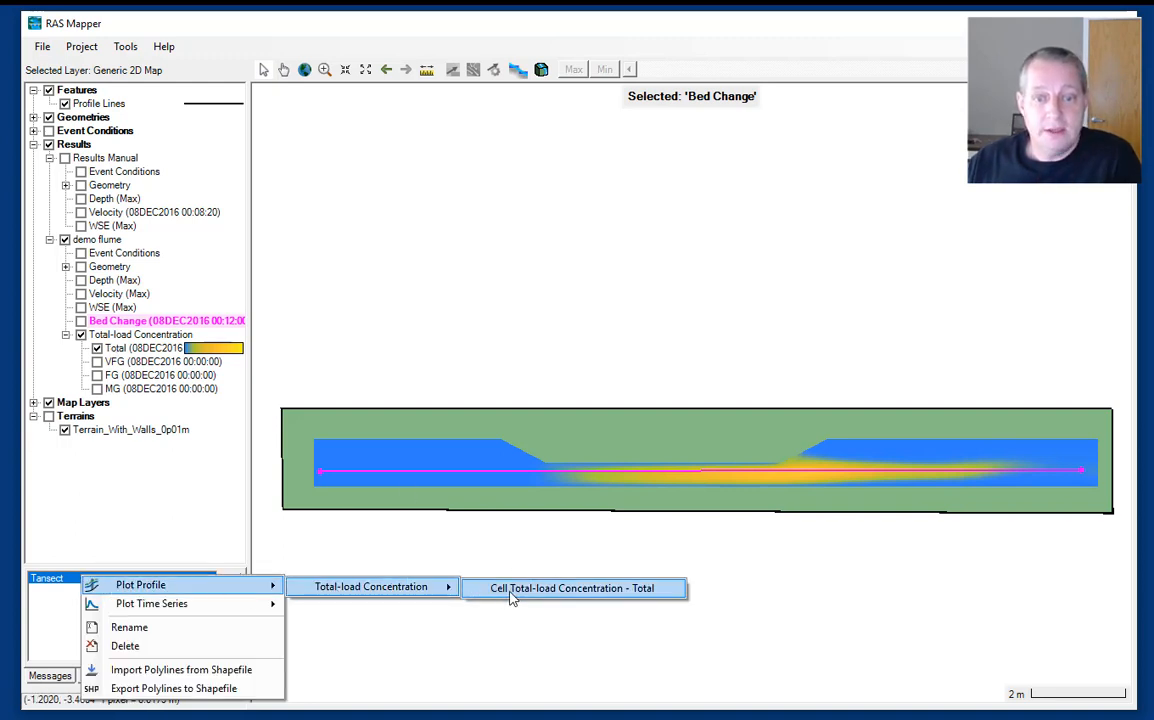
pyautogui.click(505, 590)
# Widen and flatten the concentration plot window and align it above the flume so its stations match the map
pyautogui.moveTo(686, 131); pyautogui.dragTo(554, 136)
pyautogui.moveTo(778, 276); pyautogui.dragTo(995, 274)
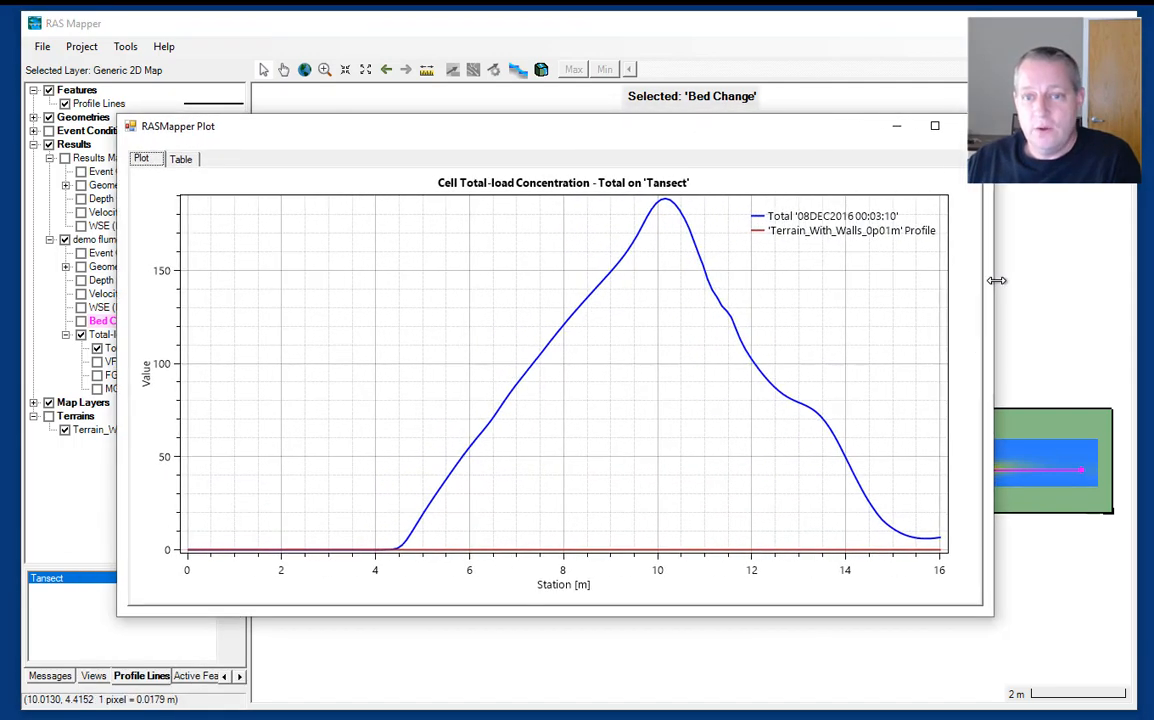
pyautogui.moveTo(762, 614); pyautogui.dragTo(786, 432)
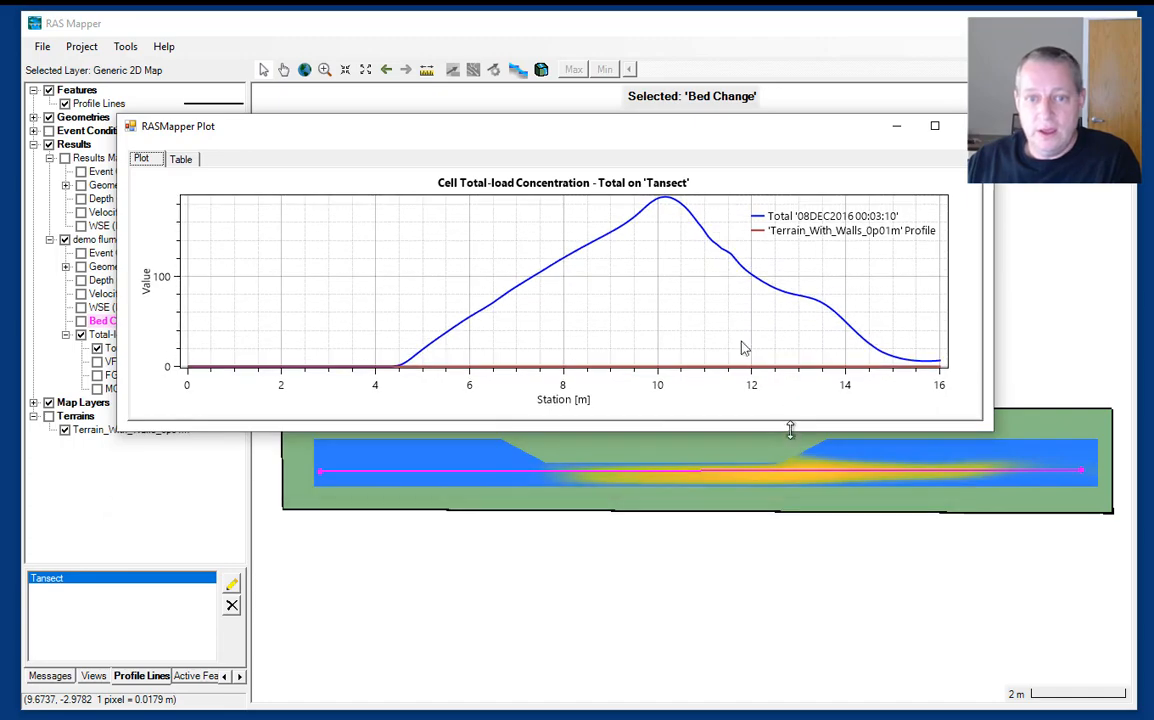
pyautogui.moveTo(584, 124); pyautogui.dragTo(697, 124)
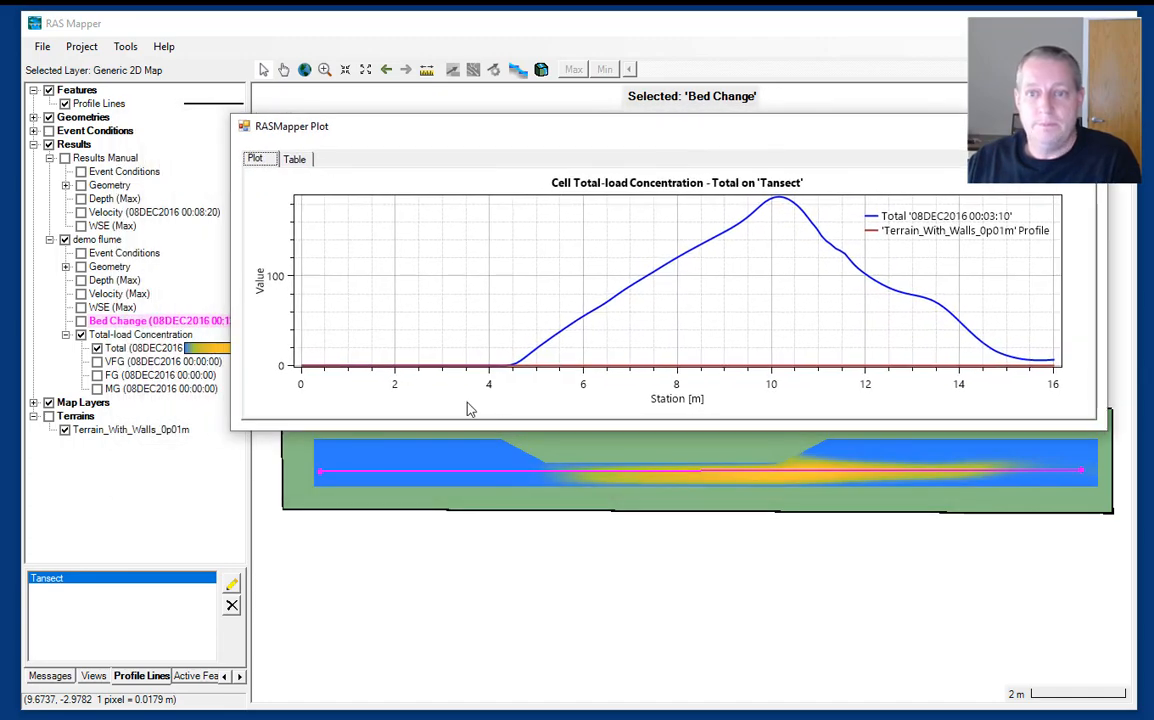